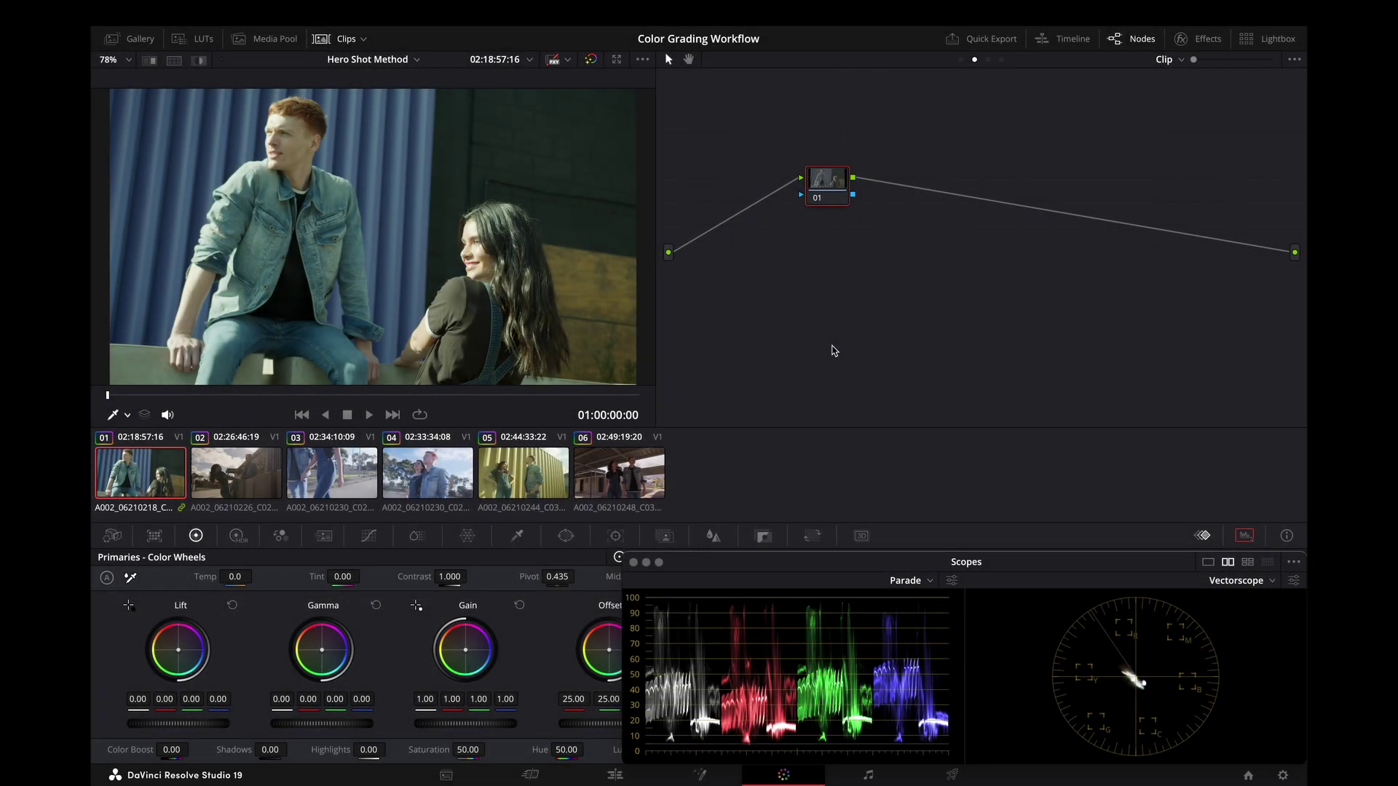
- Apply the grade of the gallery still 1.4.1 to all six clips, and close the gallery
{"action": "left_click", "coordinate": [141, 40]}
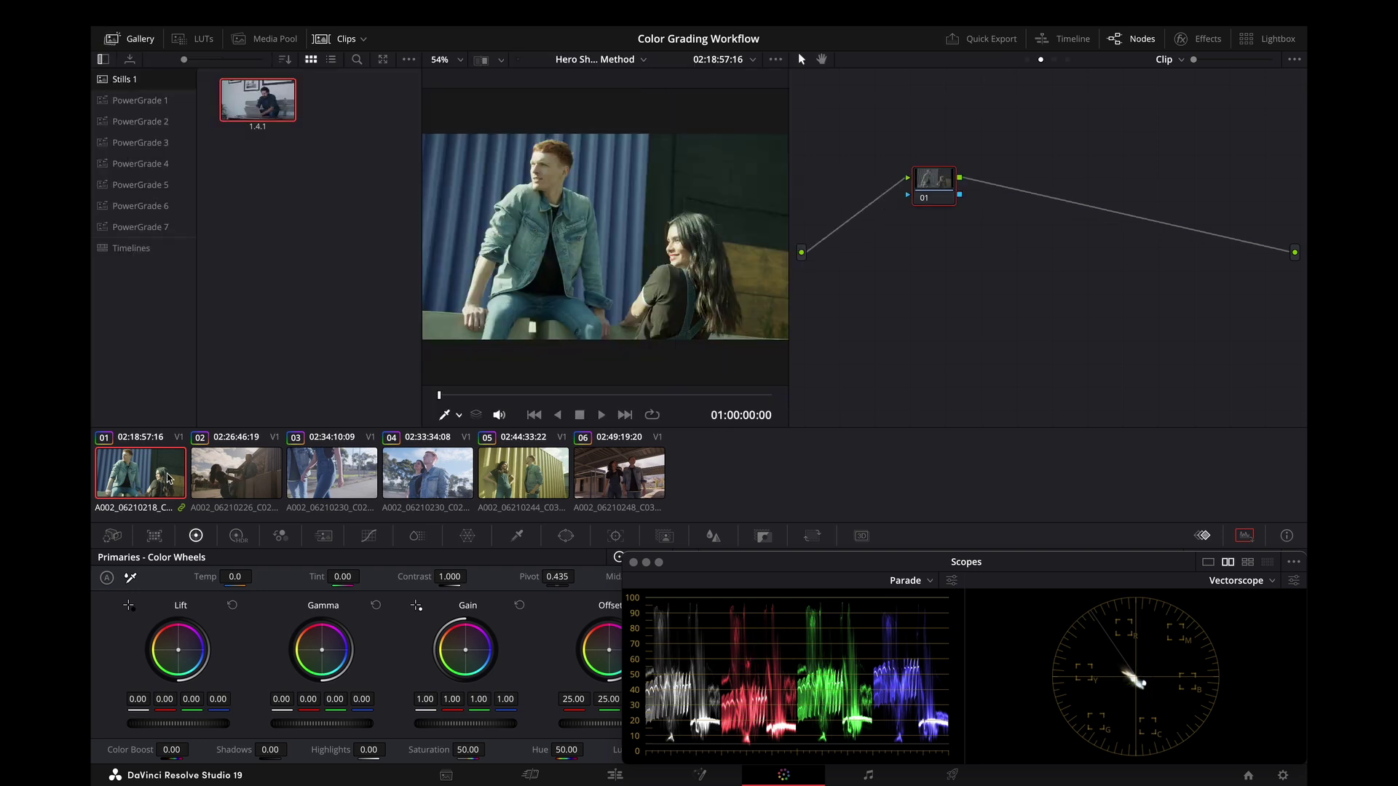
{"action": "right_click", "coordinate": [264, 107]}
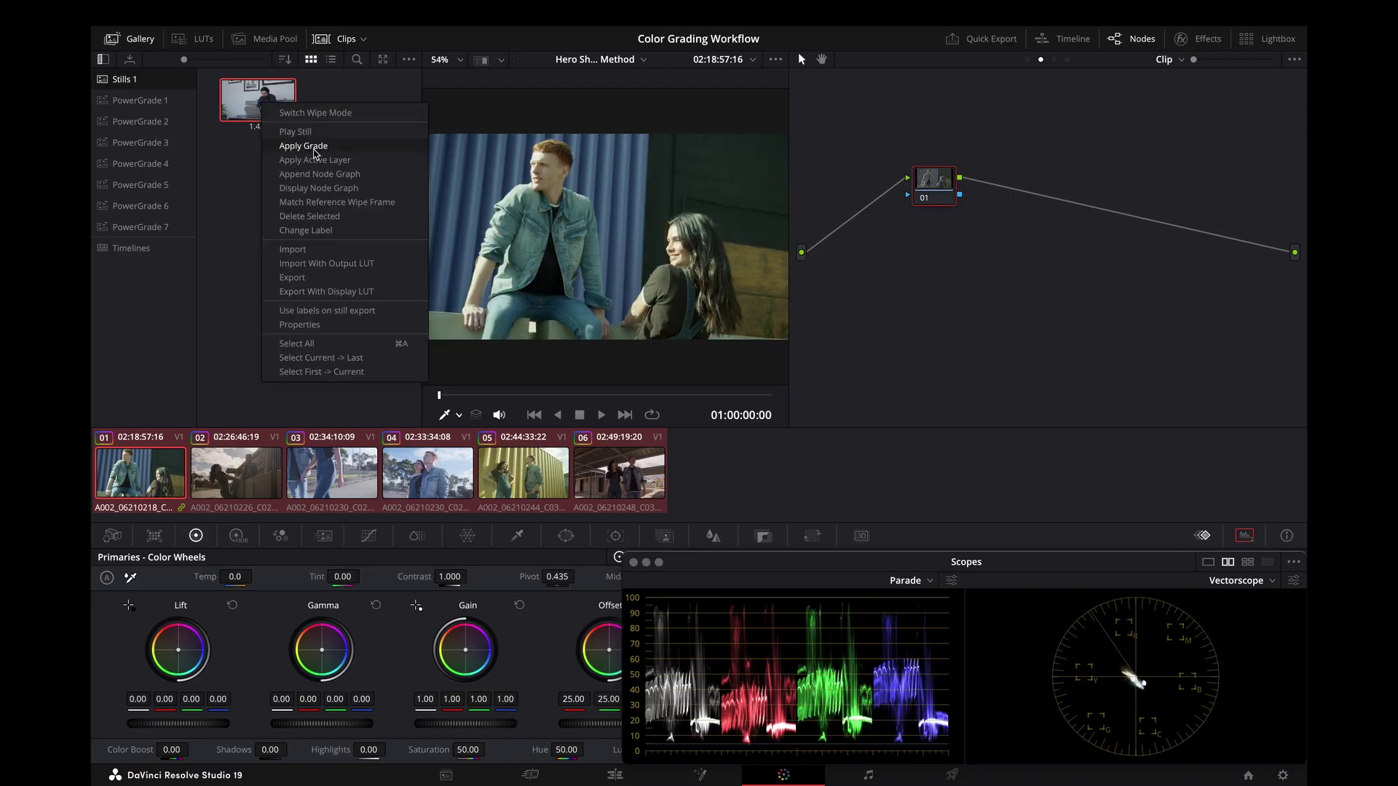
{"action": "left_click", "coordinate": [315, 146]}
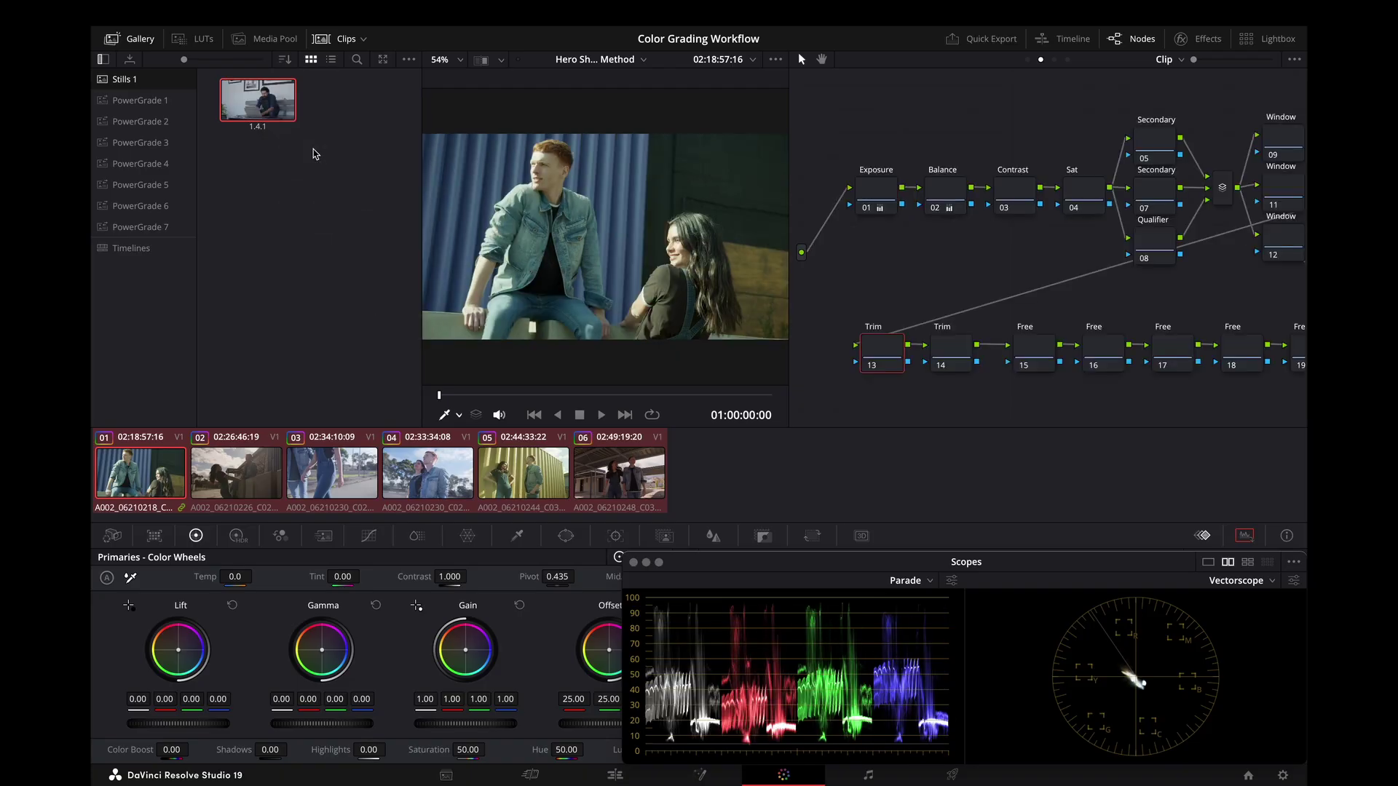
{"action": "left_click", "coordinate": [141, 40]}
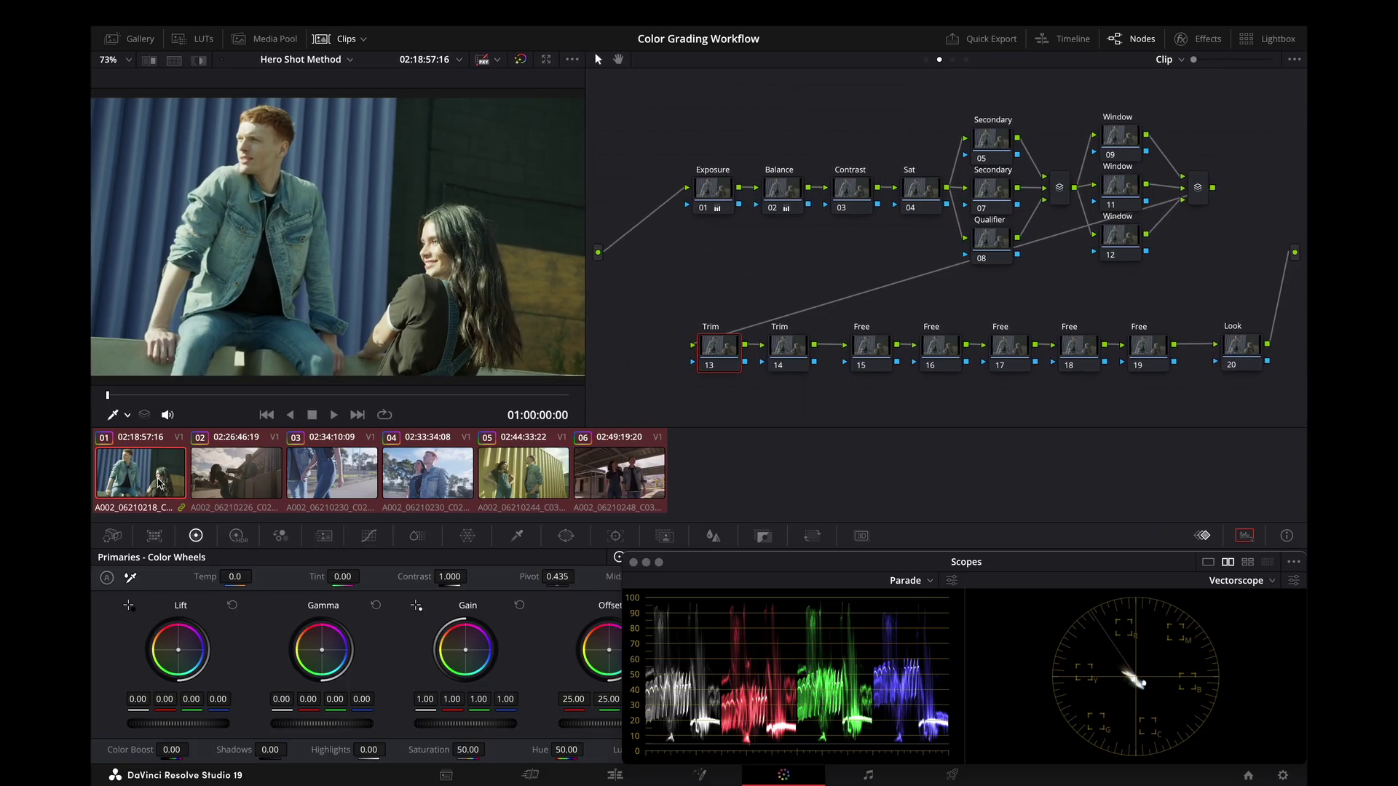
- Step through the timeline clips to check the applied node structure, ending back on clip 01
{"action": "key", "text": "Down"}
{"action": "key", "text": "Down"}
{"action": "key", "text": "Down"}
{"action": "key", "text": "Down"}
{"action": "key", "text": "Down"}
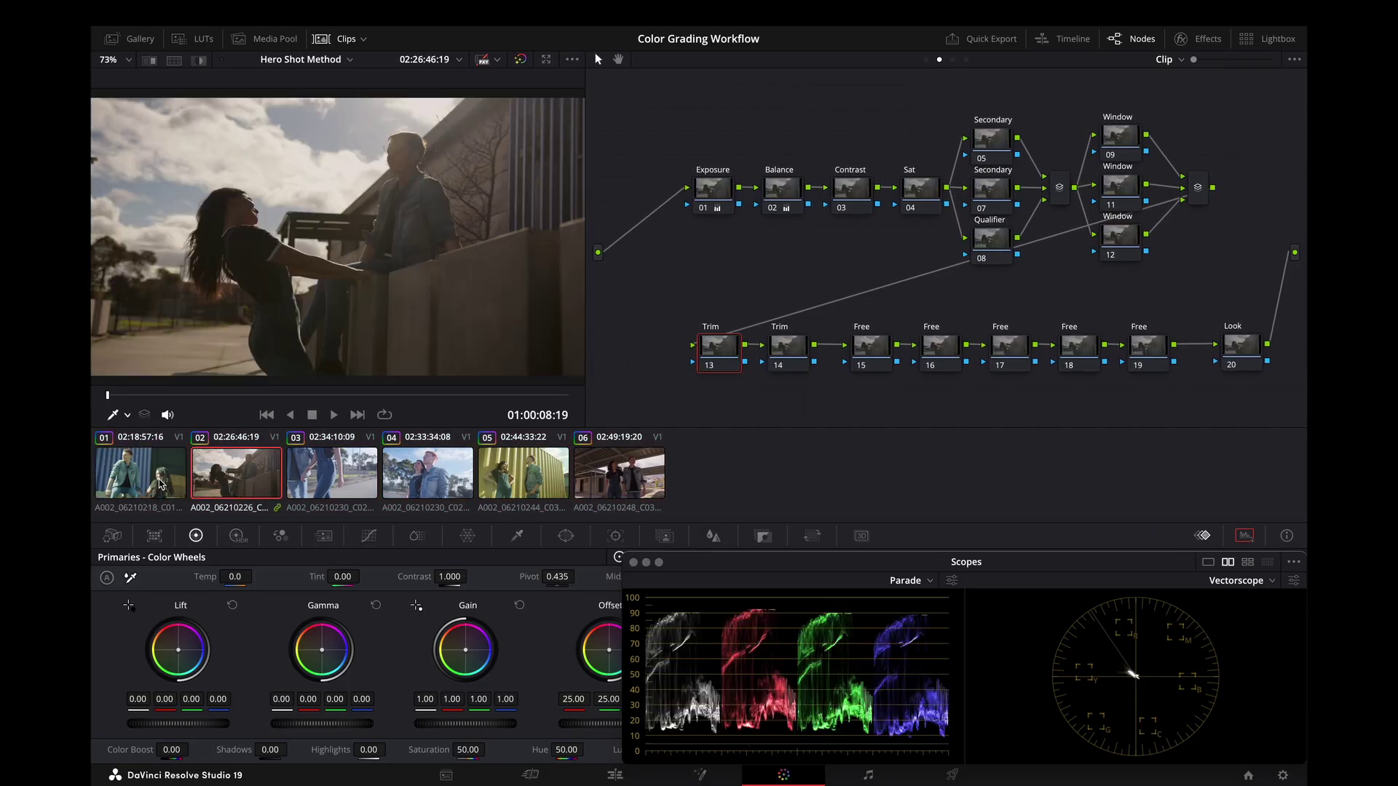
{"action": "key", "text": "Up"}
{"action": "key", "text": "Up"}
{"action": "key", "text": "Up"}
{"action": "key", "text": "Up"}
{"action": "key", "text": "Up"}
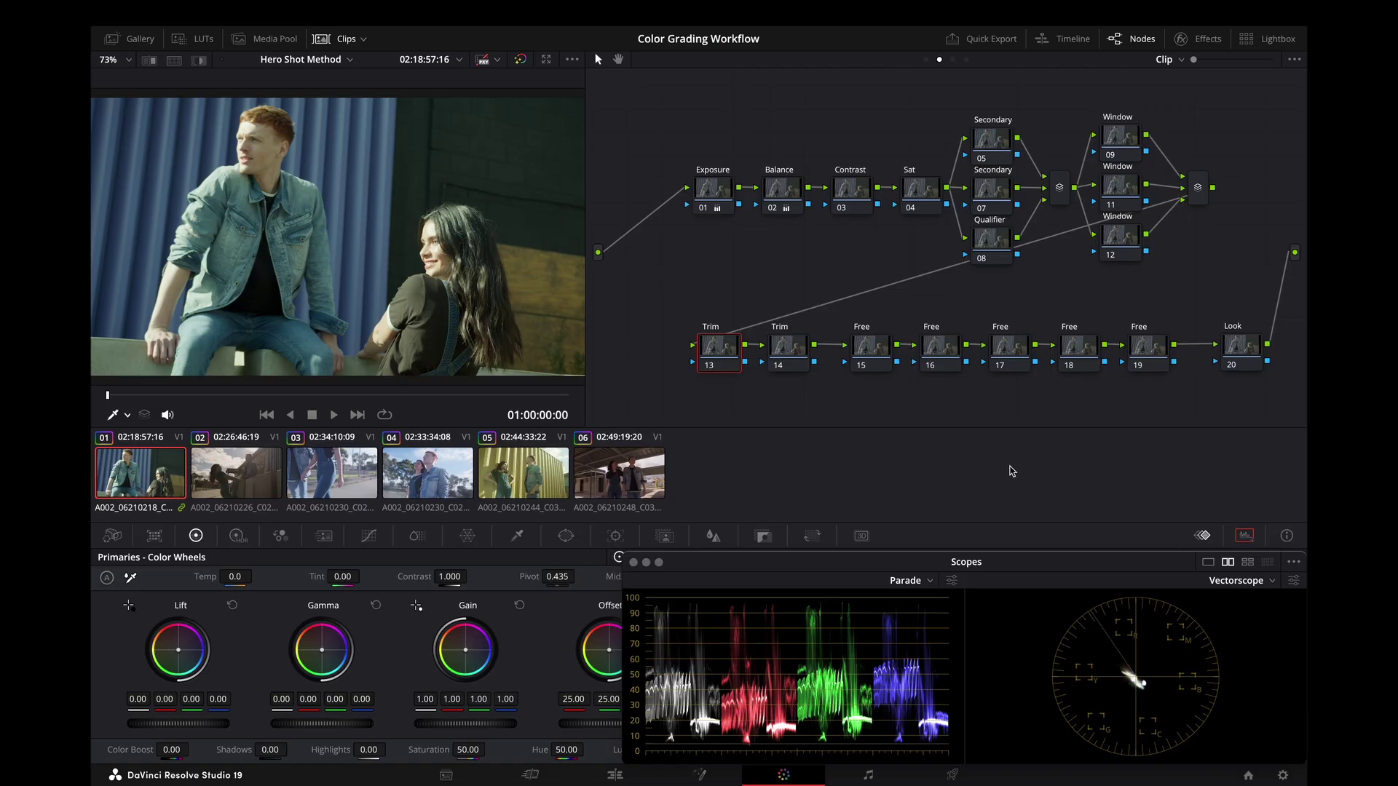
- Make sure Display Qualifier Focus and Show Skin Tone Indicator are enabled for the scopes, and set the viewer to Qualifier mode
{"action": "left_click", "coordinate": [1294, 562]}
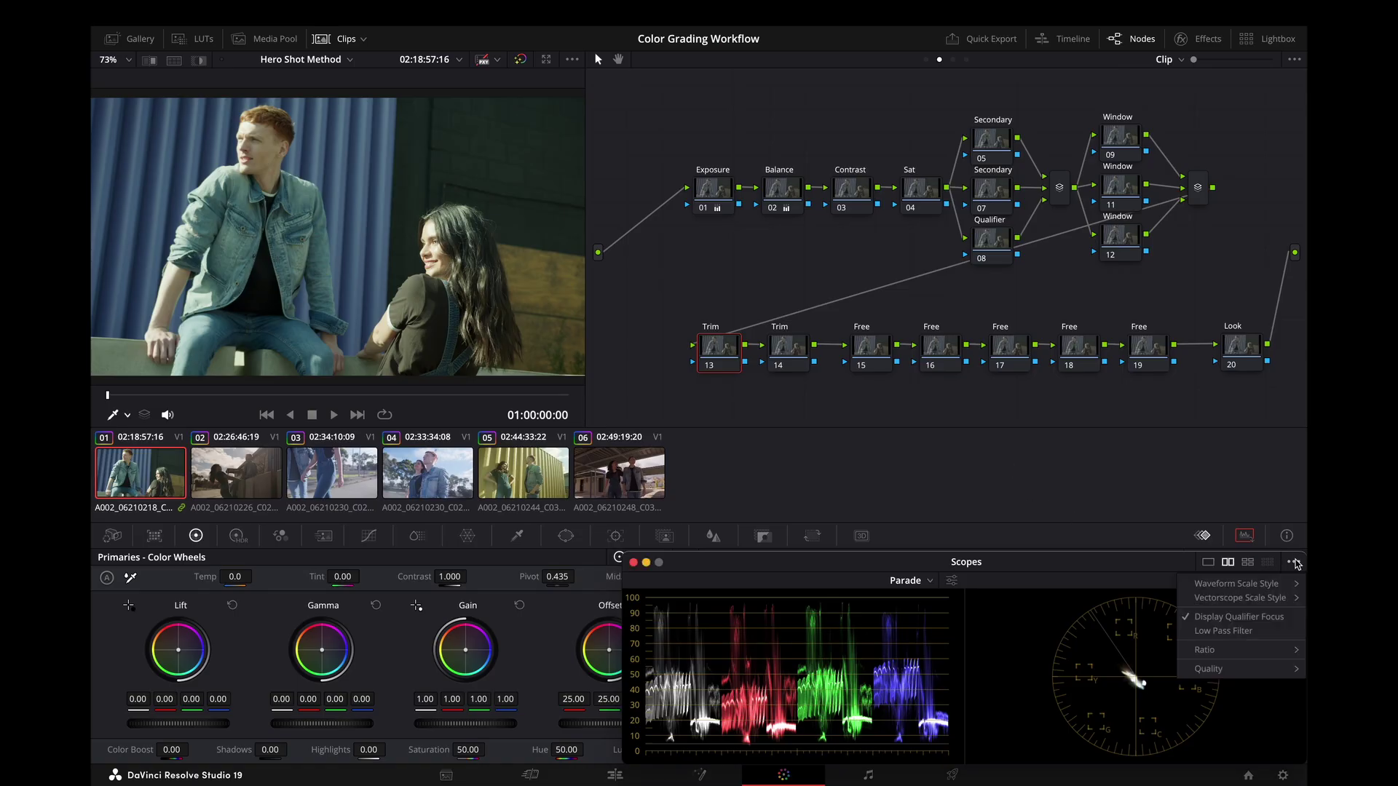
{"action": "left_click", "coordinate": [1251, 622]}
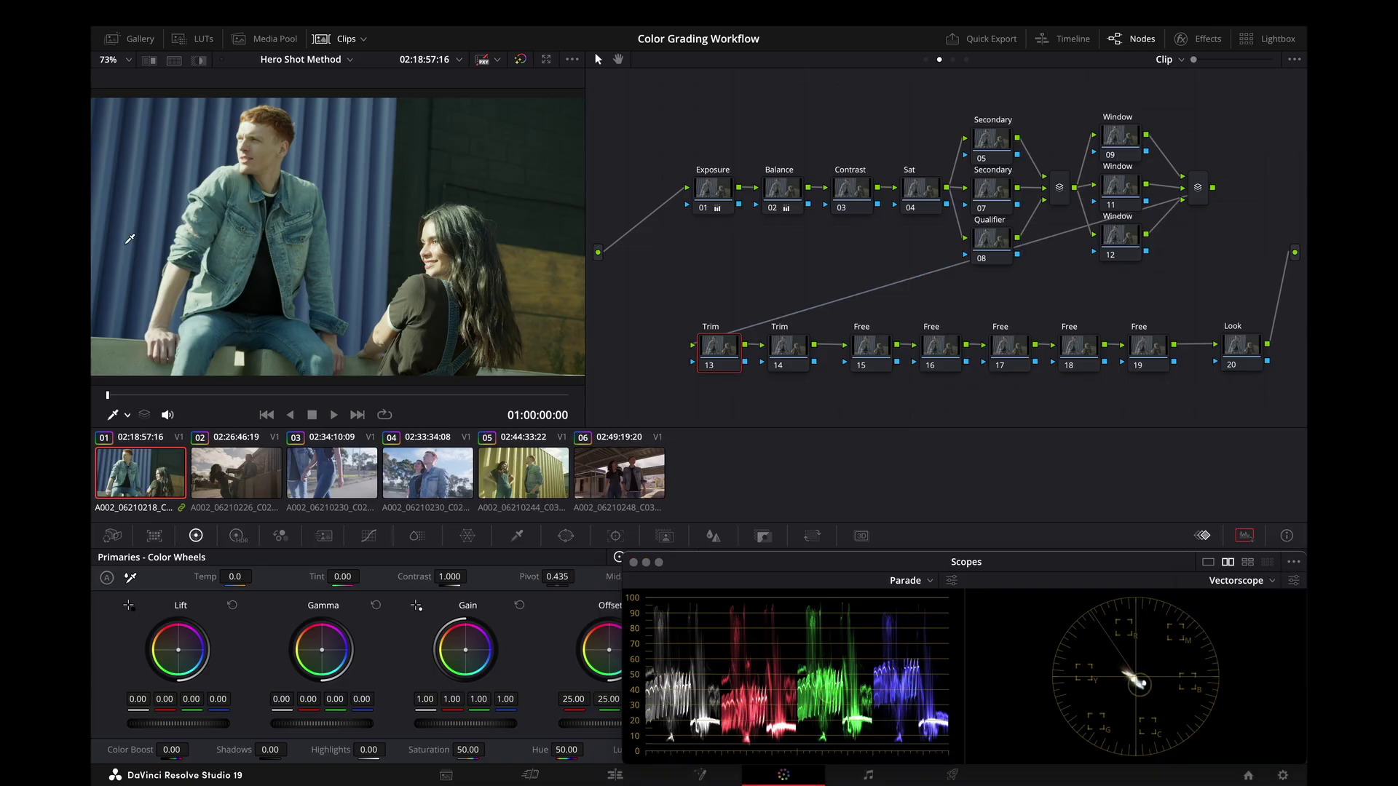
{"action": "left_click", "coordinate": [127, 415]}
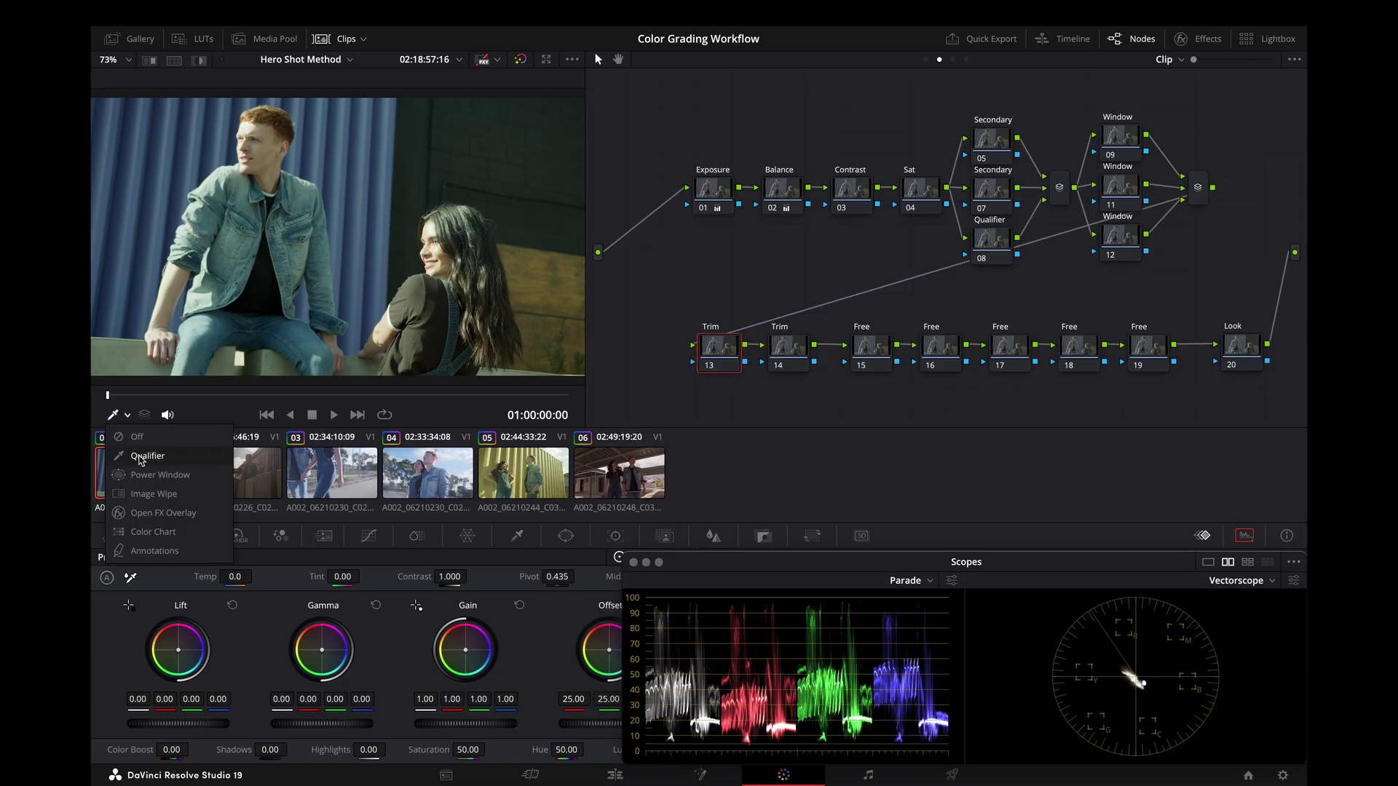
{"action": "left_click", "coordinate": [139, 456]}
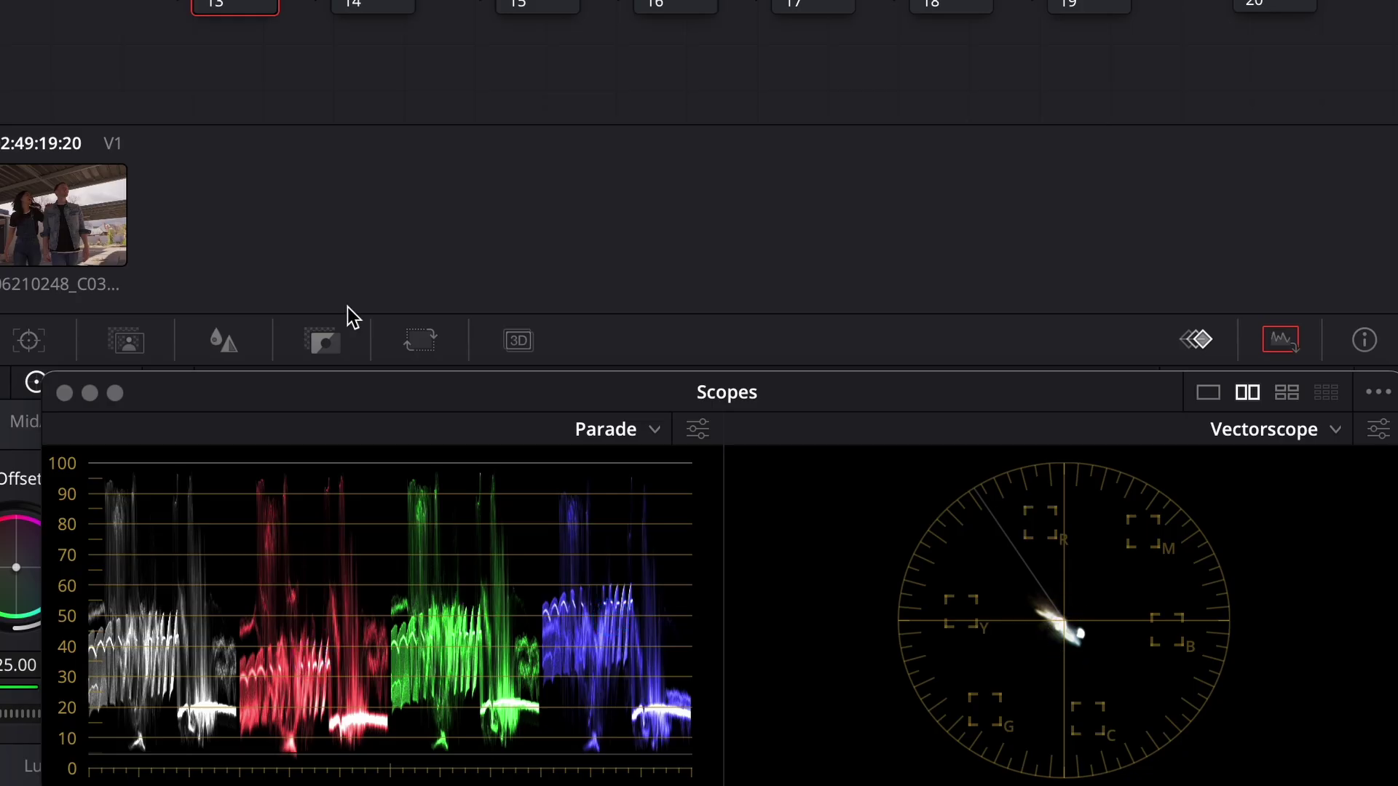
{"action": "left_click", "coordinate": [1378, 430]}
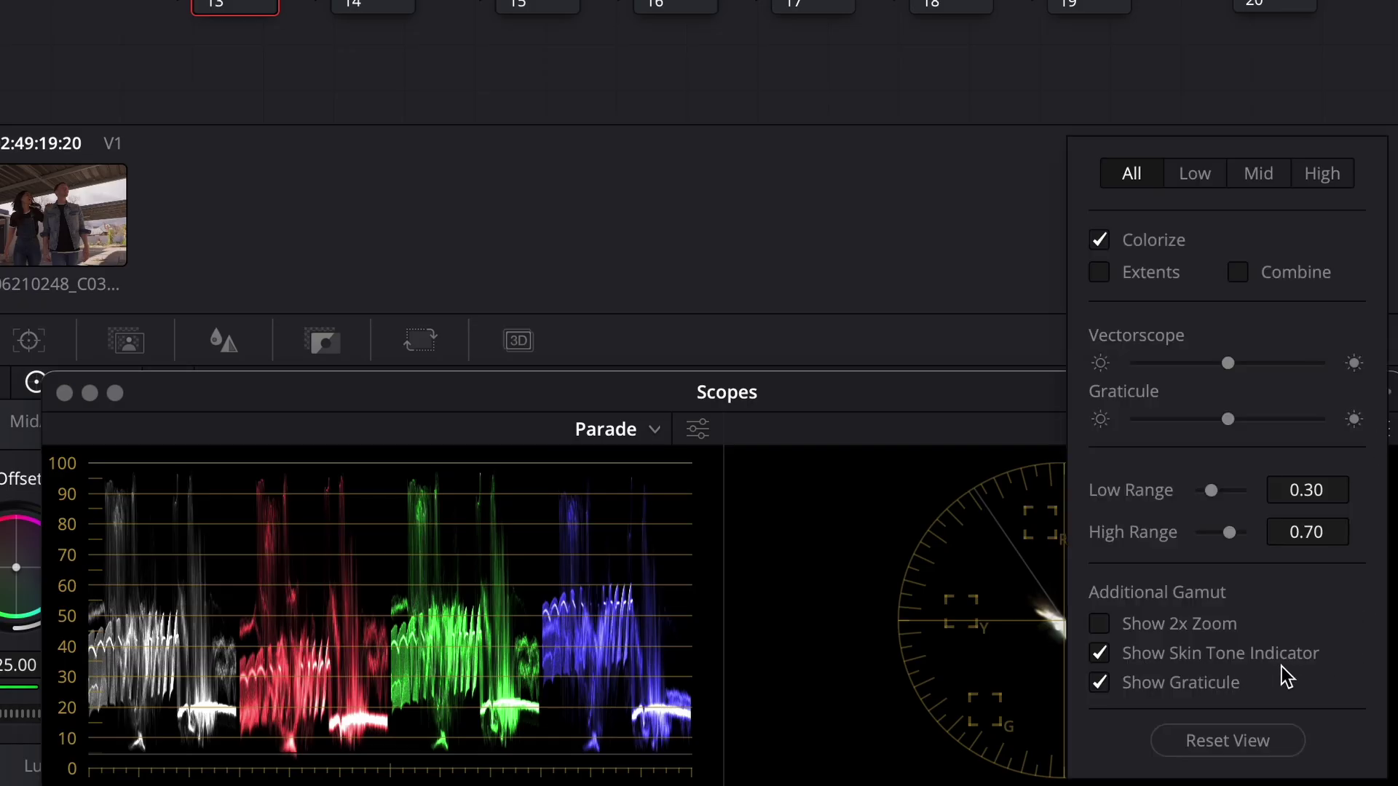
{"action": "left_click", "coordinate": [1027, 378]}
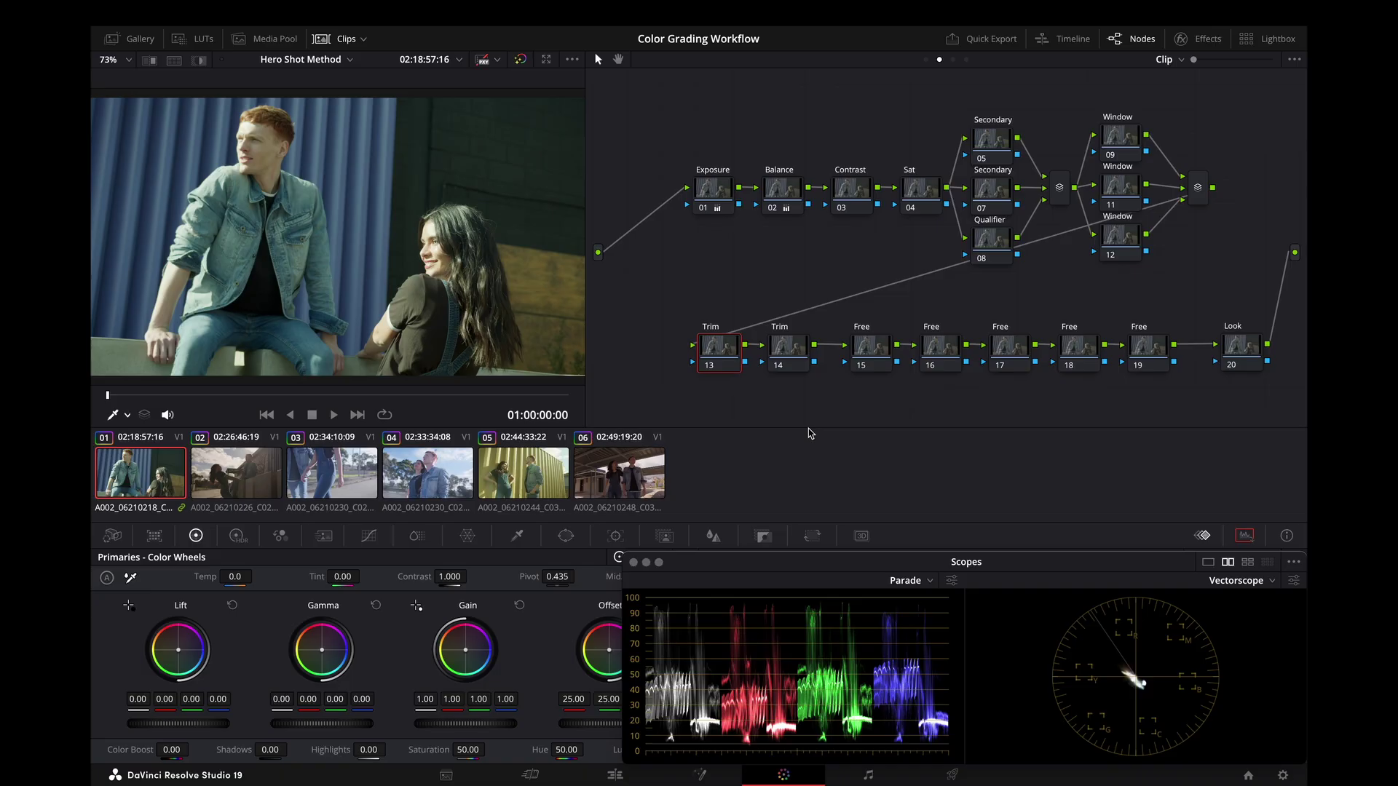
- Lower the overall Gain to 0.48 in the Exposure node of clip 04
{"action": "key", "text": "Down"}
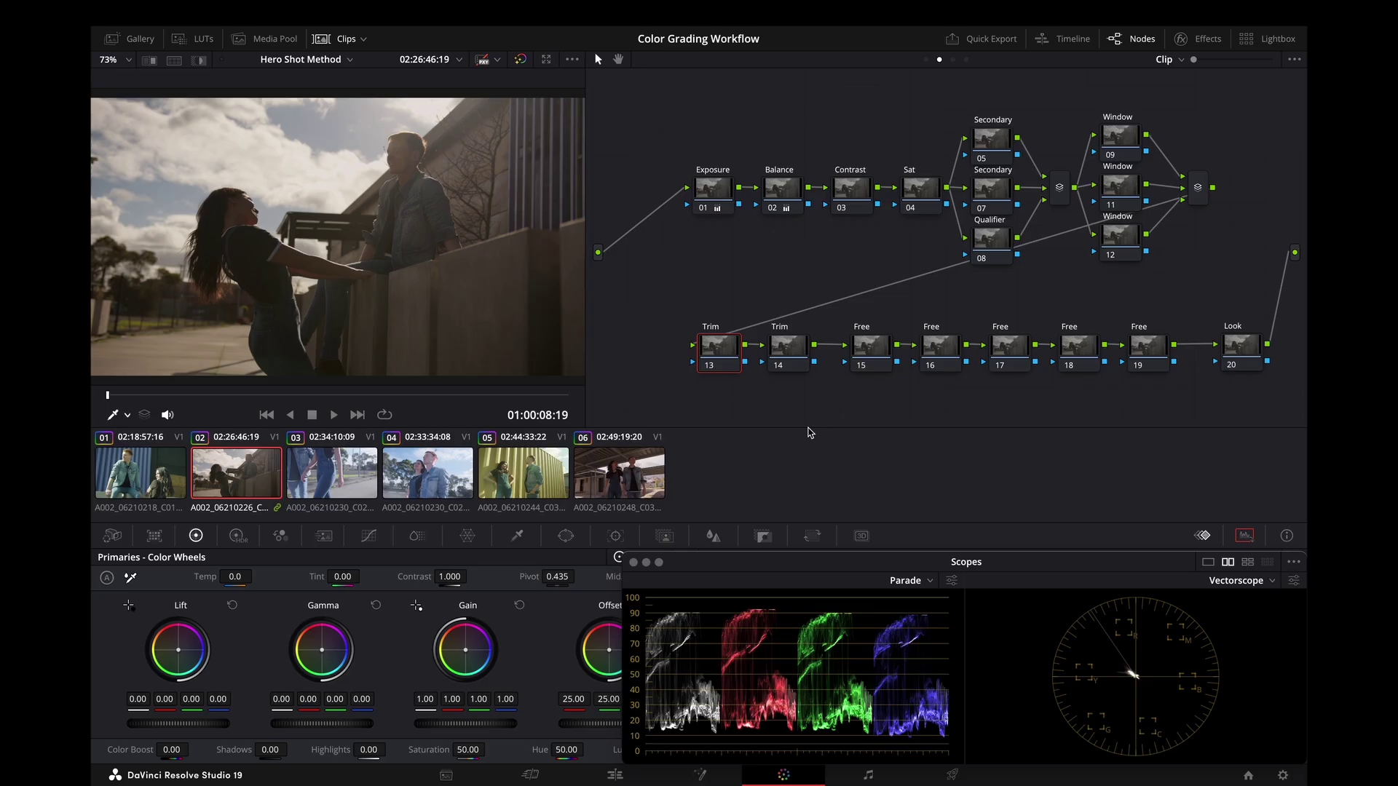
{"action": "key", "text": "Down"}
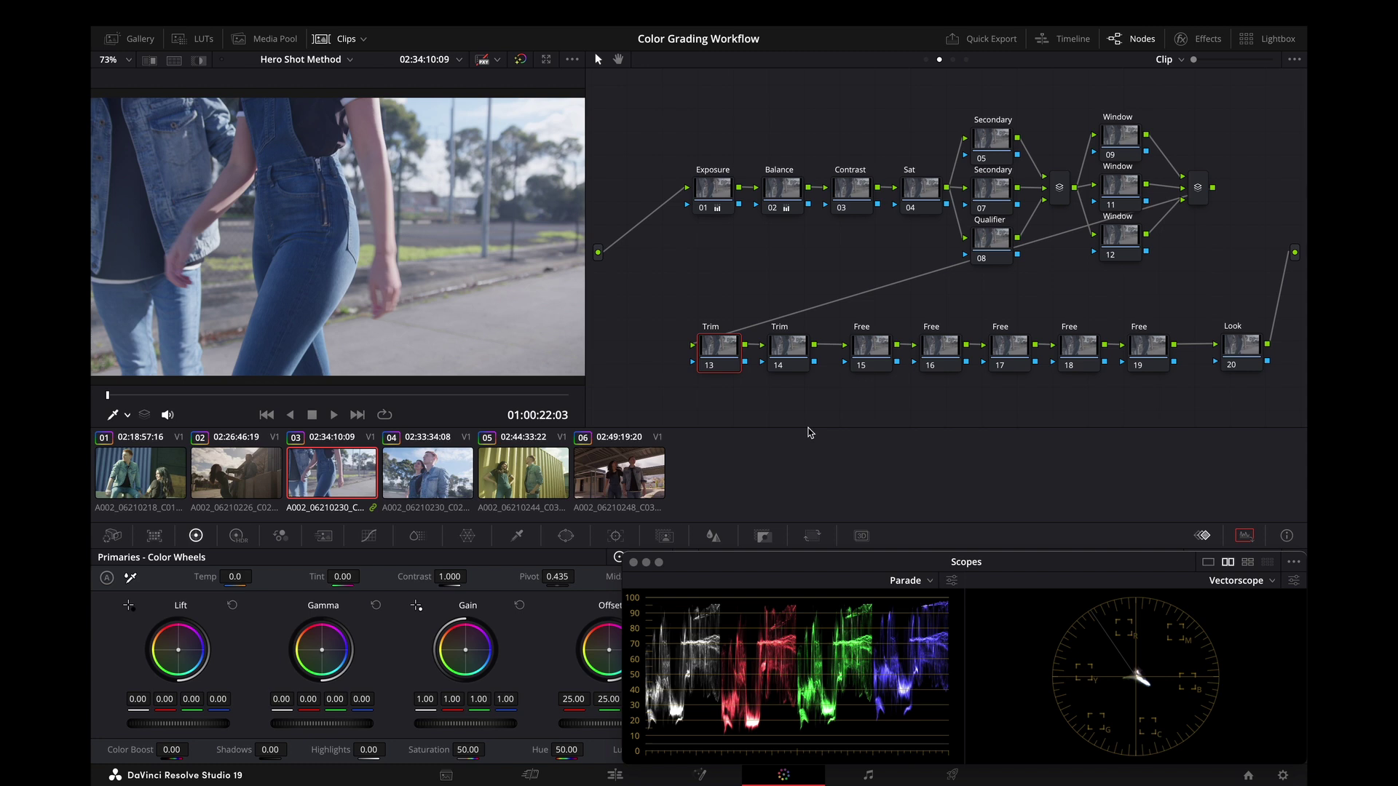
{"action": "key", "text": "Down"}
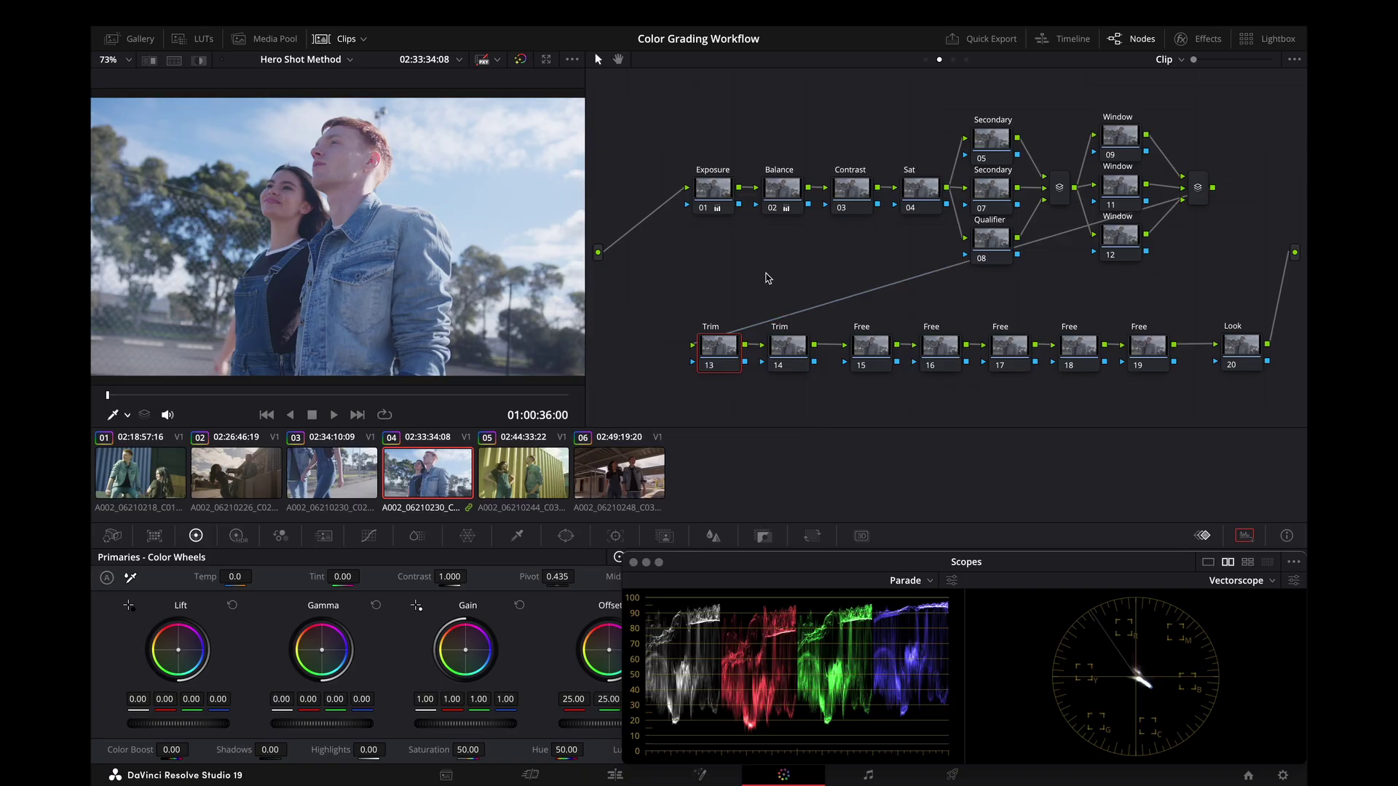
{"action": "left_click", "coordinate": [719, 191]}
{"action": "left_click_drag", "start_coordinate": [490, 723], "coordinate": [458, 727]}
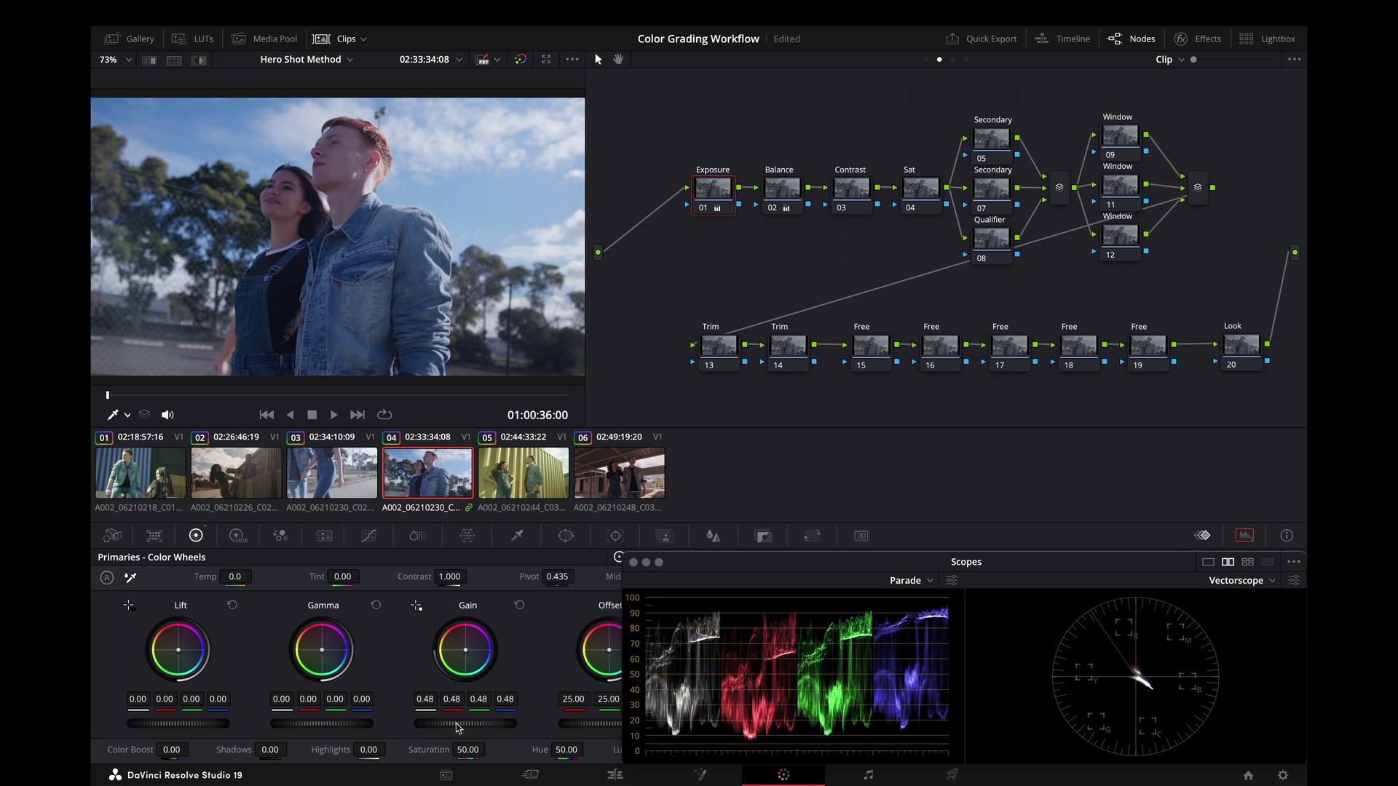
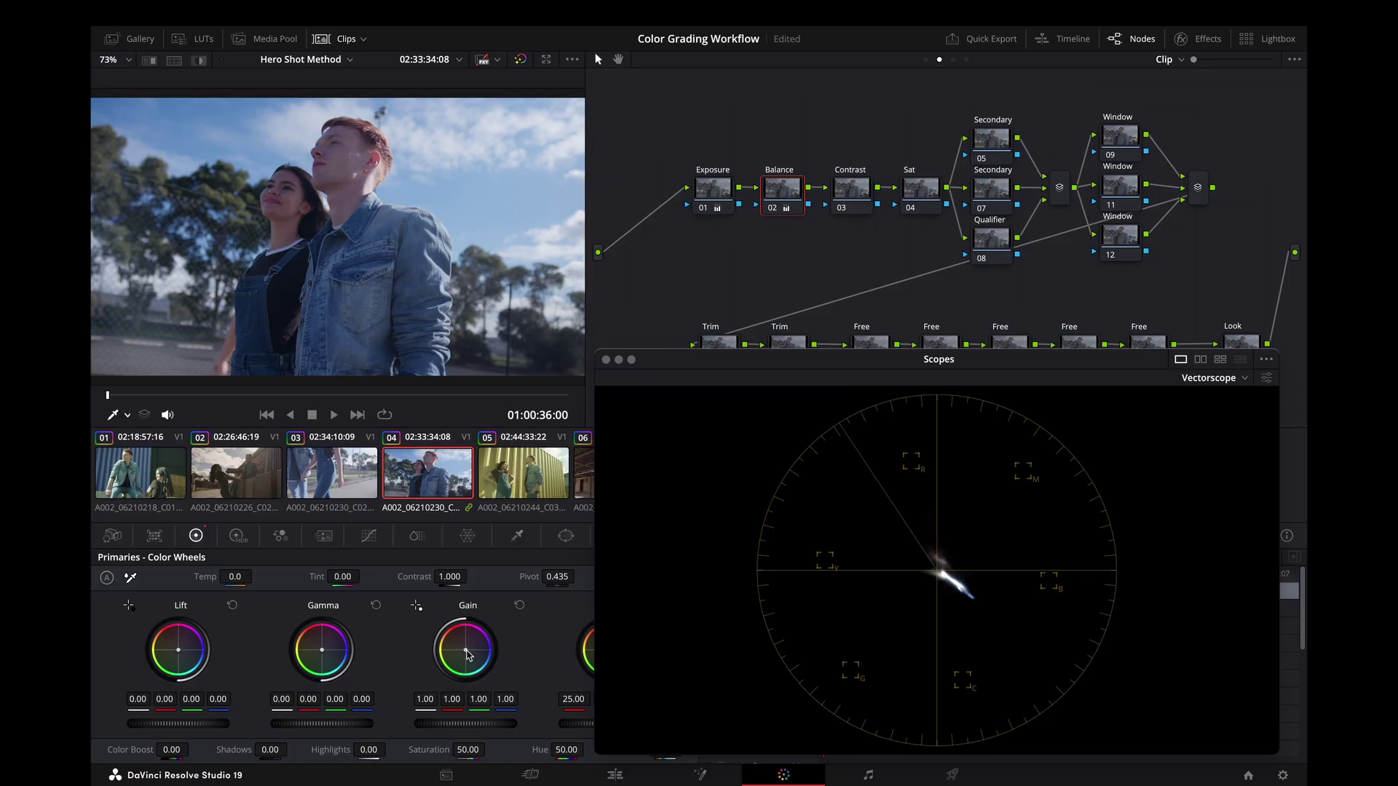
- Warm the Balance node's Gain to red 1.09, green 1.00 and blue 0.75, and save the project
{"action": "left_click_drag", "start_coordinate": [468, 655], "coordinate": [464, 649]}
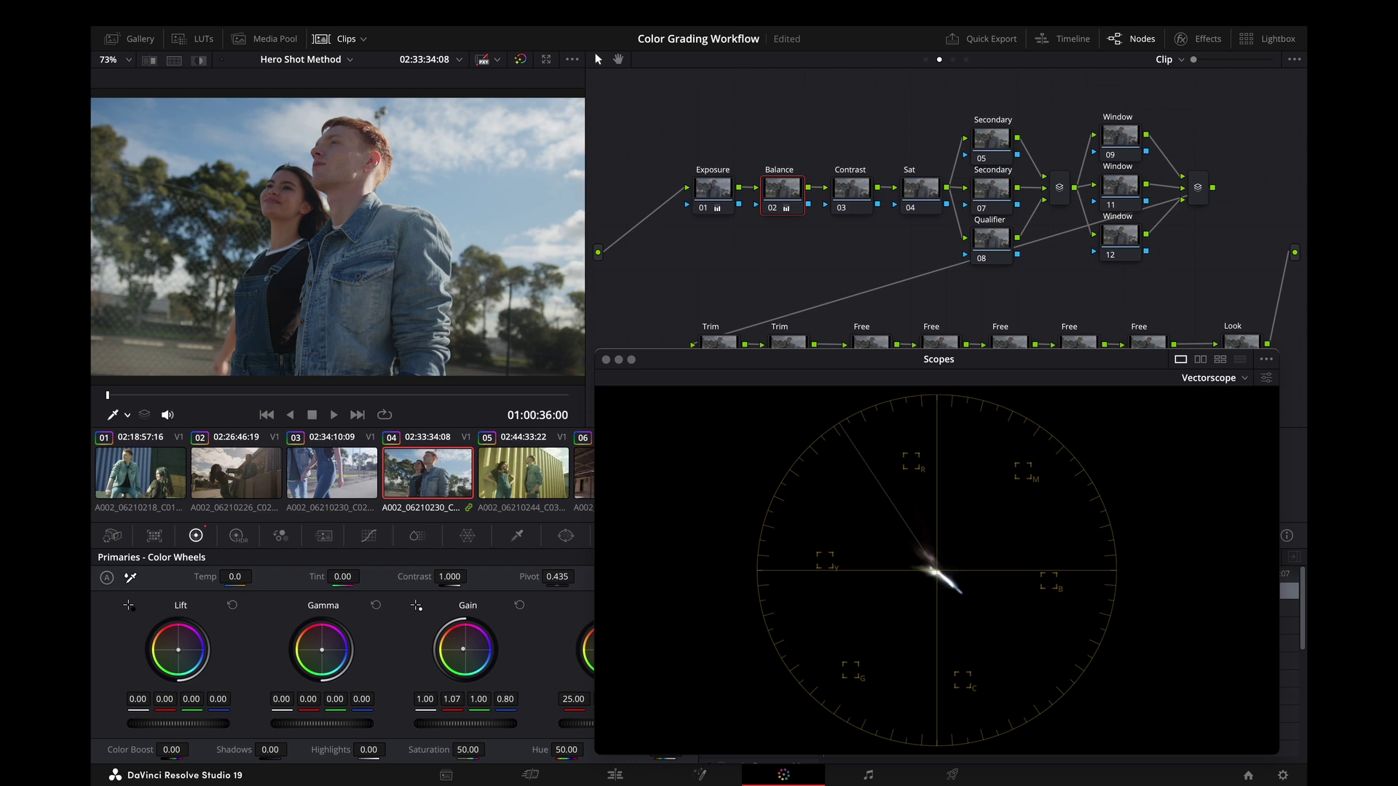
{"action": "left_click_drag", "start_coordinate": [464, 649], "coordinate": [463, 652]}
{"action": "key", "text": "ctrl+s"}
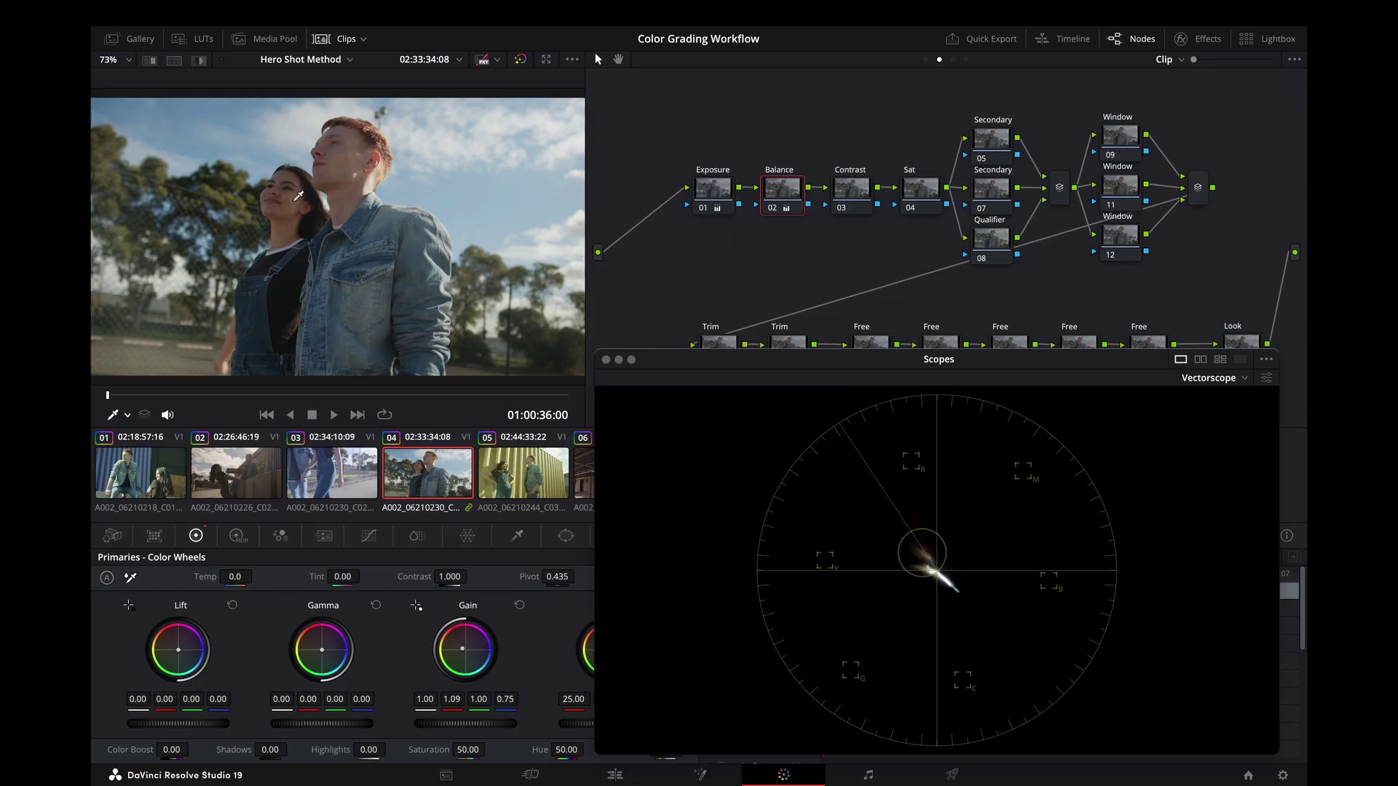
- Close the enlarged scopes window and show the picker RGB value in the viewer, using Qualifier mode
{"action": "left_click", "coordinate": [606, 360]}
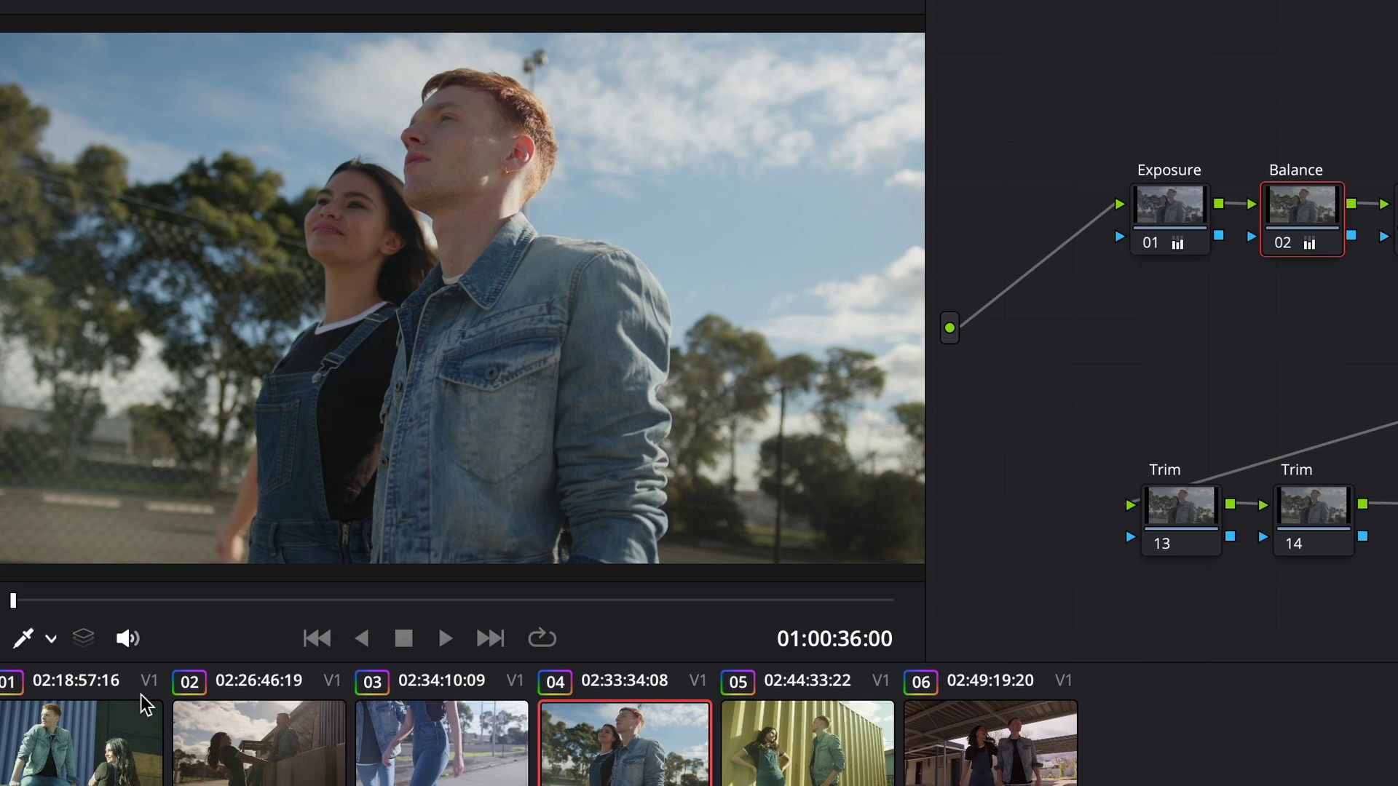
{"action": "left_click", "coordinate": [127, 415]}
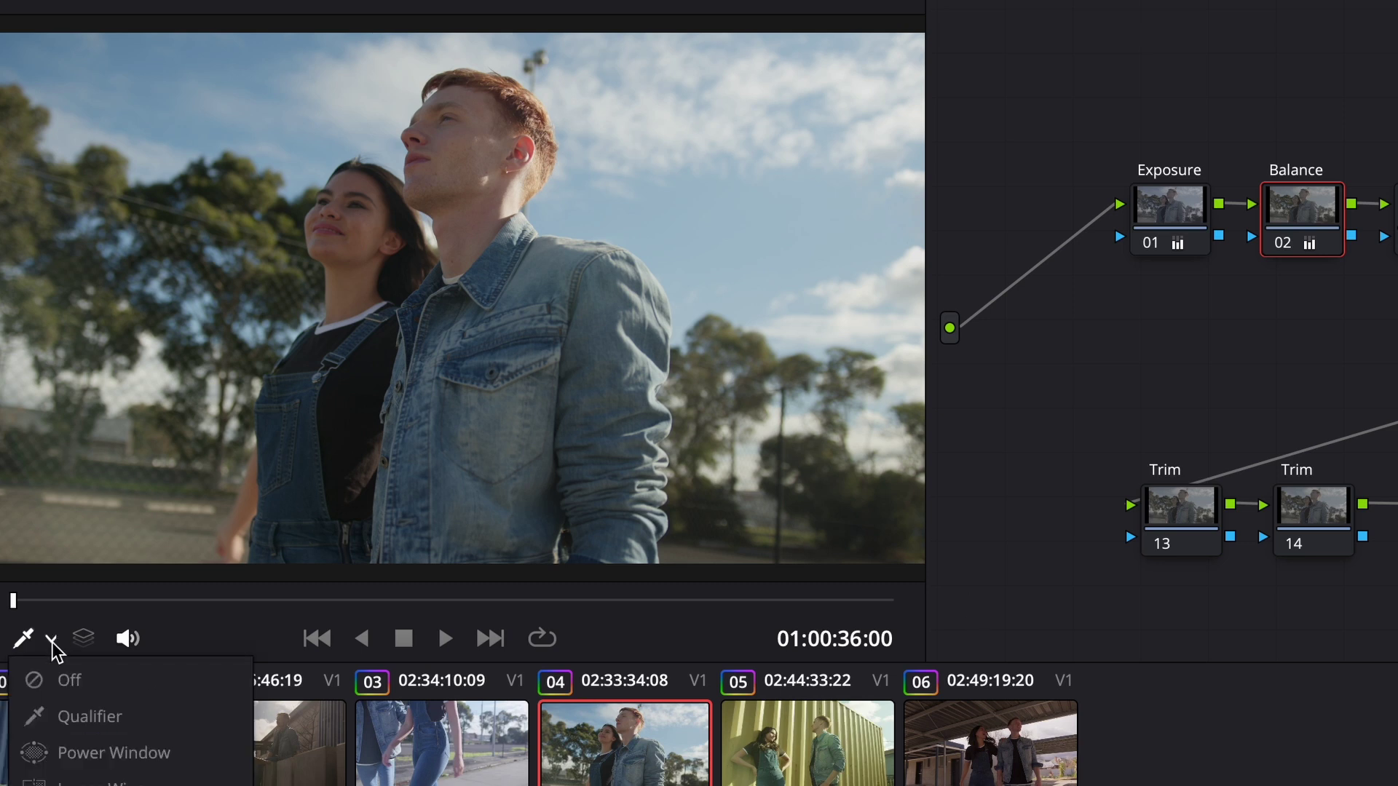
{"action": "left_click", "coordinate": [79, 722]}
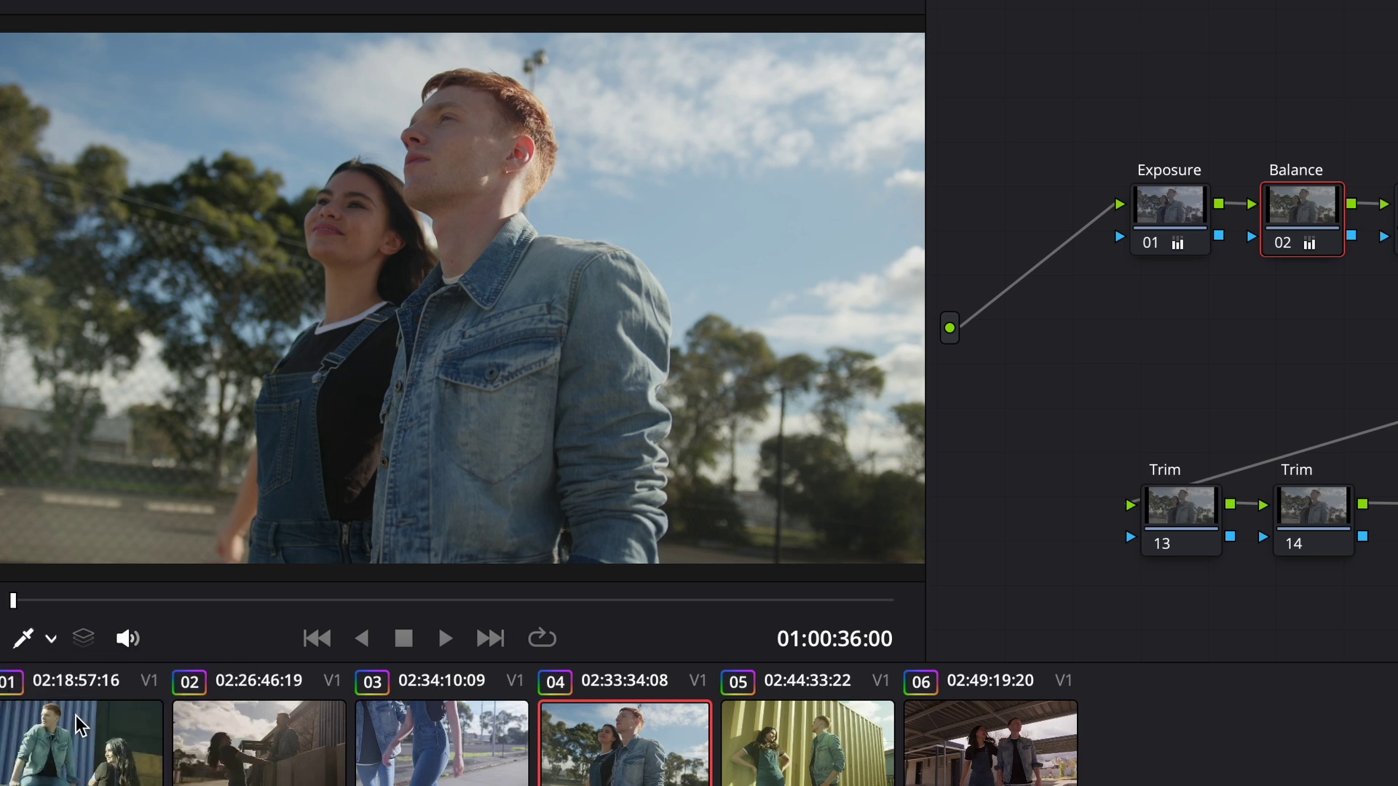
{"action": "right_click", "coordinate": [660, 217]}
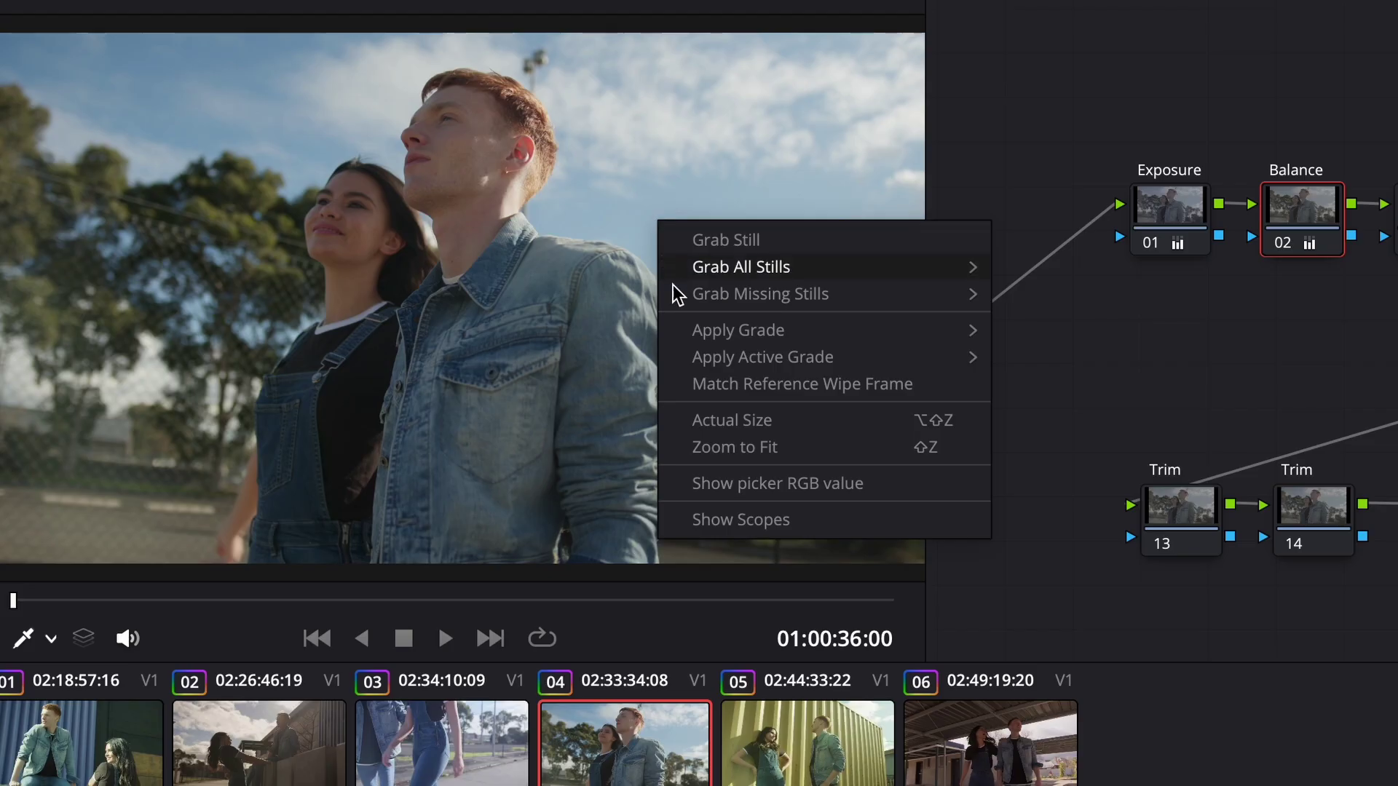
{"action": "left_click", "coordinate": [779, 485]}
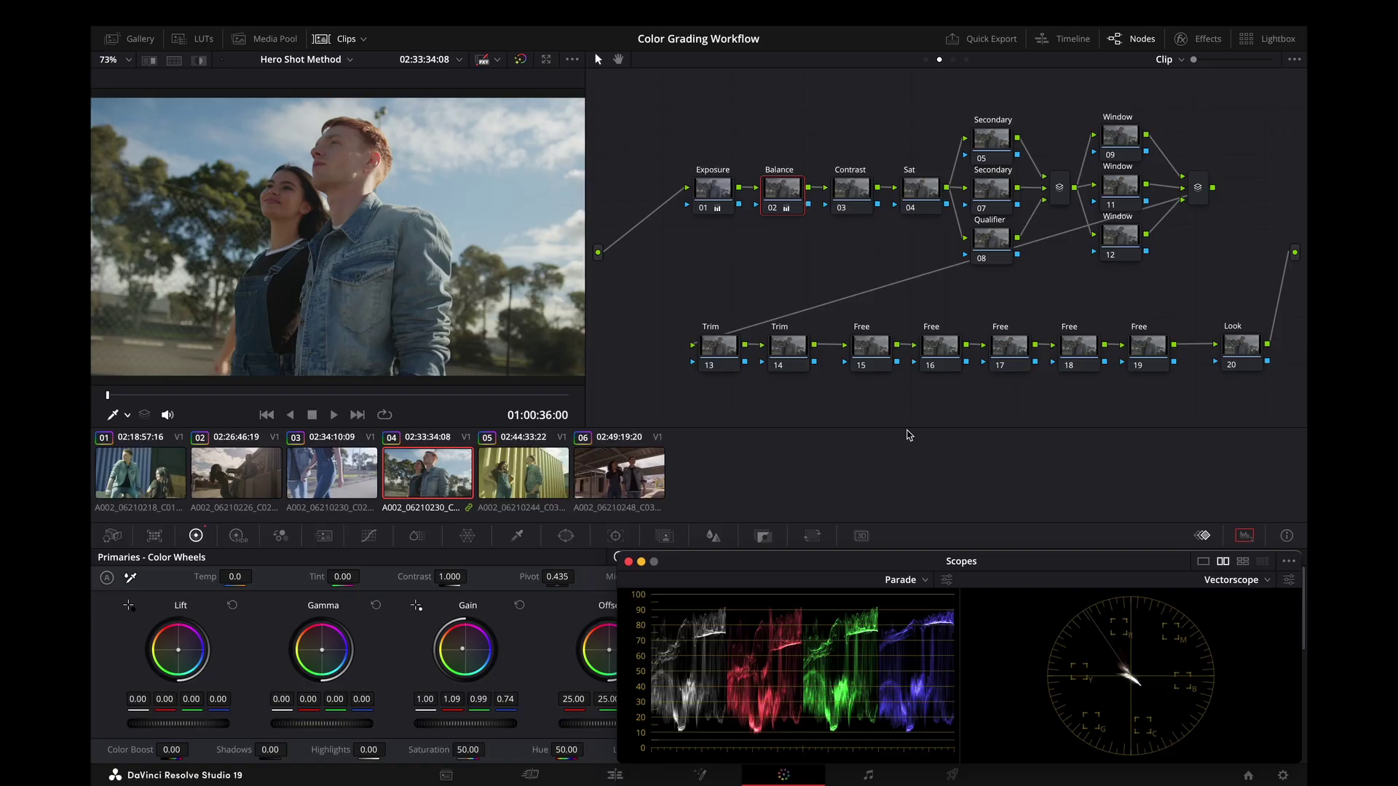
- Add the Film Look Creator effect from Resolve FX Film Emulation to the Look node of clip 04
{"action": "left_click", "coordinate": [1246, 357]}
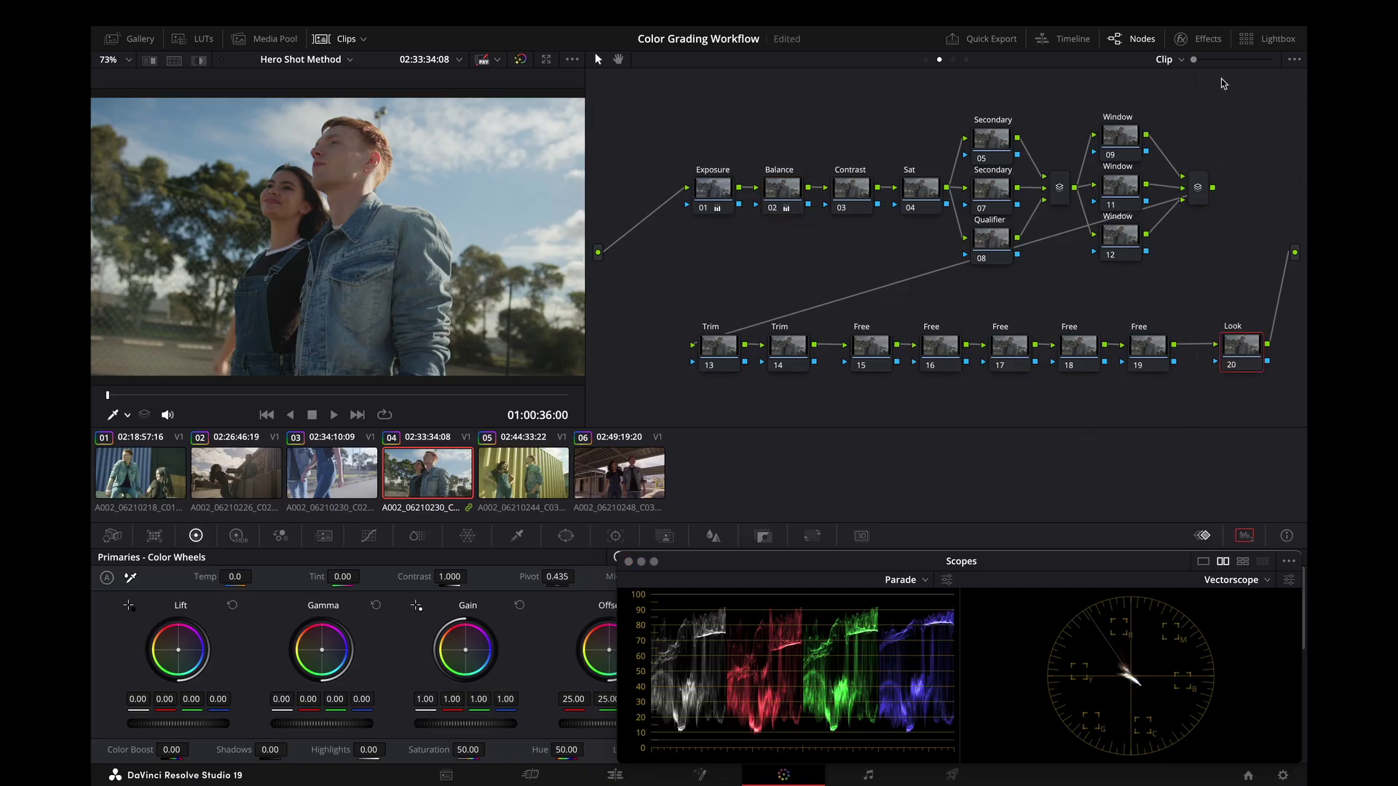
{"action": "left_click", "coordinate": [1214, 45]}
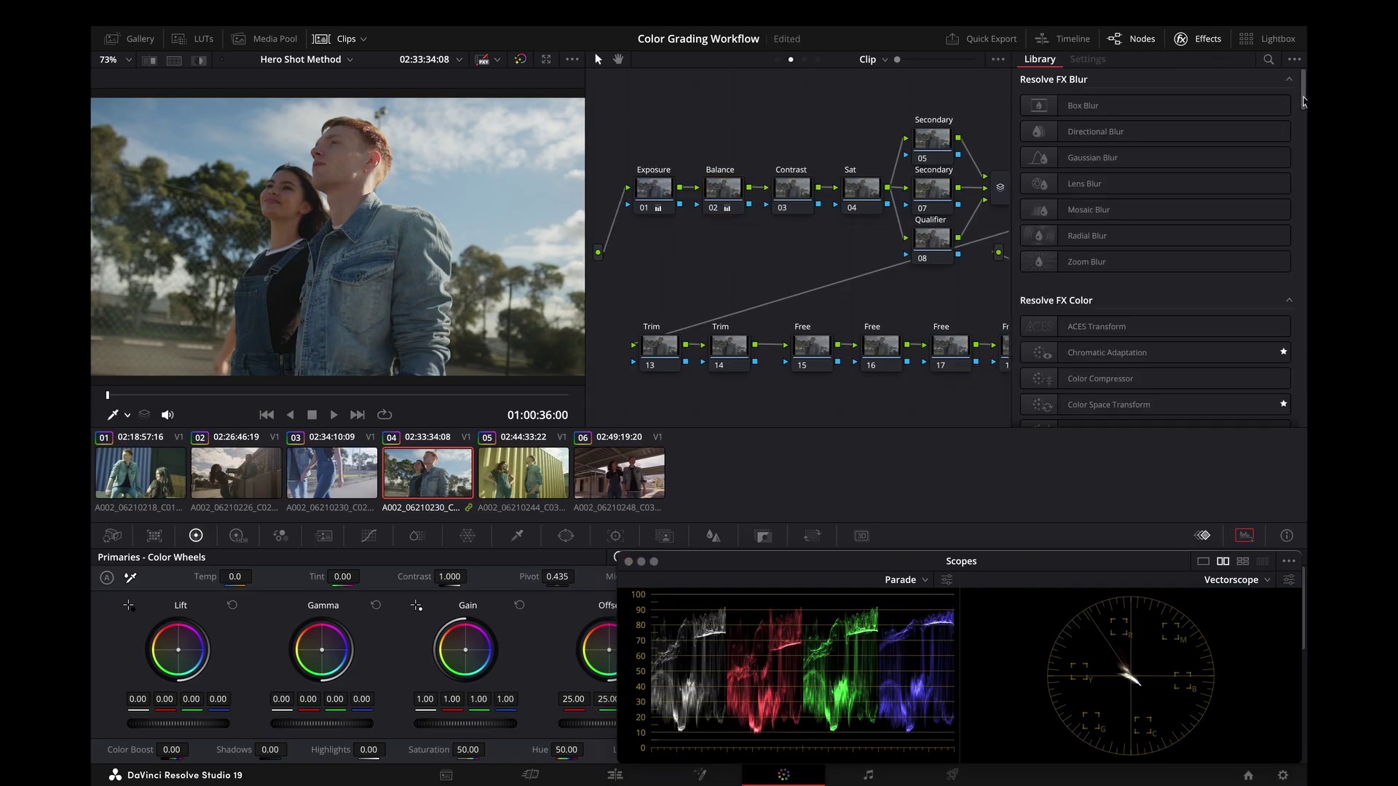
{"action": "scroll", "coordinate": [1303, 121], "scroll_direction": "down", "scroll_amount": 5}
{"action": "left_click_drag", "start_coordinate": [1303, 121], "coordinate": [1304, 165]}
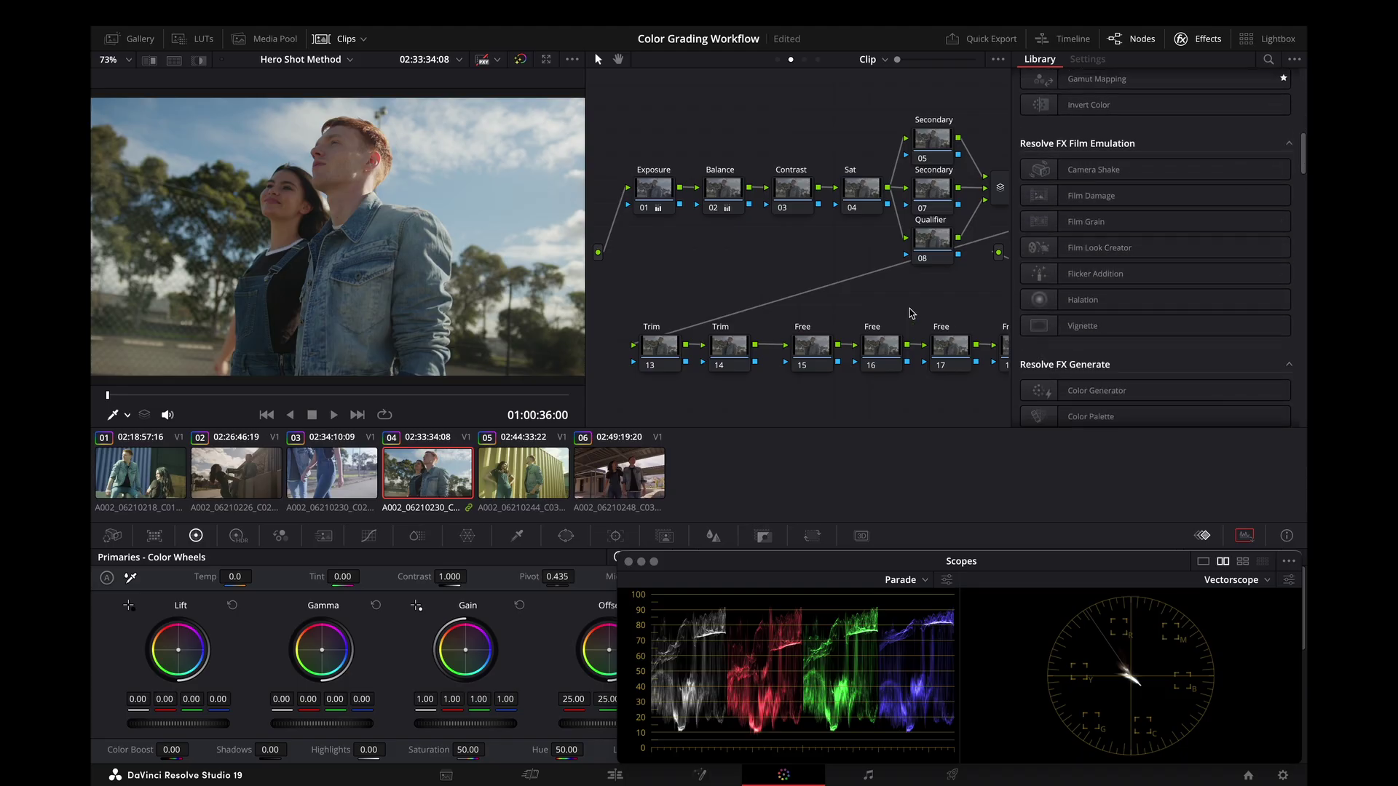
{"action": "scroll", "coordinate": [785, 300], "scroll_direction": "right", "scroll_amount": 3}
{"action": "scroll", "coordinate": [786, 300], "scroll_direction": "right", "scroll_amount": 5}
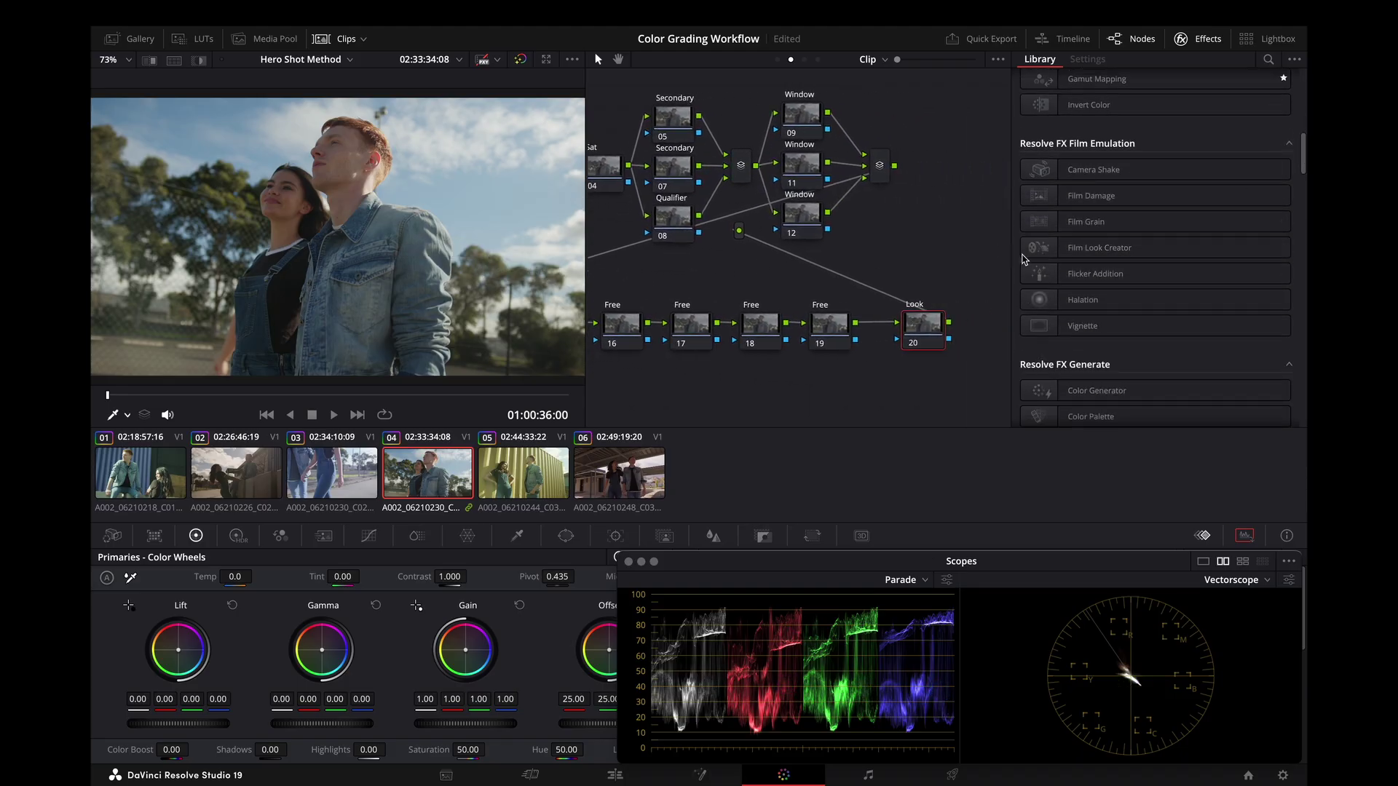
{"action": "left_click_drag", "start_coordinate": [1129, 258], "coordinate": [927, 336]}
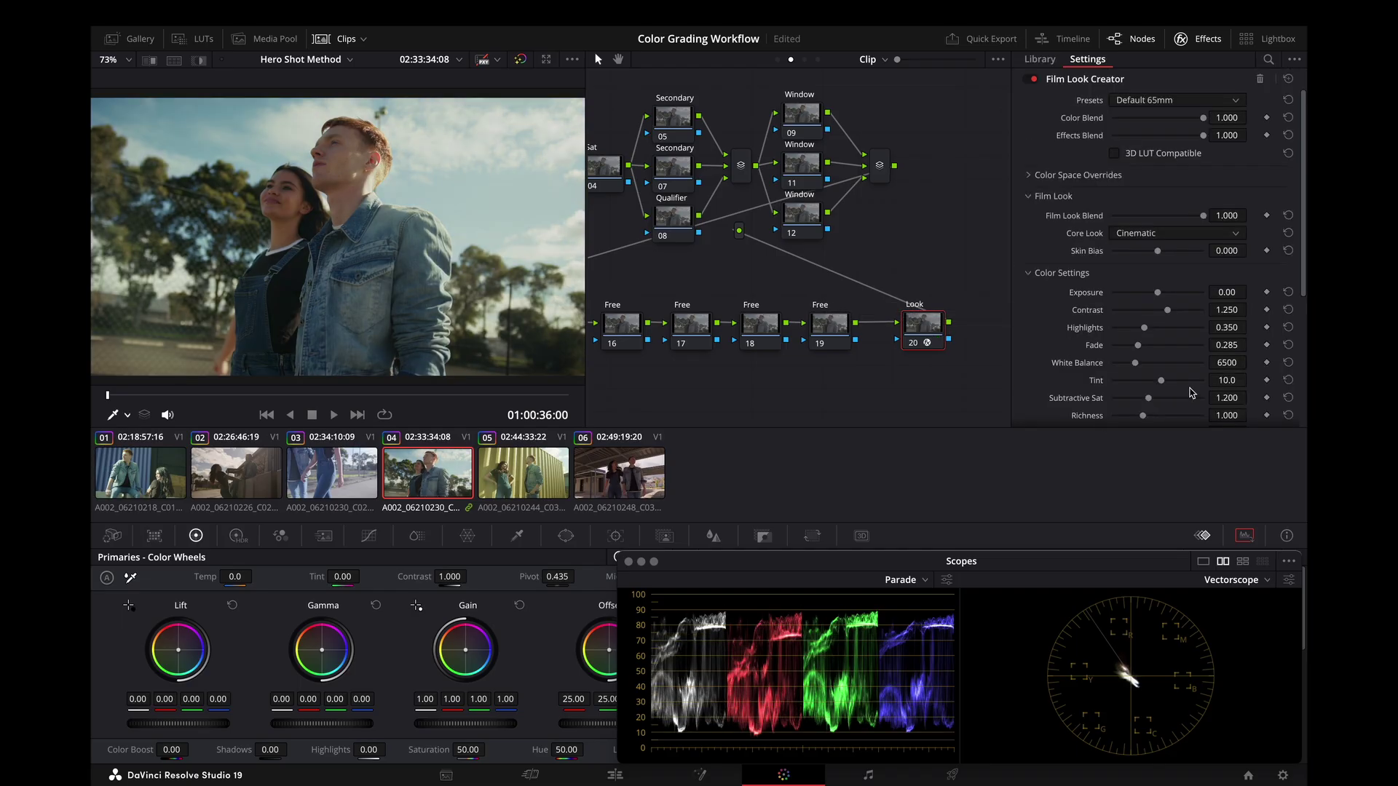
- Set the Film Look Creator's Core Look to Rochester, close the effects library, and save the project
{"action": "left_click", "coordinate": [1199, 236]}
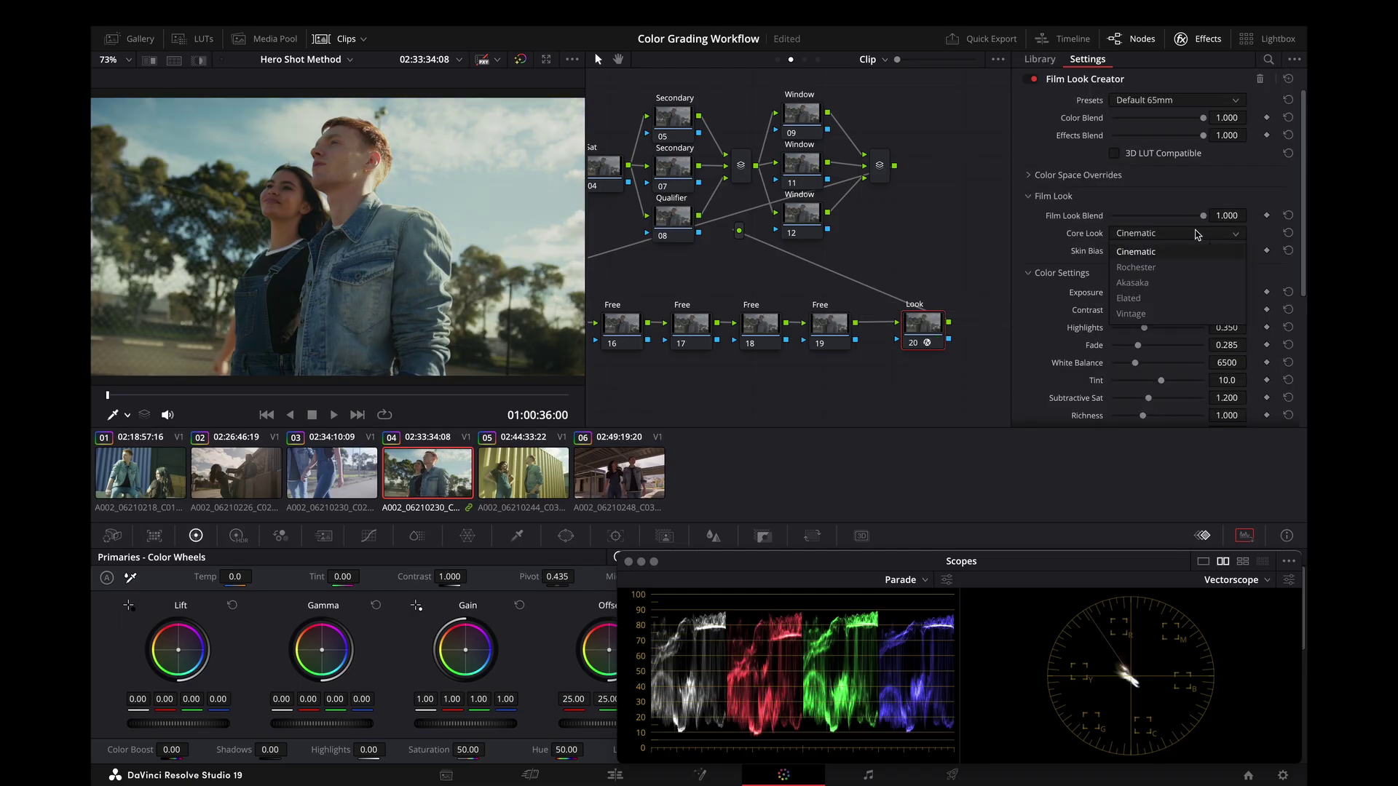
{"action": "left_click", "coordinate": [1189, 269]}
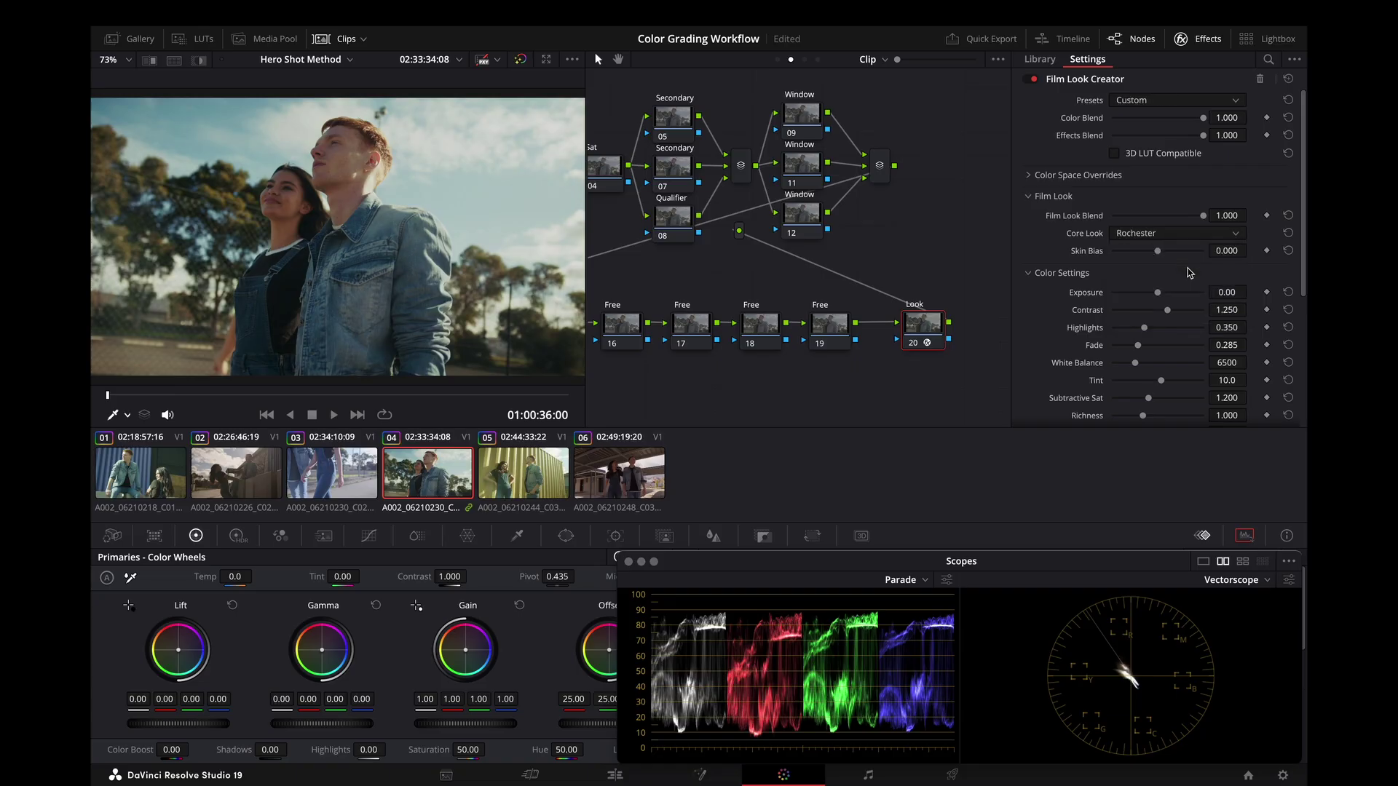
{"action": "left_click", "coordinate": [1208, 39]}
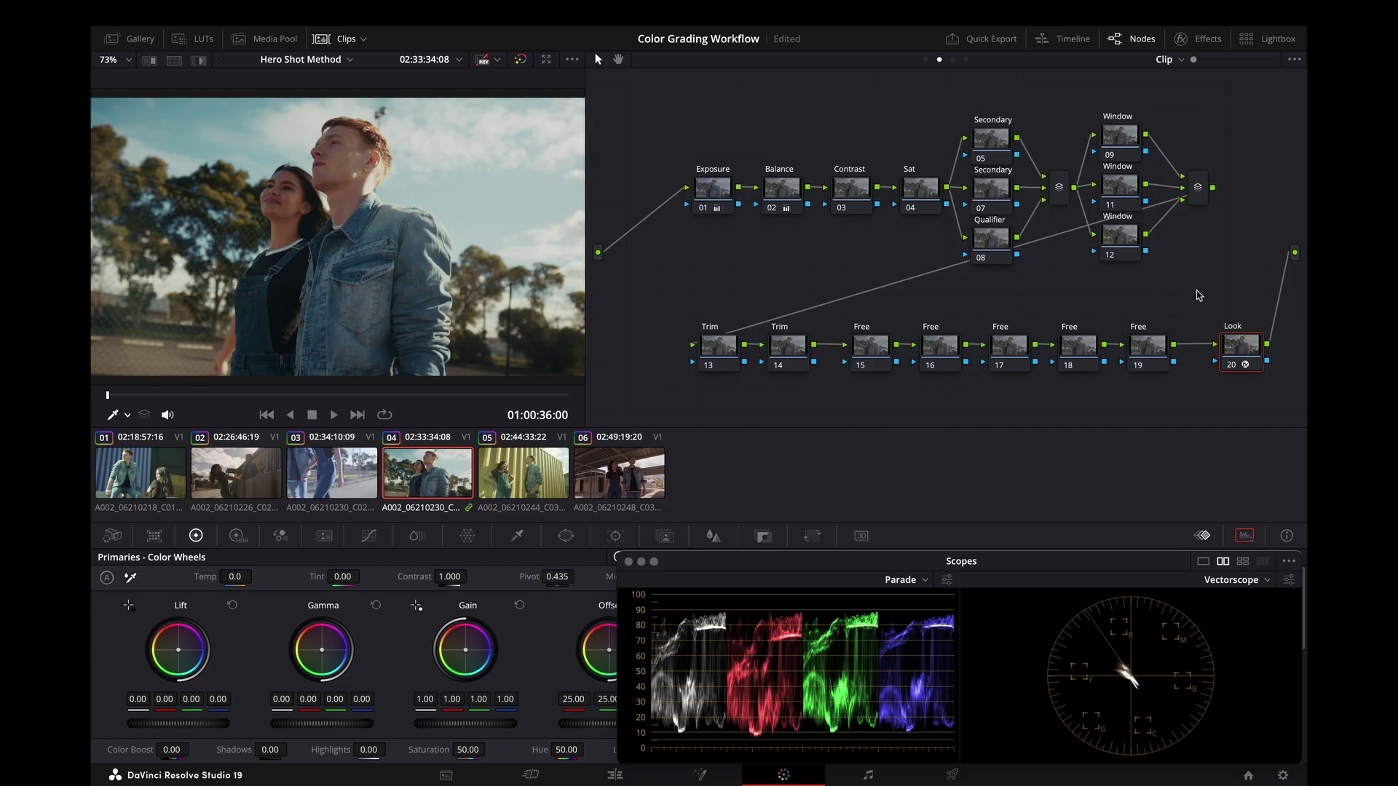
{"action": "key", "text": "ctrl+s"}
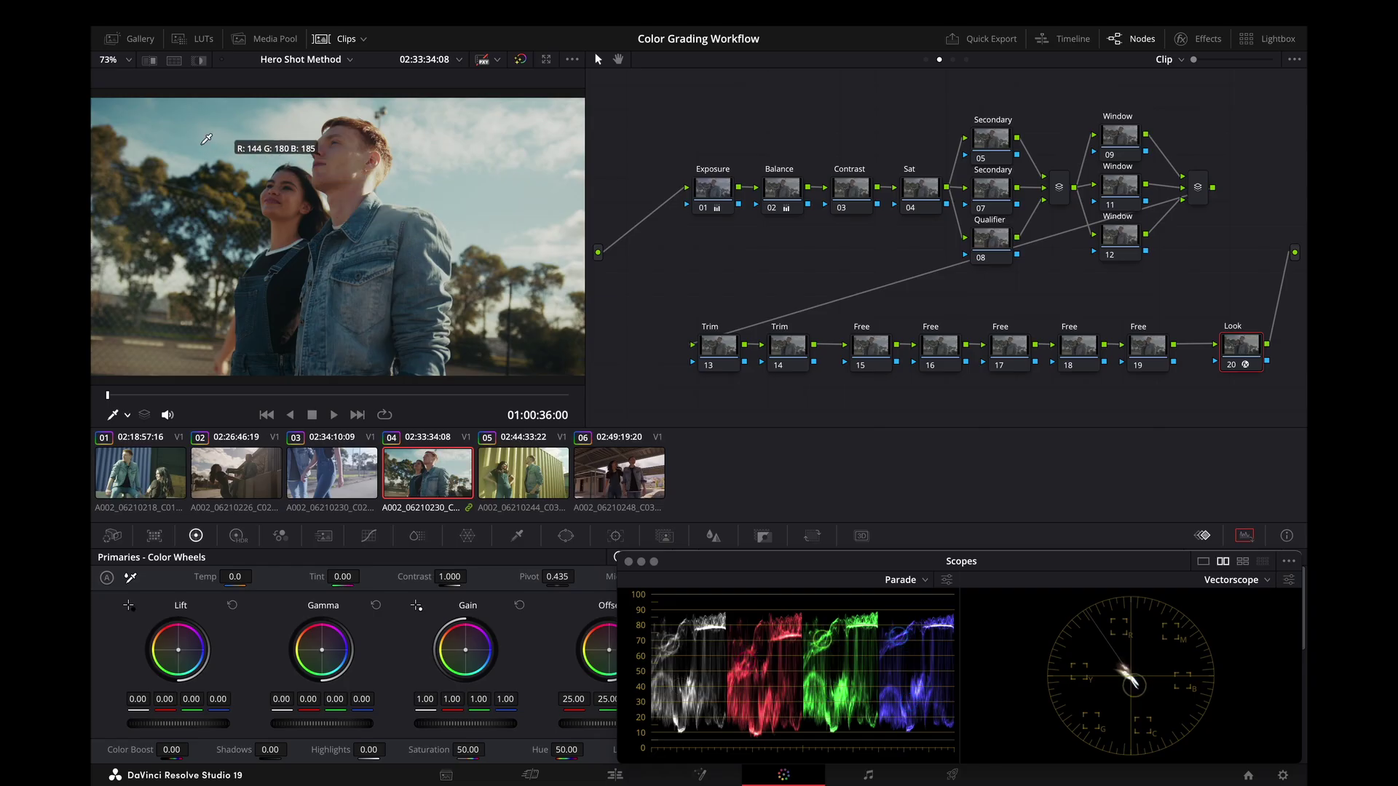
- Grab a still of clip 04 into the Stills 1 album, then hide the gallery and narrow the viewer to widen the node graph
{"action": "left_click", "coordinate": [134, 42]}
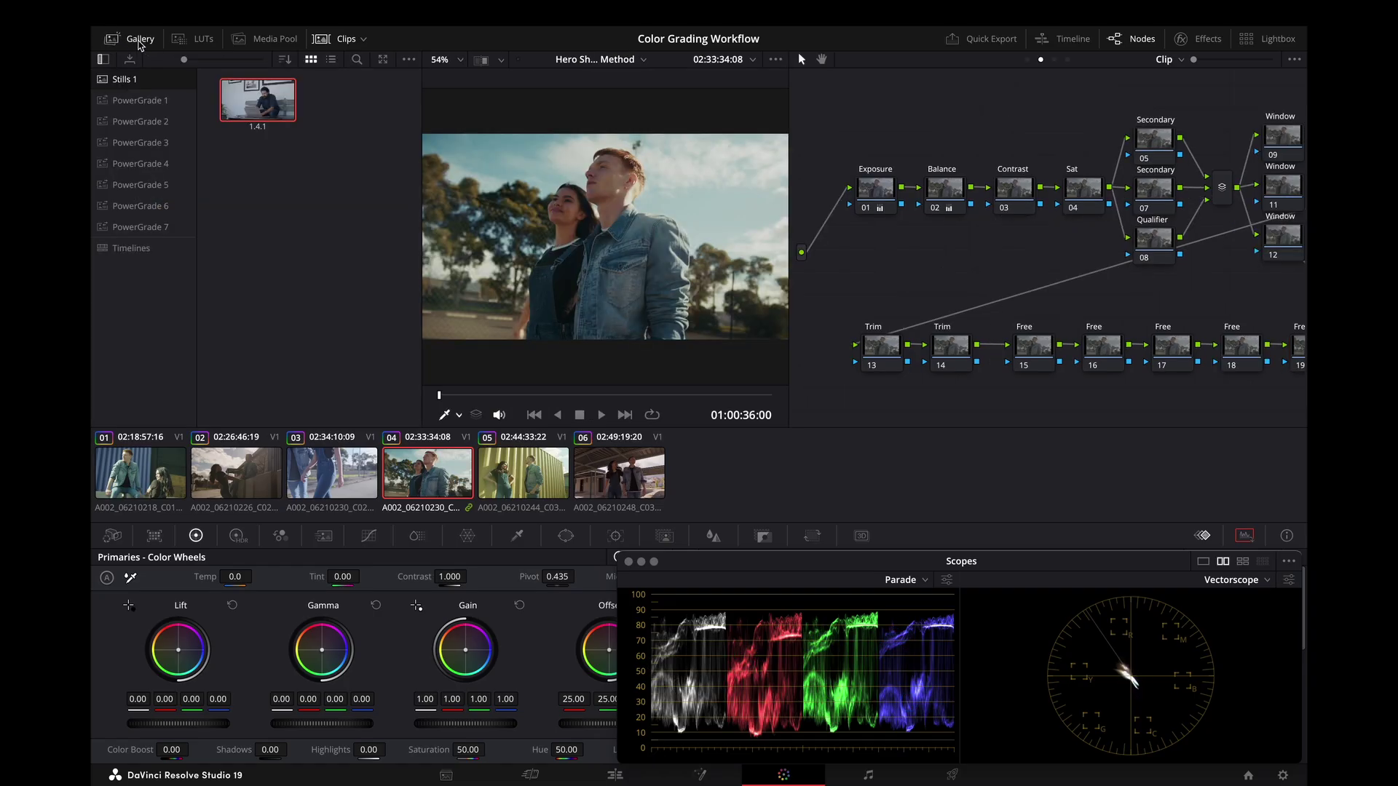
{"action": "right_click", "coordinate": [623, 211]}
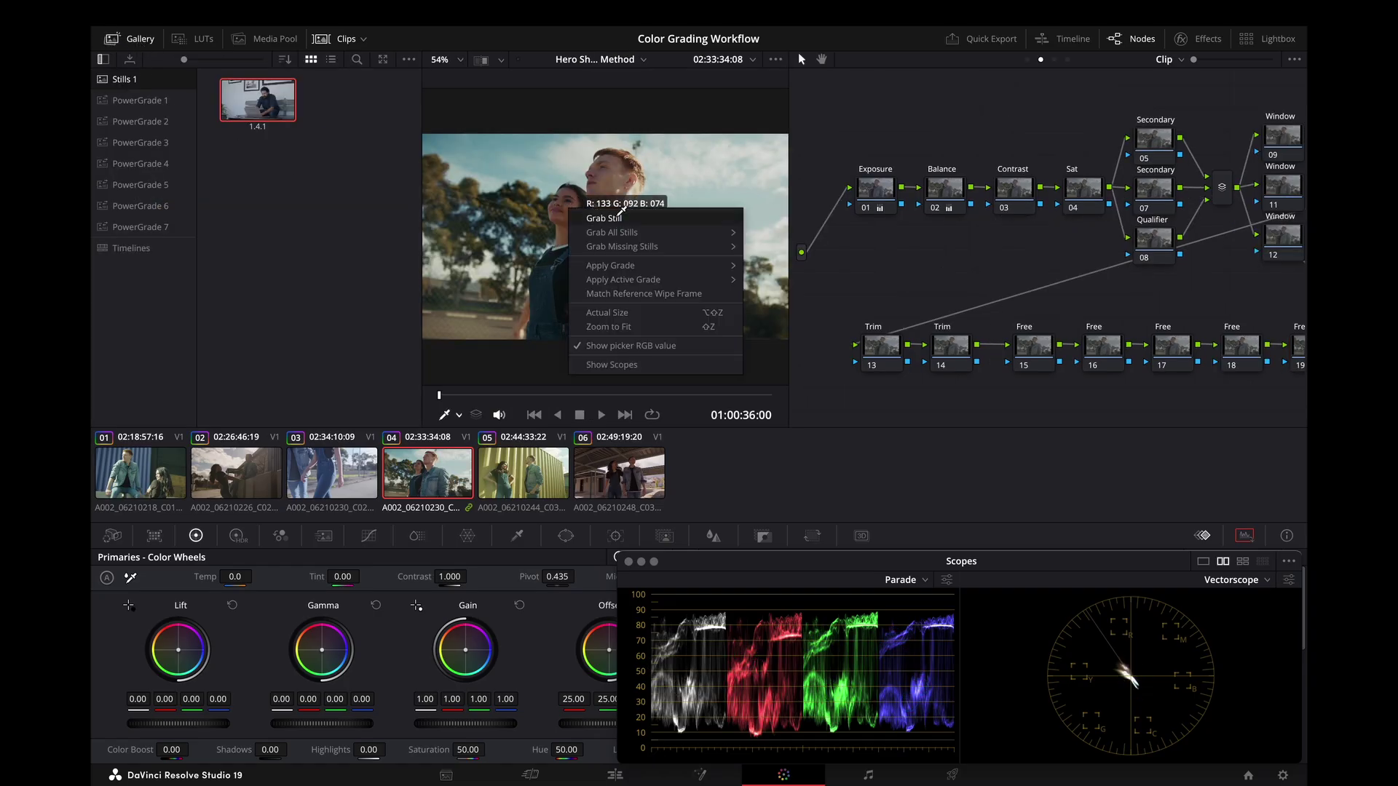
{"action": "left_click", "coordinate": [619, 217]}
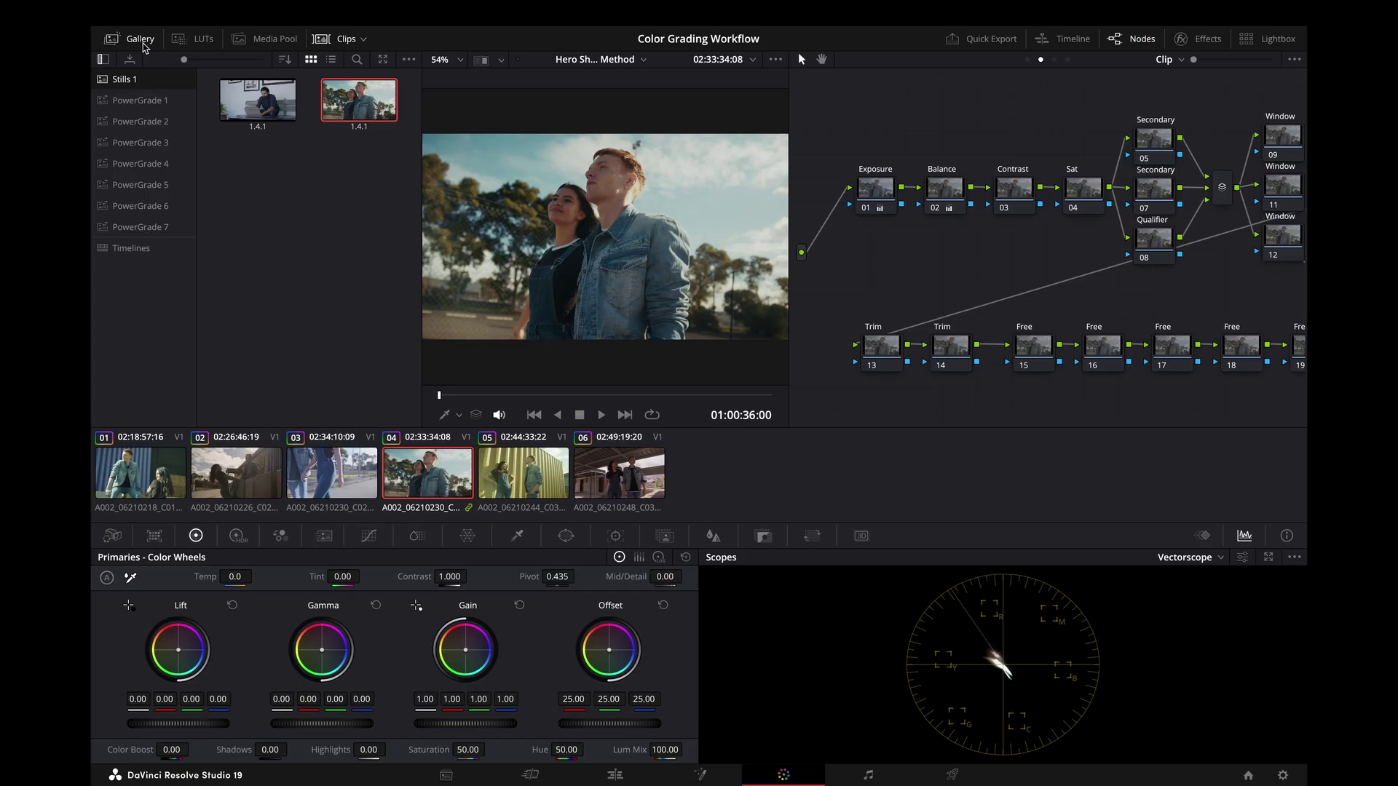
{"action": "left_click", "coordinate": [132, 38]}
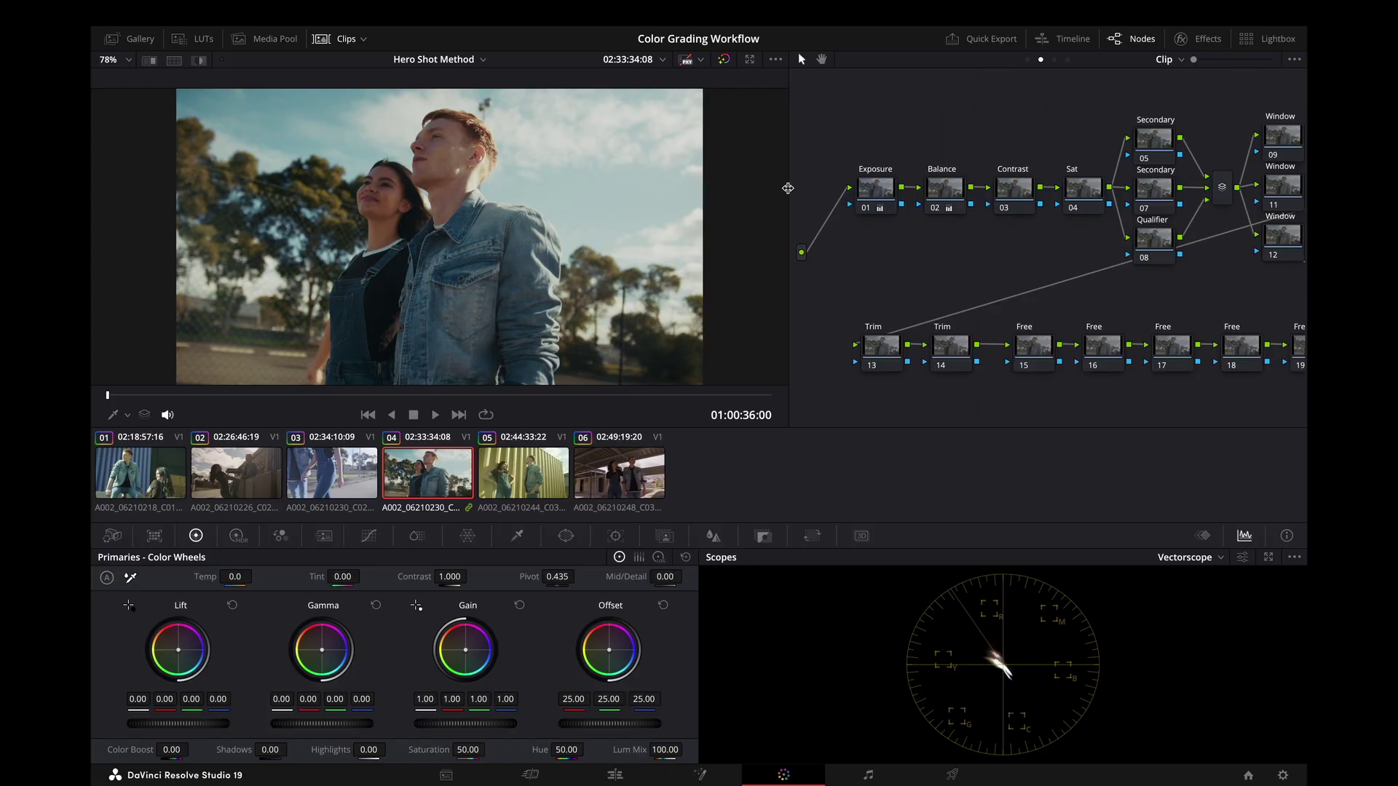
{"action": "left_click_drag", "start_coordinate": [790, 187], "coordinate": [610, 207]}
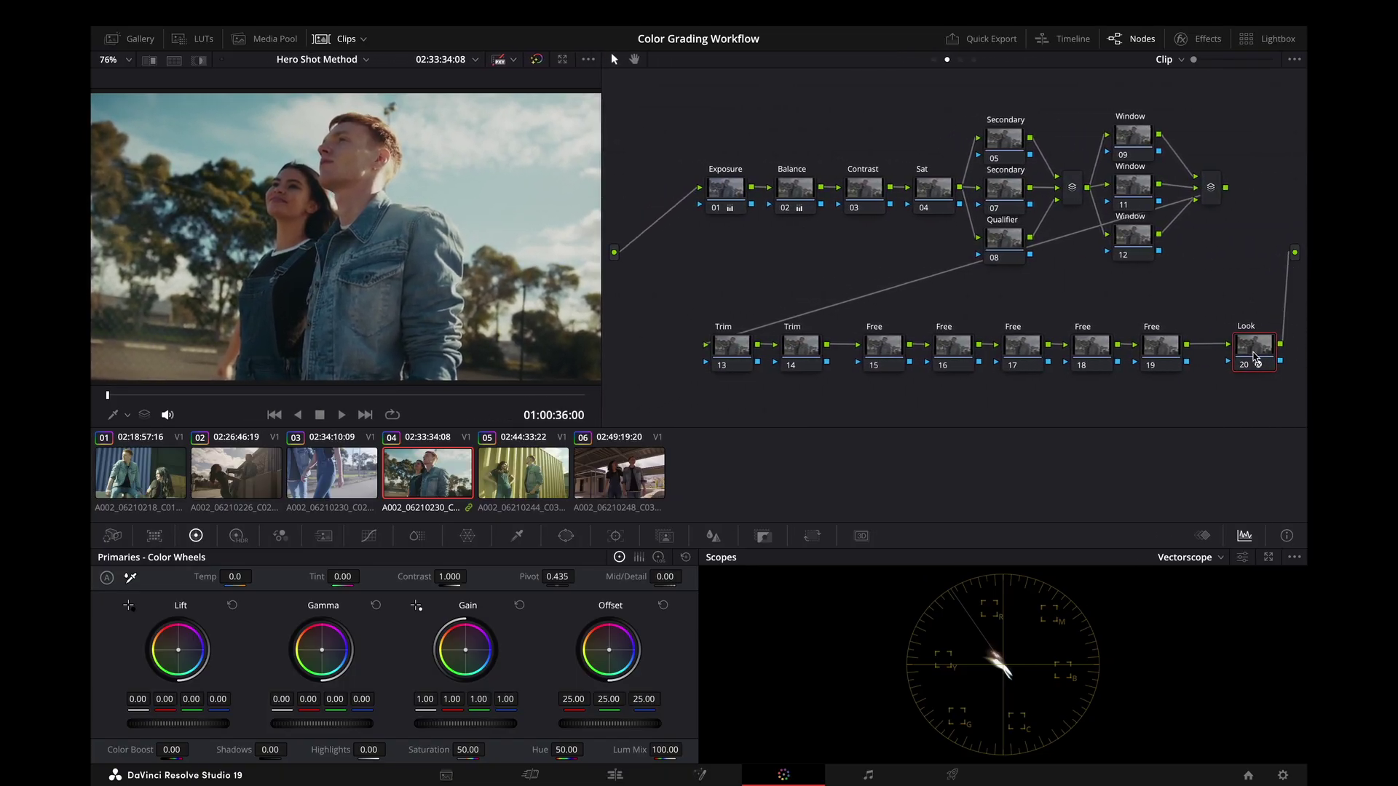
- Copy the Film Look Creator grade from clip 04's Look node onto the Look nodes of the other five clips
{"action": "left_click", "coordinate": [162, 465]}
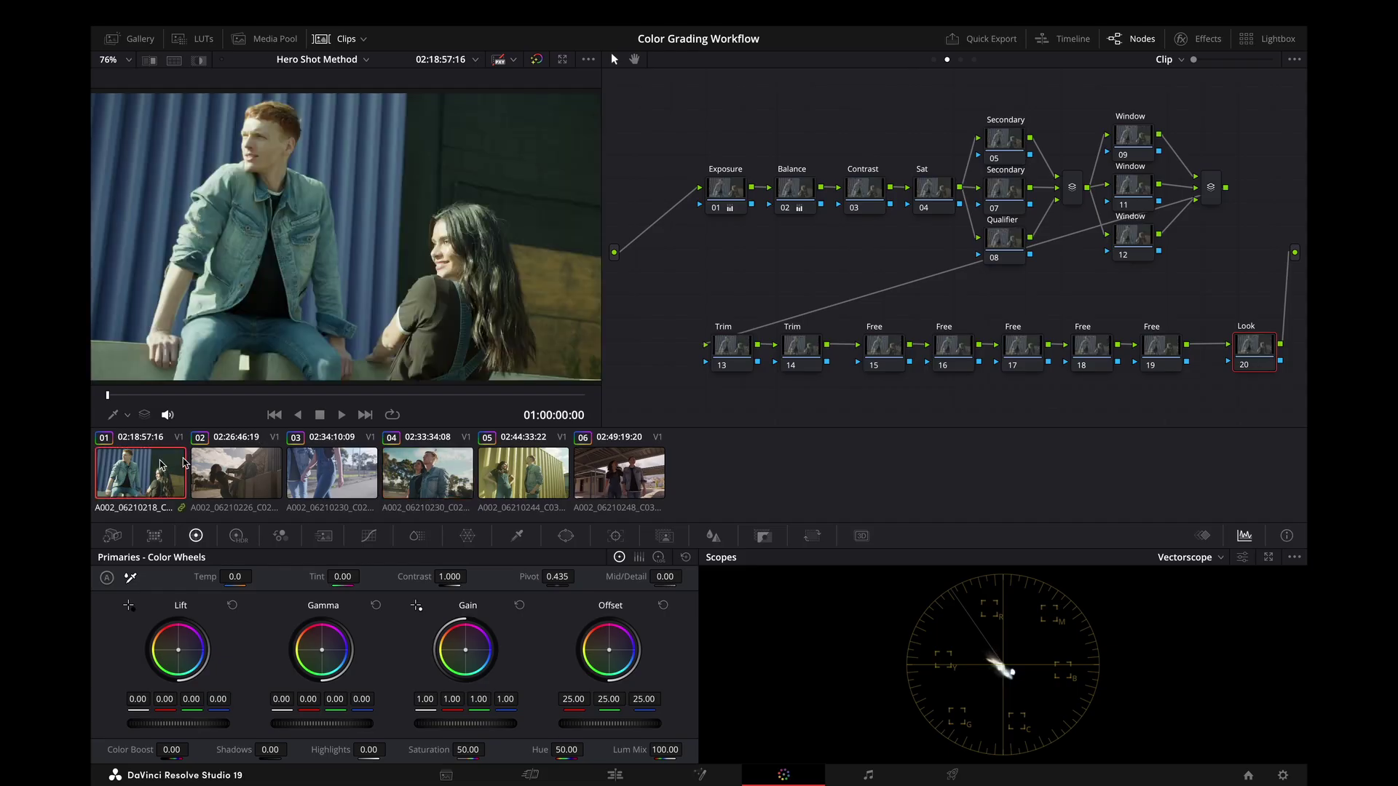
{"action": "left_click", "coordinate": [243, 474]}
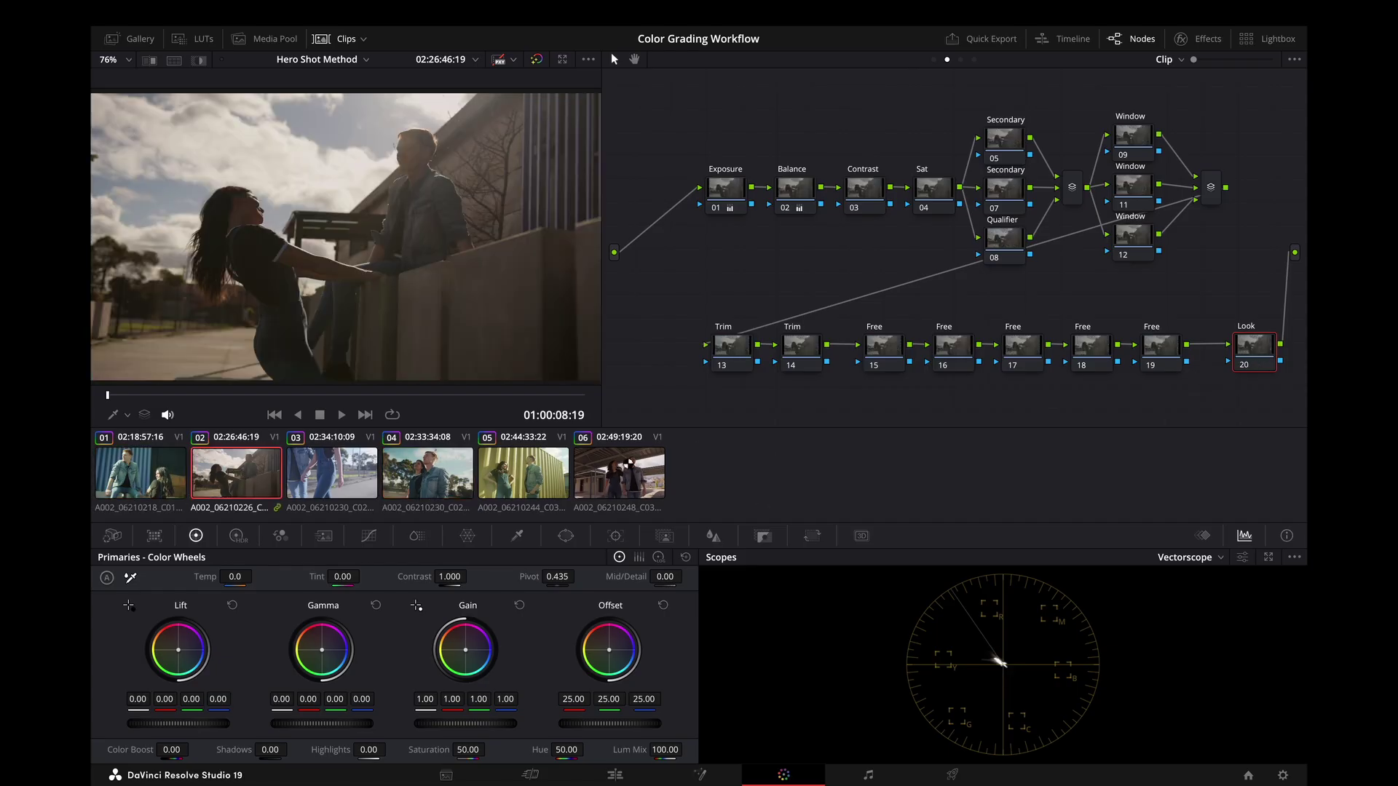
{"action": "left_click", "coordinate": [356, 486]}
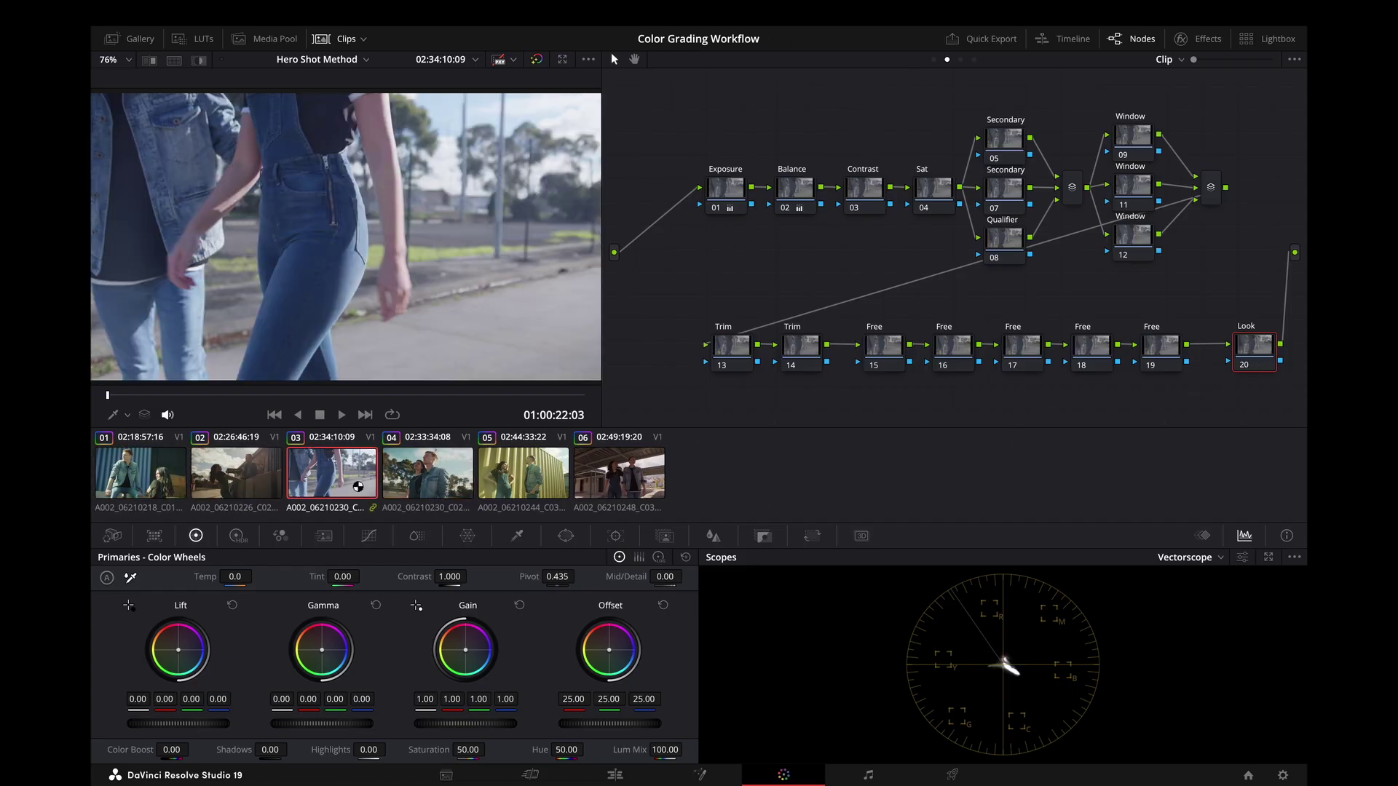
{"action": "left_click", "coordinate": [433, 488]}
{"action": "left_click", "coordinate": [517, 480]}
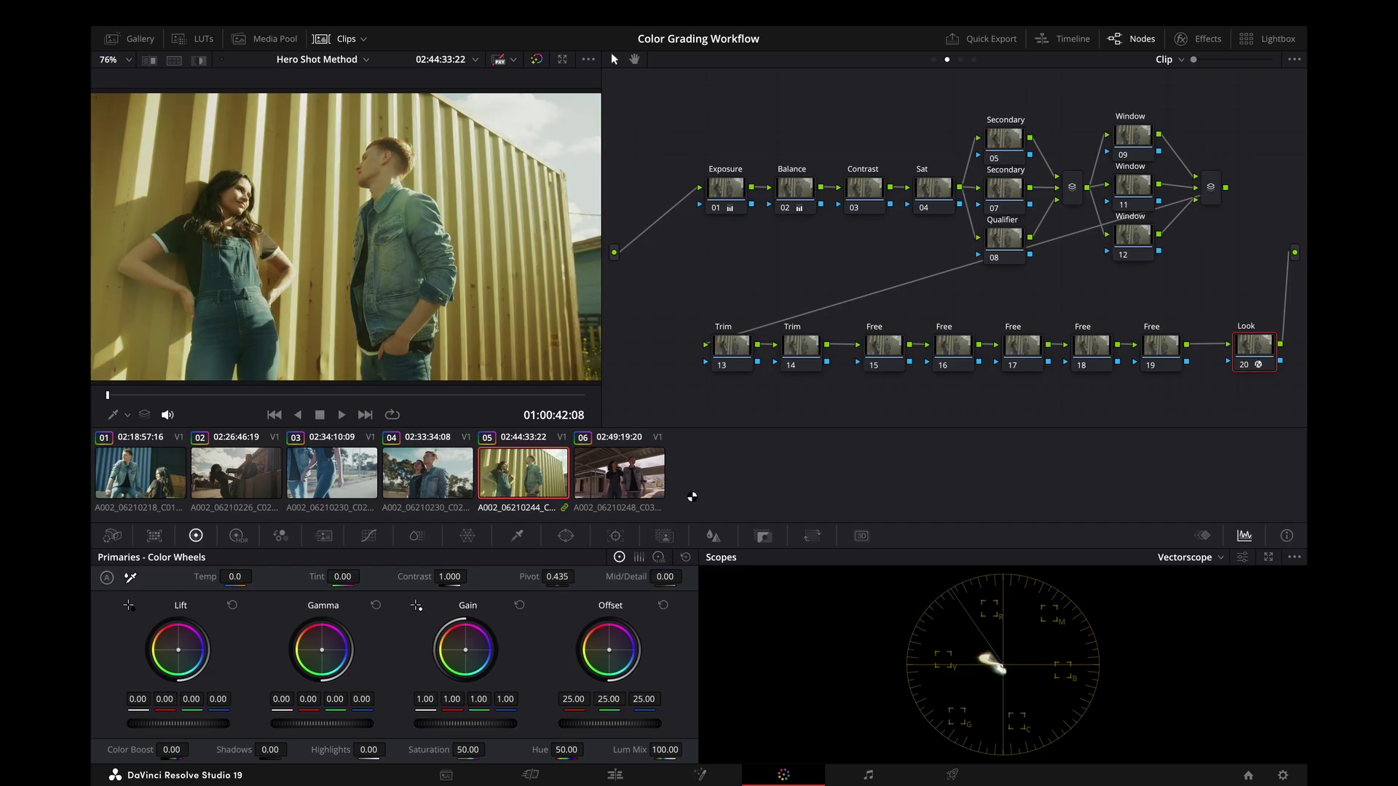
{"action": "left_click", "coordinate": [654, 488]}
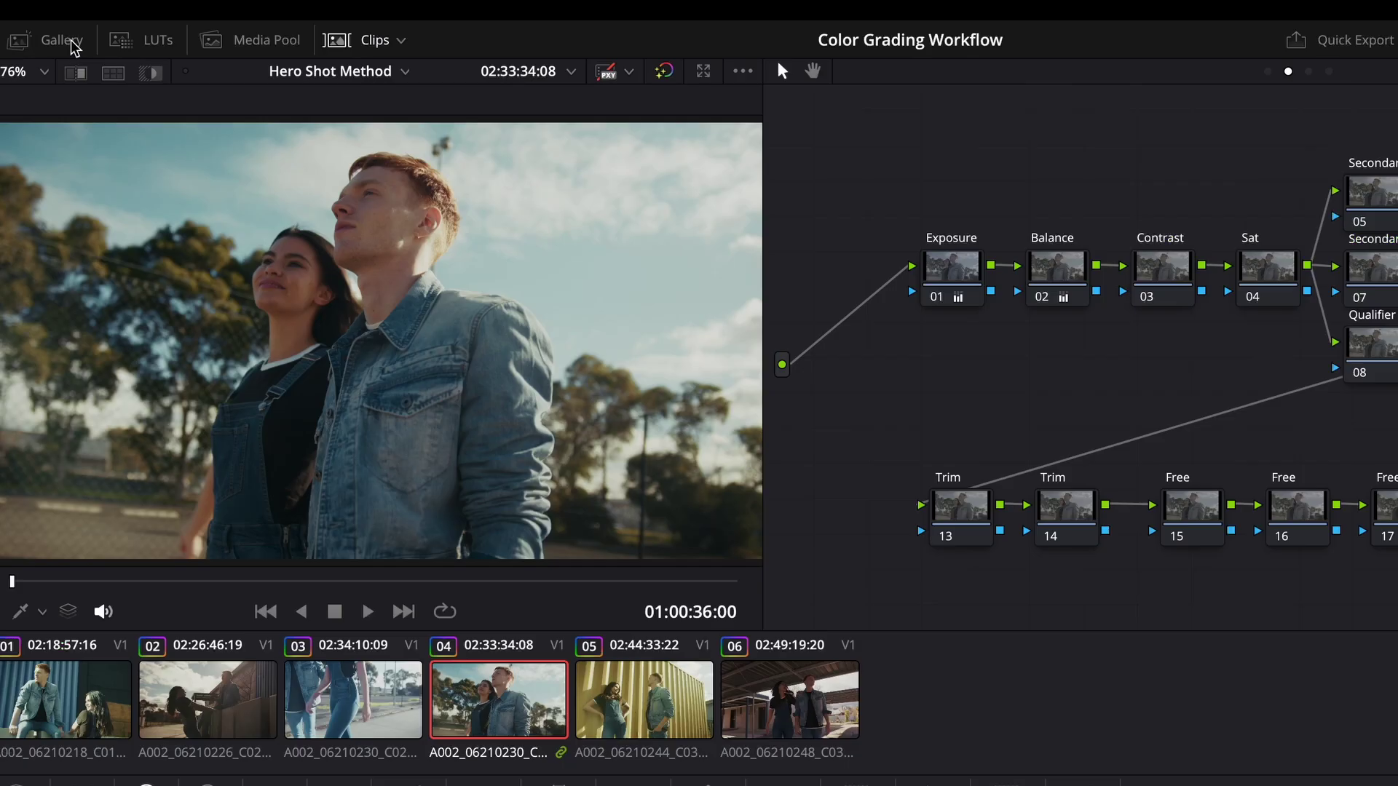
- Play the clip 04 still from the gallery as a reference wipe over clip 05 and adjust the wipe position
{"action": "left_click", "coordinate": [135, 39]}
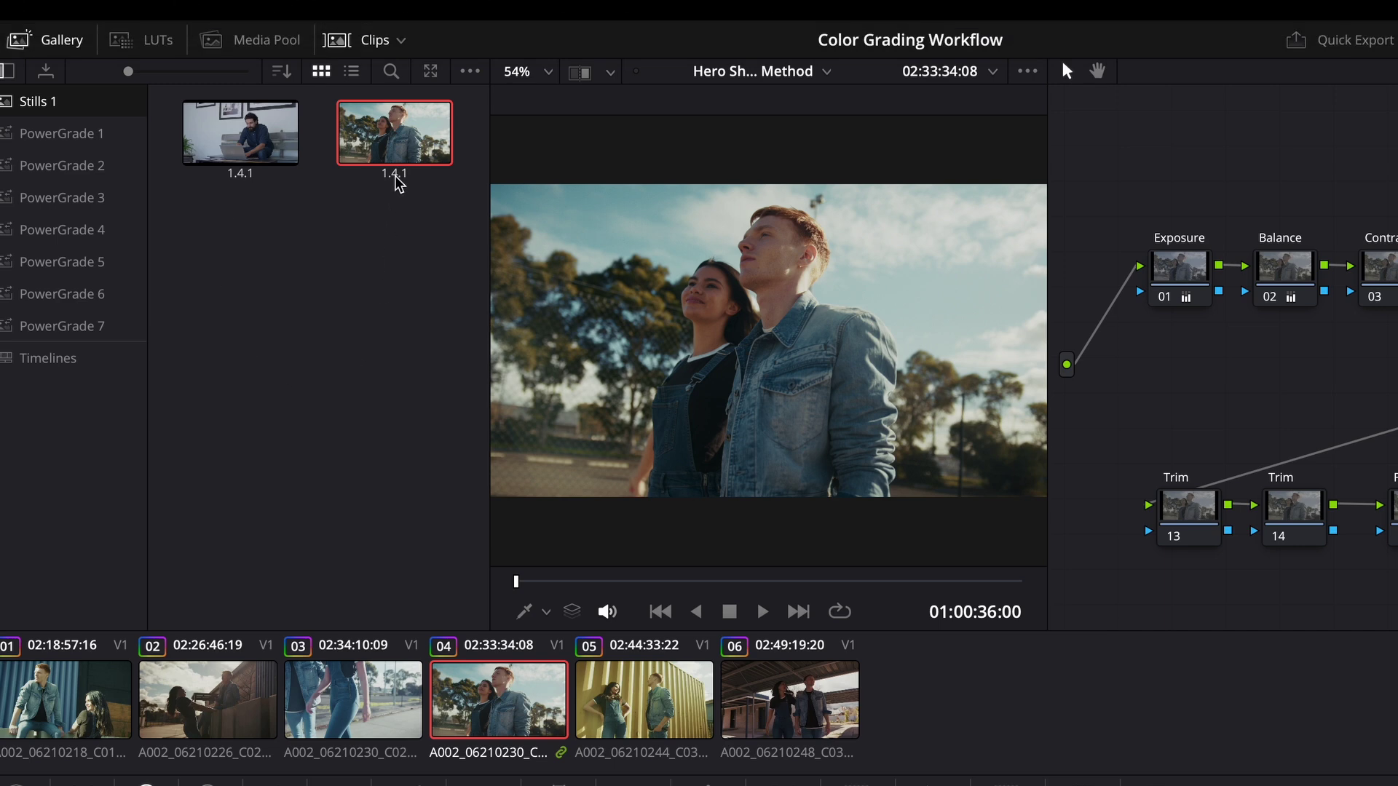
{"action": "right_click", "coordinate": [397, 135]}
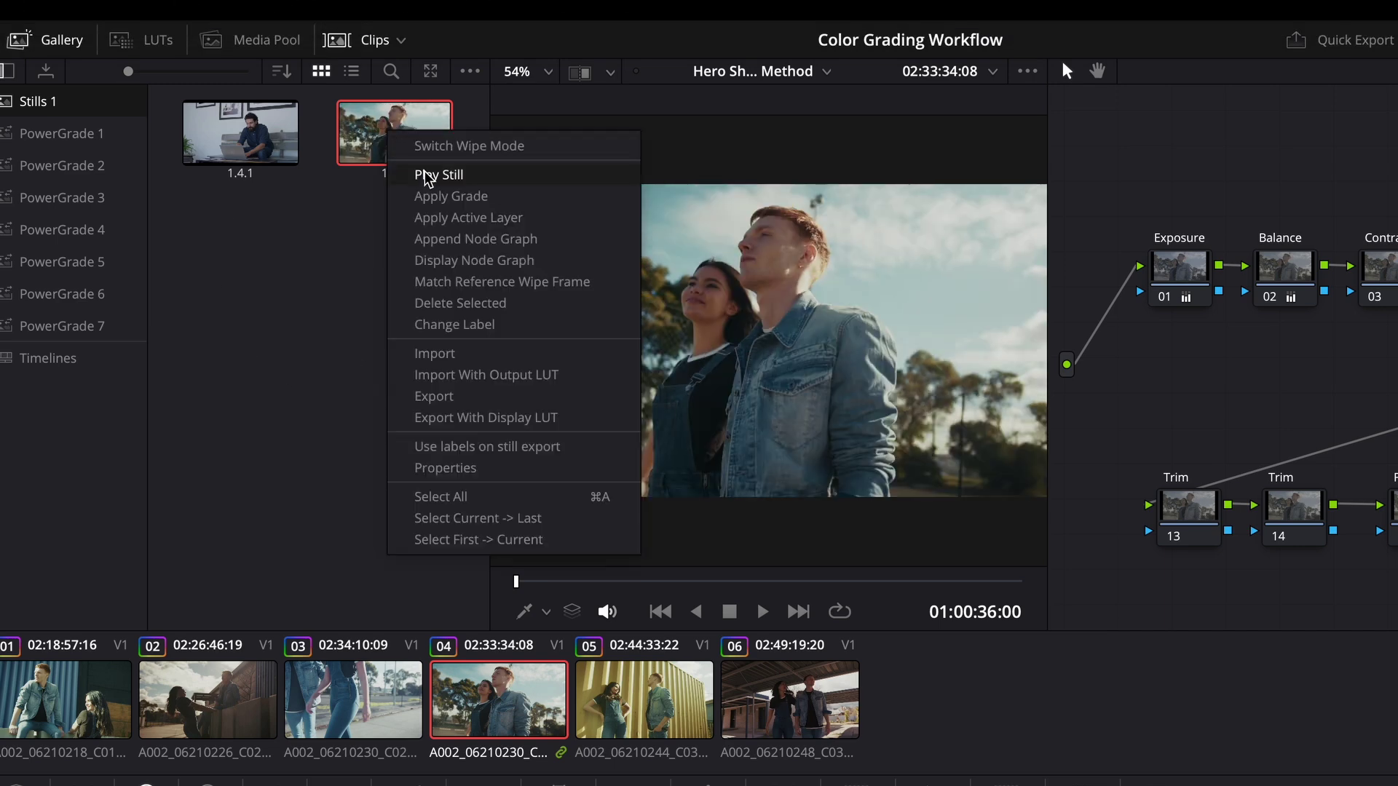
{"action": "left_click", "coordinate": [426, 176]}
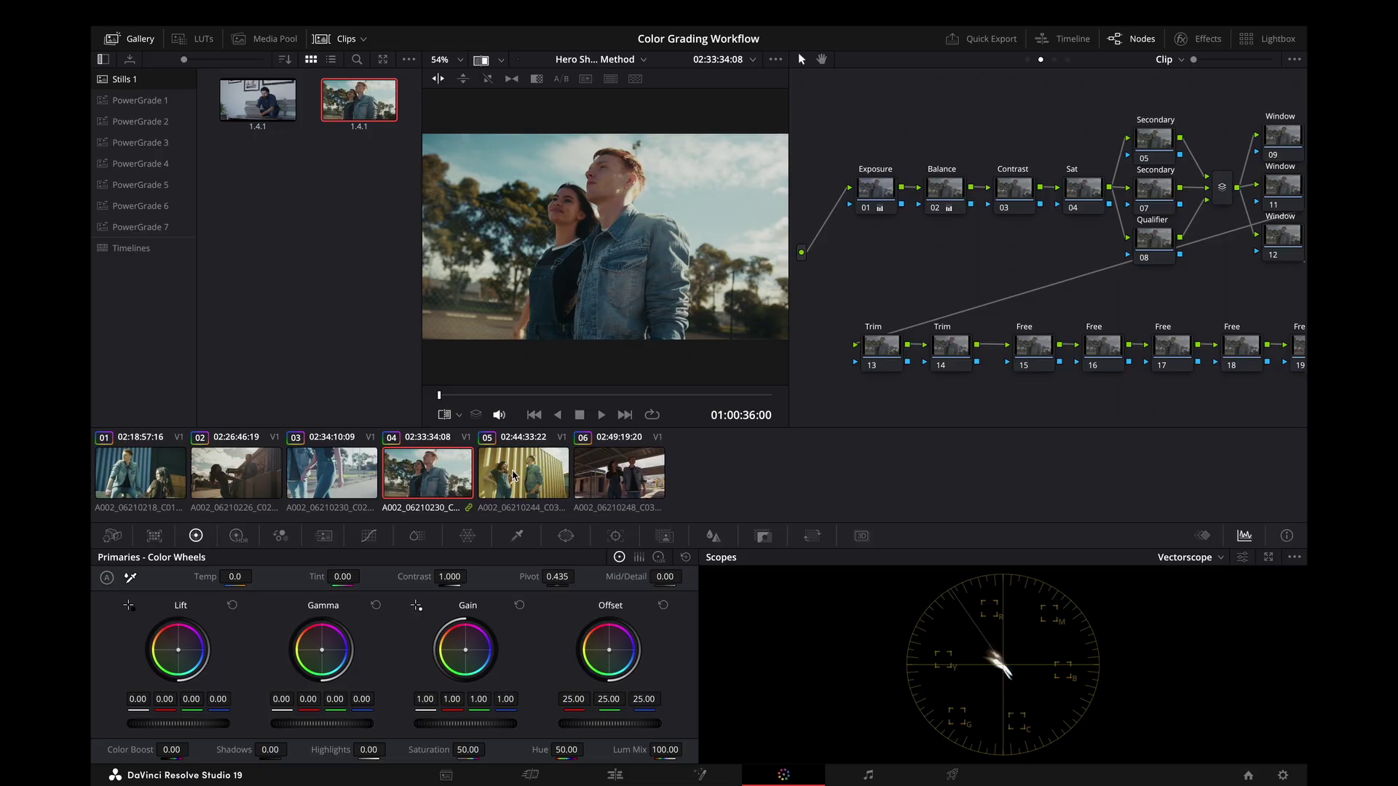
{"action": "left_click", "coordinate": [631, 708]}
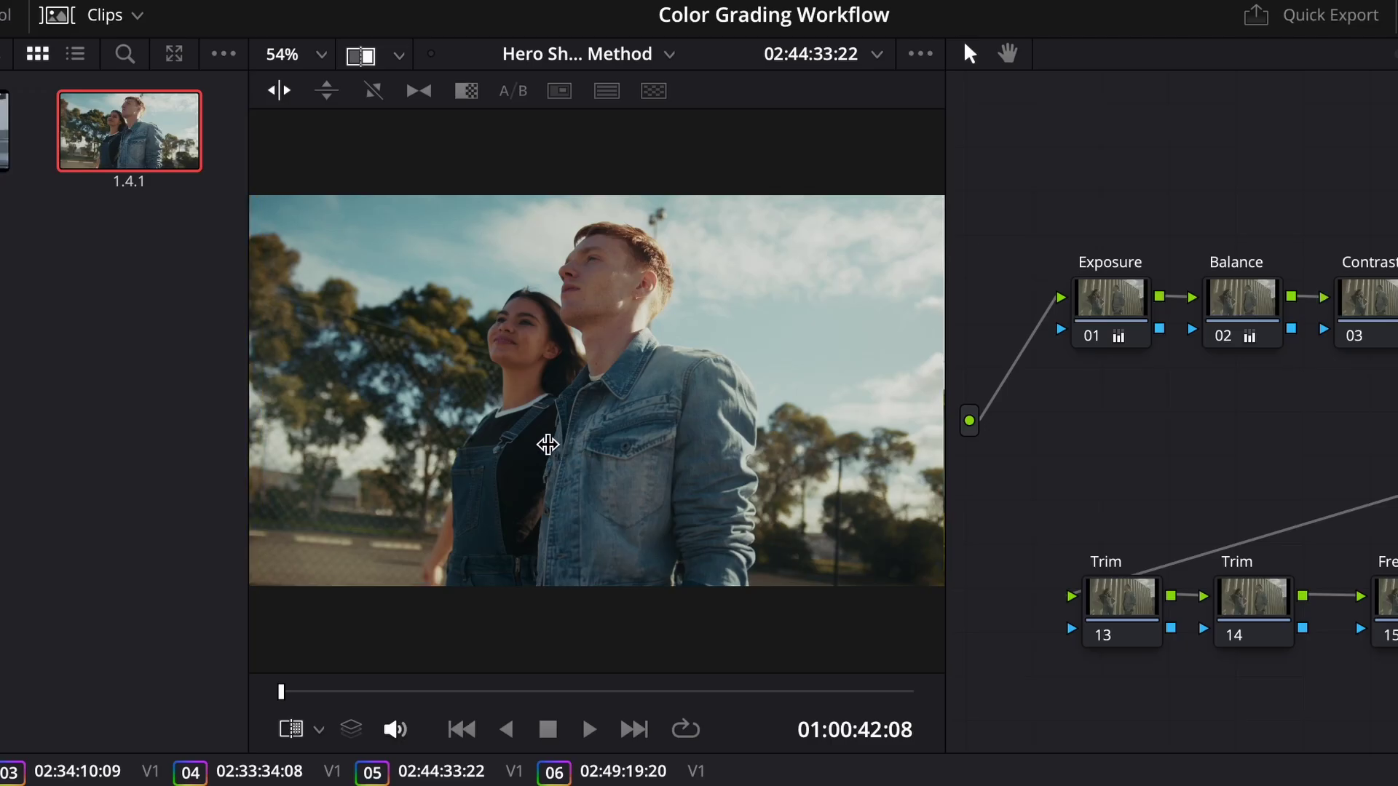
{"action": "left_click_drag", "start_coordinate": [548, 444], "coordinate": [549, 490]}
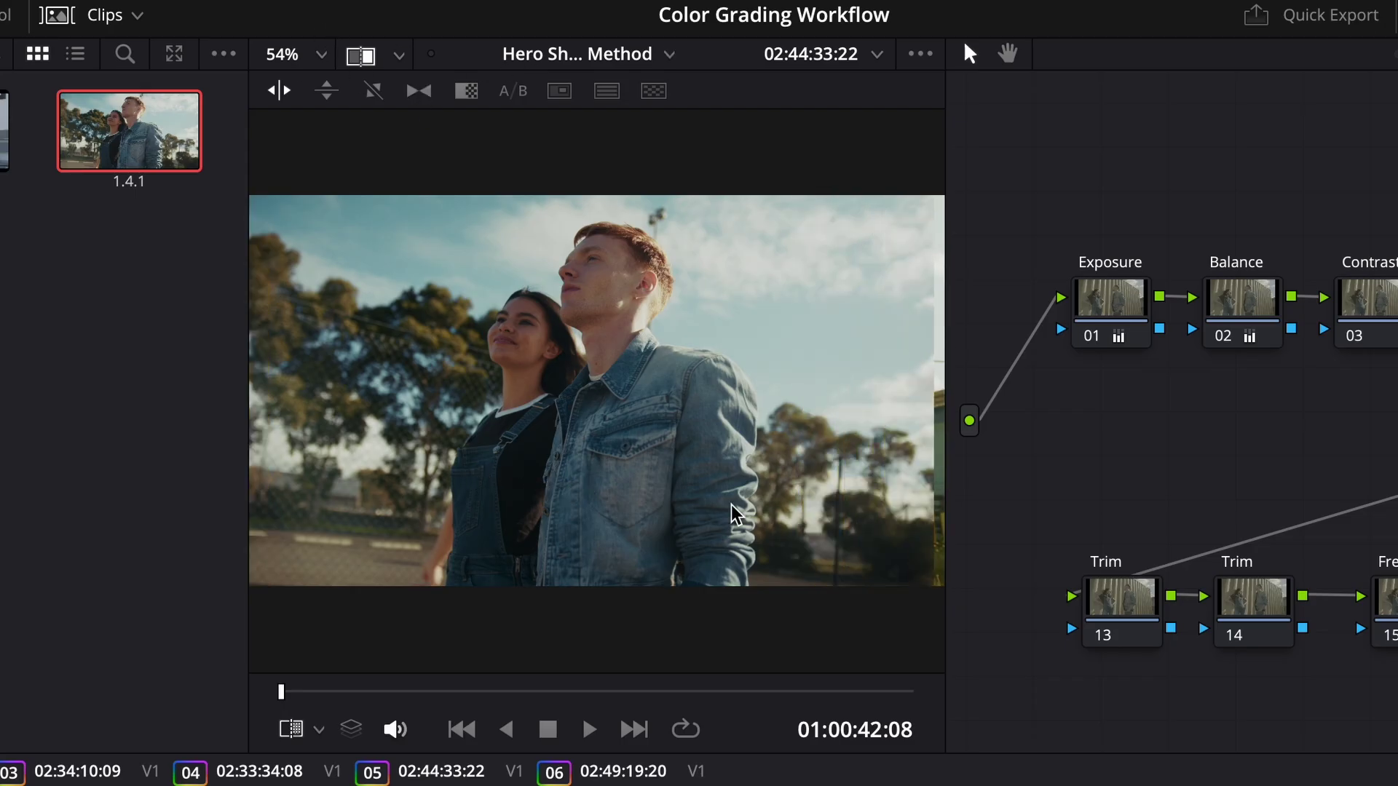
- Toggle the image wipe off and on to compare clip 05 with the hero still
{"action": "left_click", "coordinate": [359, 56]}
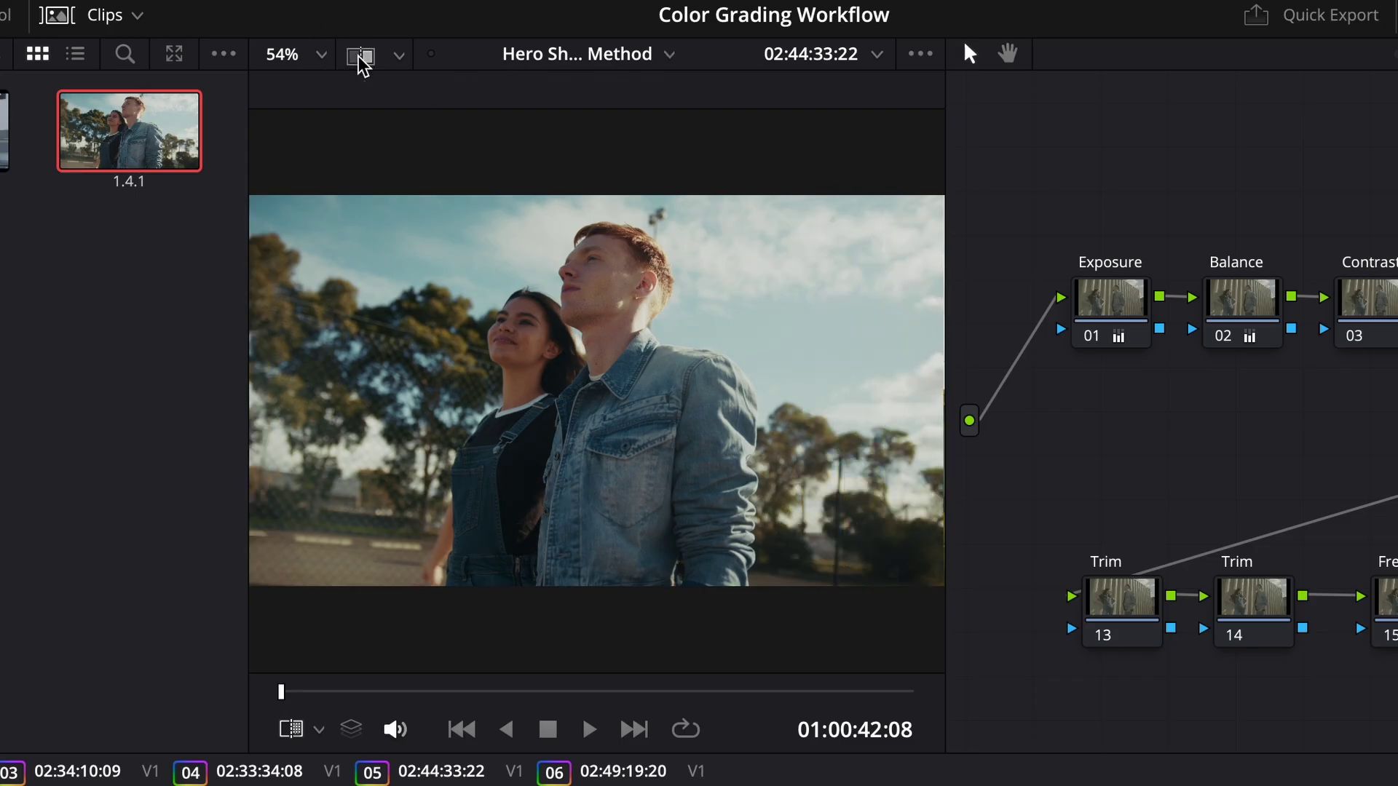
{"action": "left_click", "coordinate": [359, 58]}
{"action": "left_click", "coordinate": [359, 58]}
{"action": "left_click", "coordinate": [359, 58]}
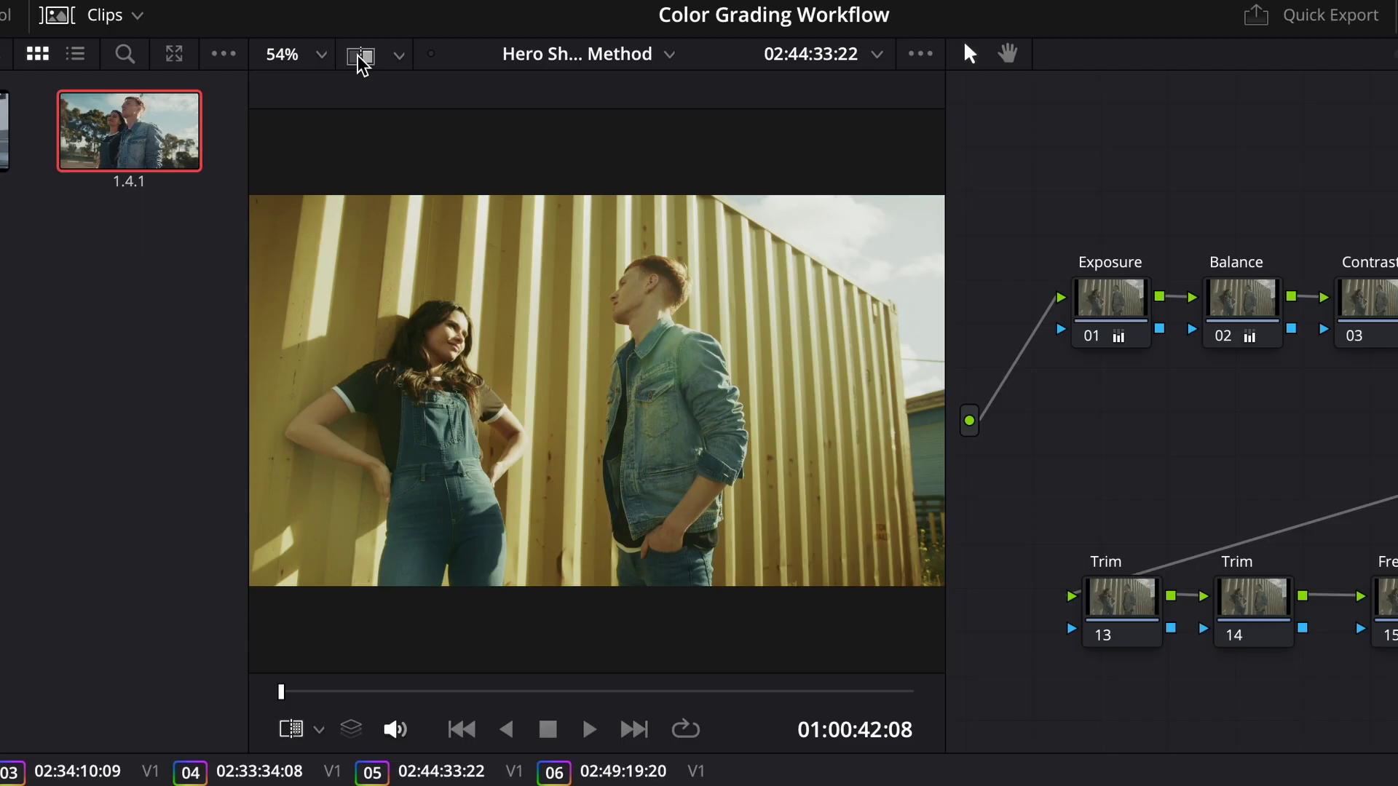
{"action": "left_click", "coordinate": [358, 58]}
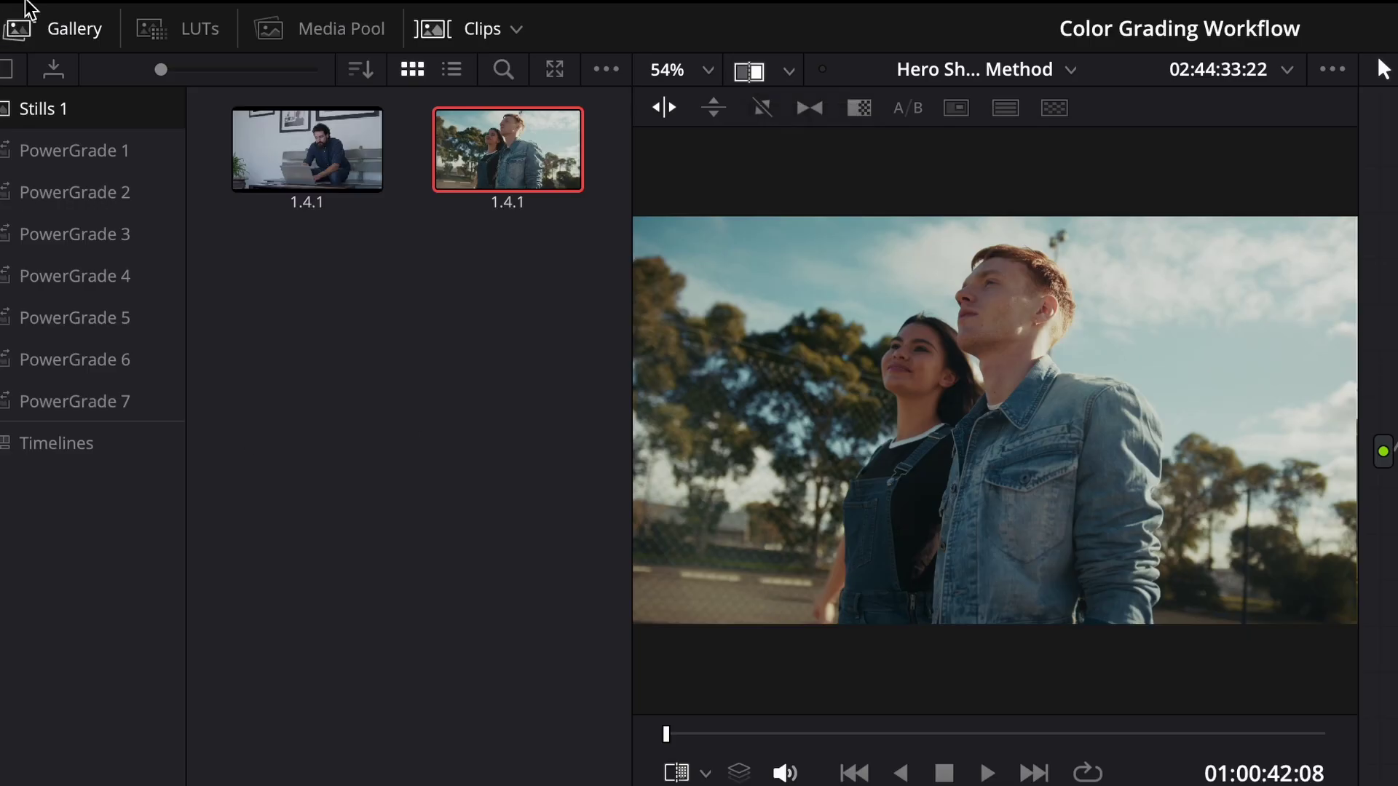
- Hide the gallery and show clips 04 and 05 side by side in the viewer using the Selected Clips split screen
{"action": "left_click", "coordinate": [56, 36]}
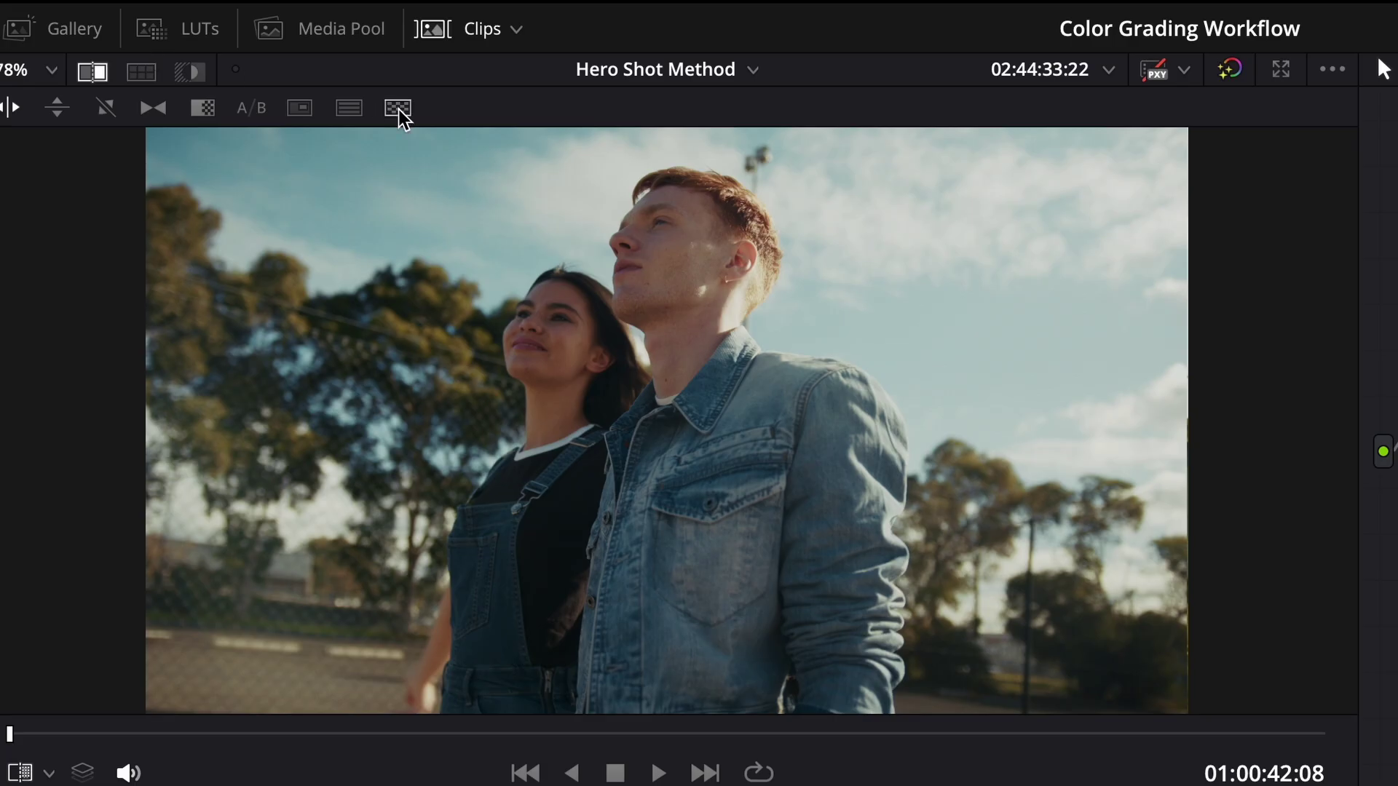
{"action": "left_click", "coordinate": [143, 74]}
{"action": "left_click", "coordinate": [121, 107]}
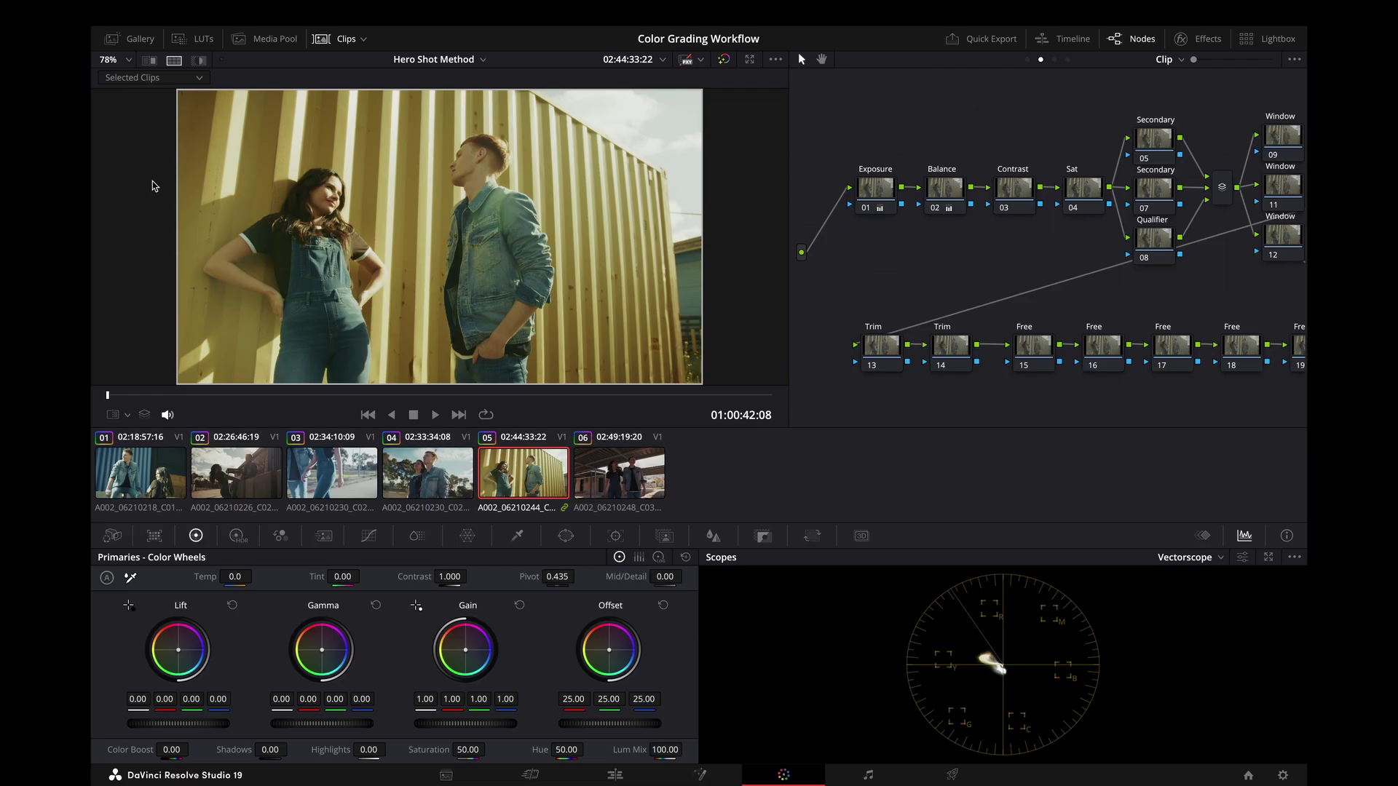
{"action": "left_click", "coordinate": [434, 480], "text": "ctrl"}
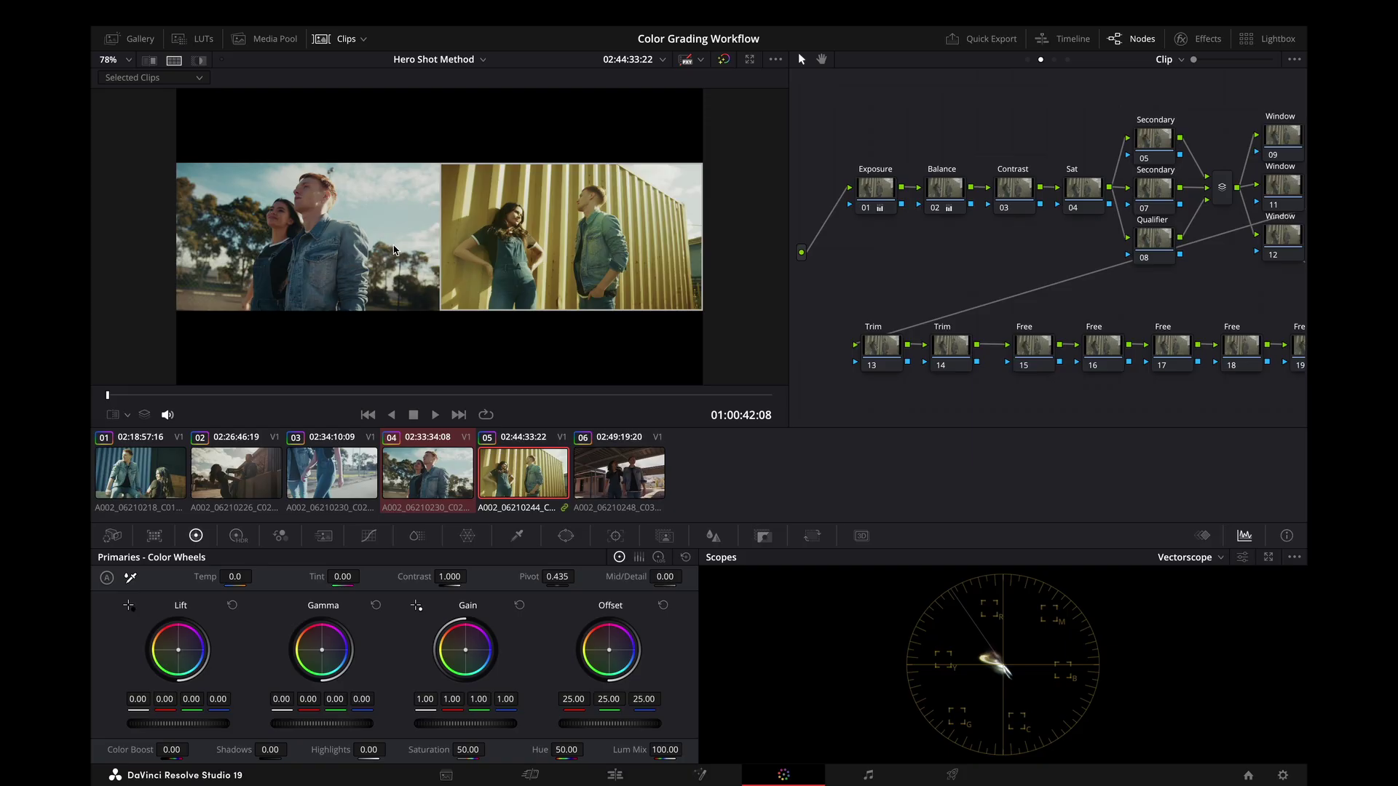
- Lower the Gain of clip 05's Exposure node to 0.68 and save the project with the Balance node selected
{"action": "left_click", "coordinate": [885, 196]}
{"action": "left_click_drag", "start_coordinate": [466, 723], "coordinate": [436, 728]}
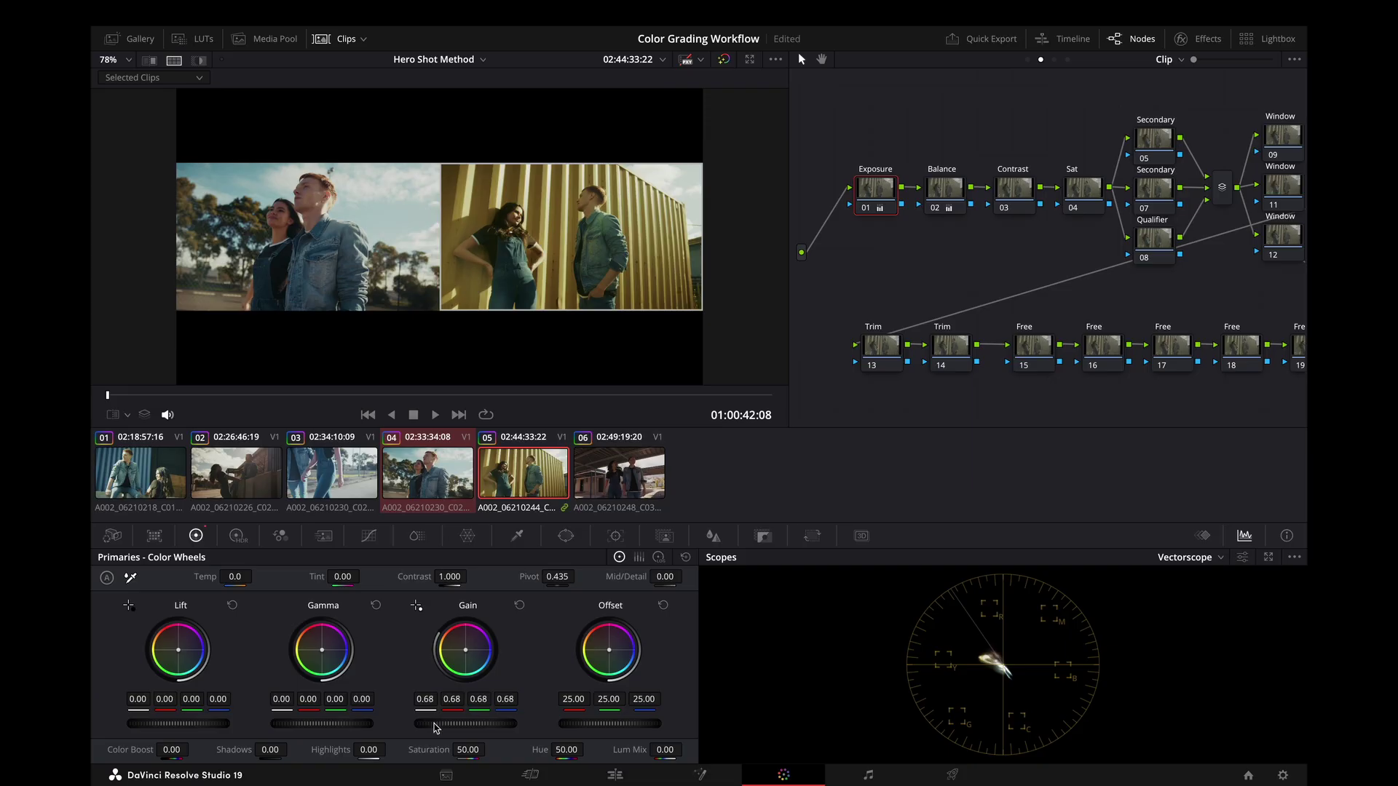
{"action": "left_click", "coordinate": [955, 193]}
{"action": "key", "text": "ctrl+s"}
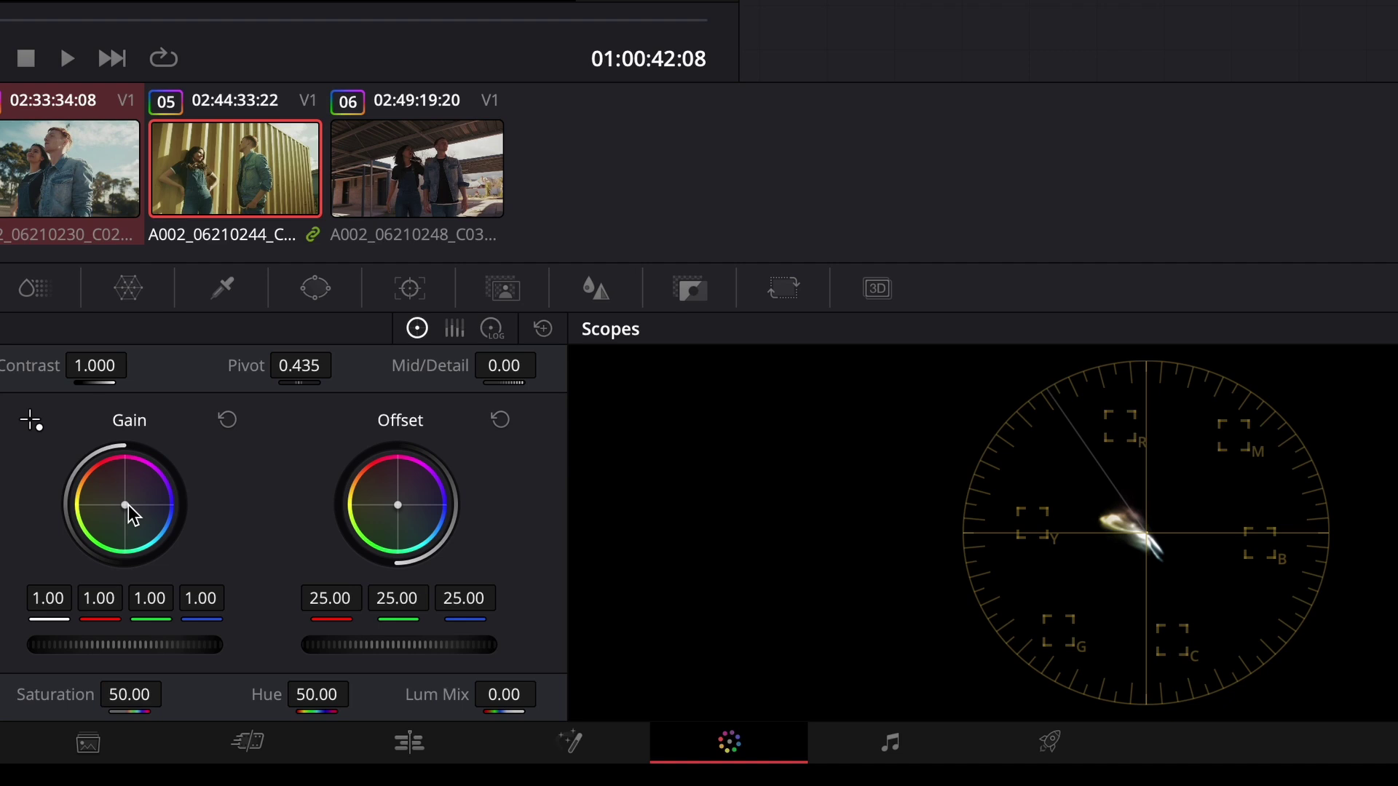
- Shift the Gain color balance of clip 05's Balance node toward magenta-blue to neutralise the yellow-green cast, fine-tuning the channel values
{"action": "left_click_drag", "start_coordinate": [128, 504], "coordinate": [143, 496]}
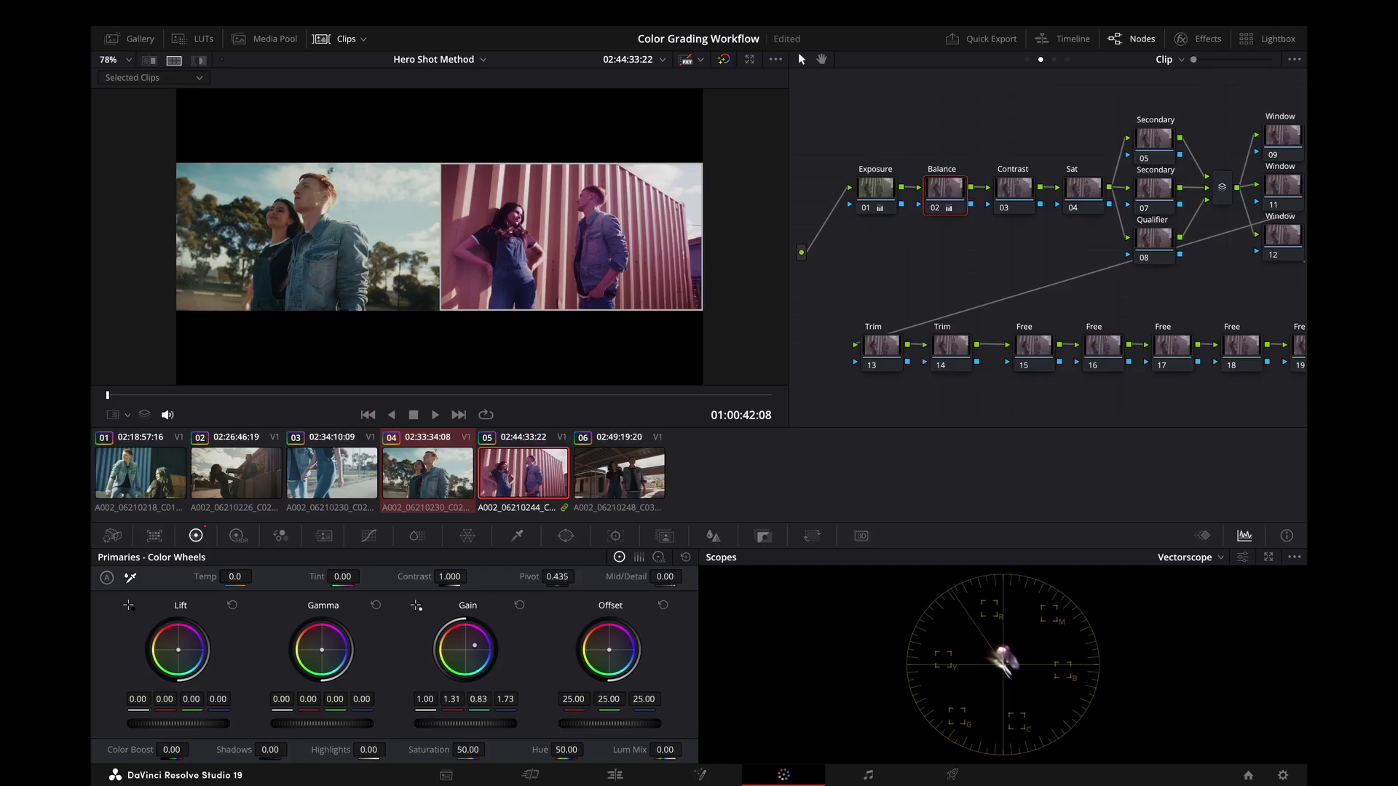
{"action": "left_click_drag", "start_coordinate": [475, 645], "coordinate": [469, 648]}
{"action": "left_click_drag", "start_coordinate": [469, 648], "coordinate": [469, 649]}
{"action": "left_click_drag", "start_coordinate": [486, 703], "coordinate": [487, 702]}
- Show hero clip 04 beside clip 06 in the split screen and make clip 06 the active clip
{"action": "left_click", "coordinate": [439, 486]}
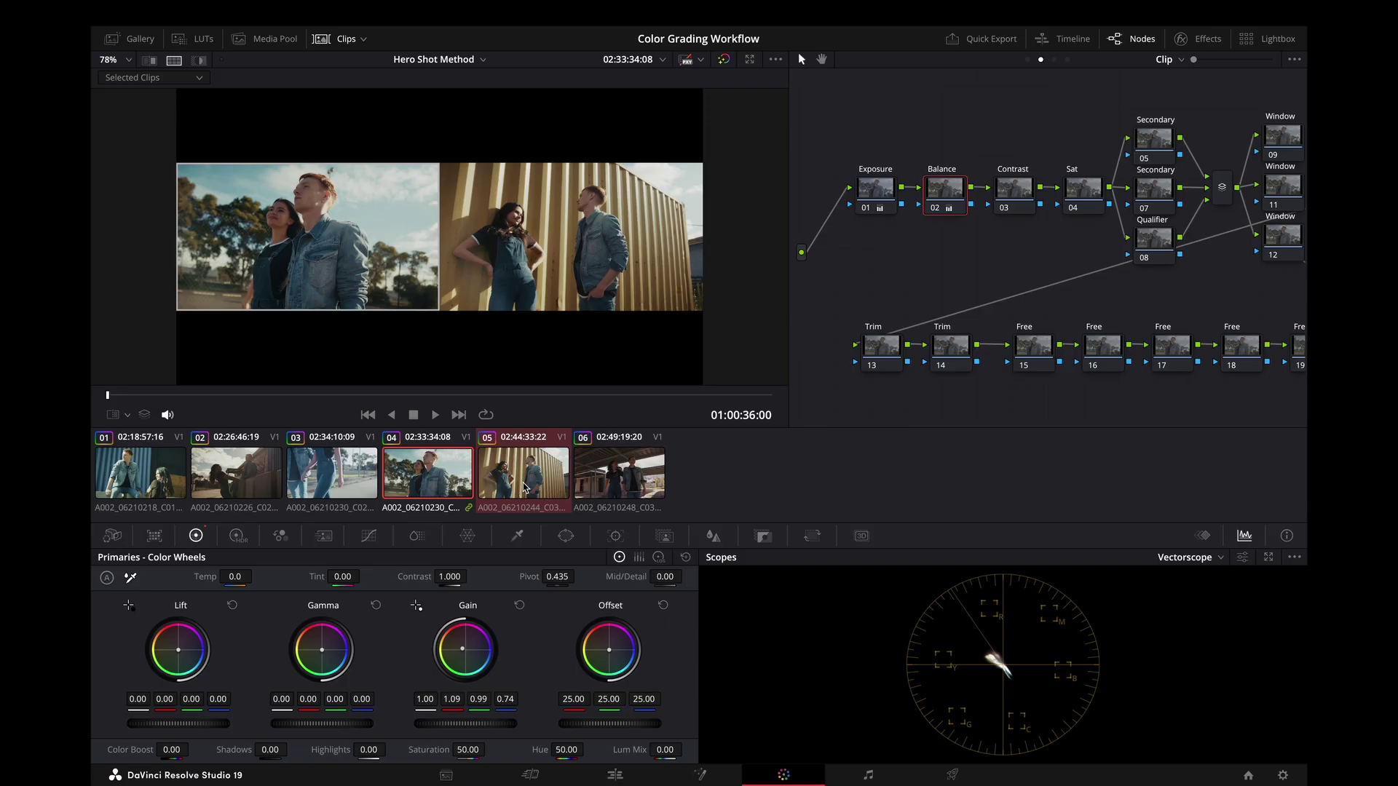
{"action": "left_click", "coordinate": [525, 486], "text": "ctrl"}
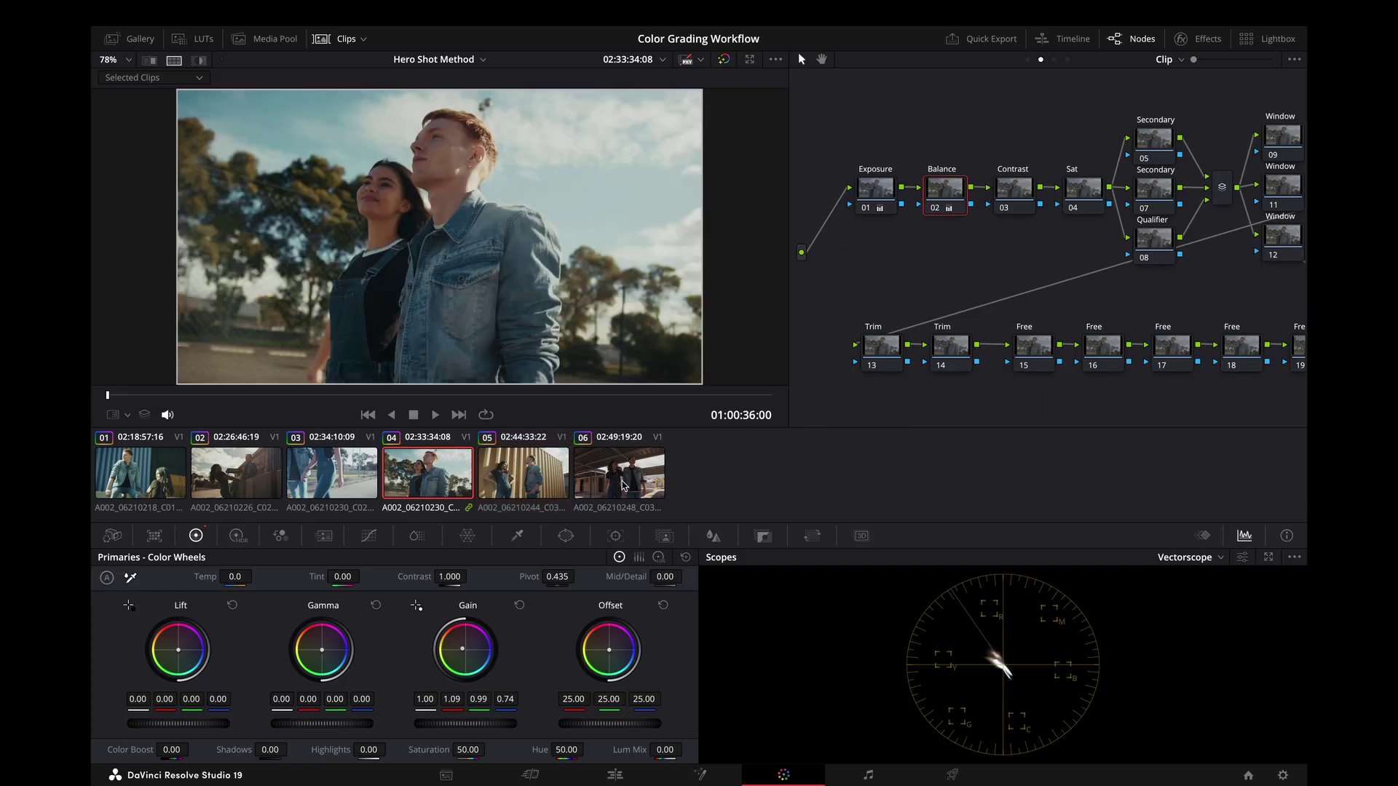
{"action": "left_click", "coordinate": [622, 486], "text": "ctrl"}
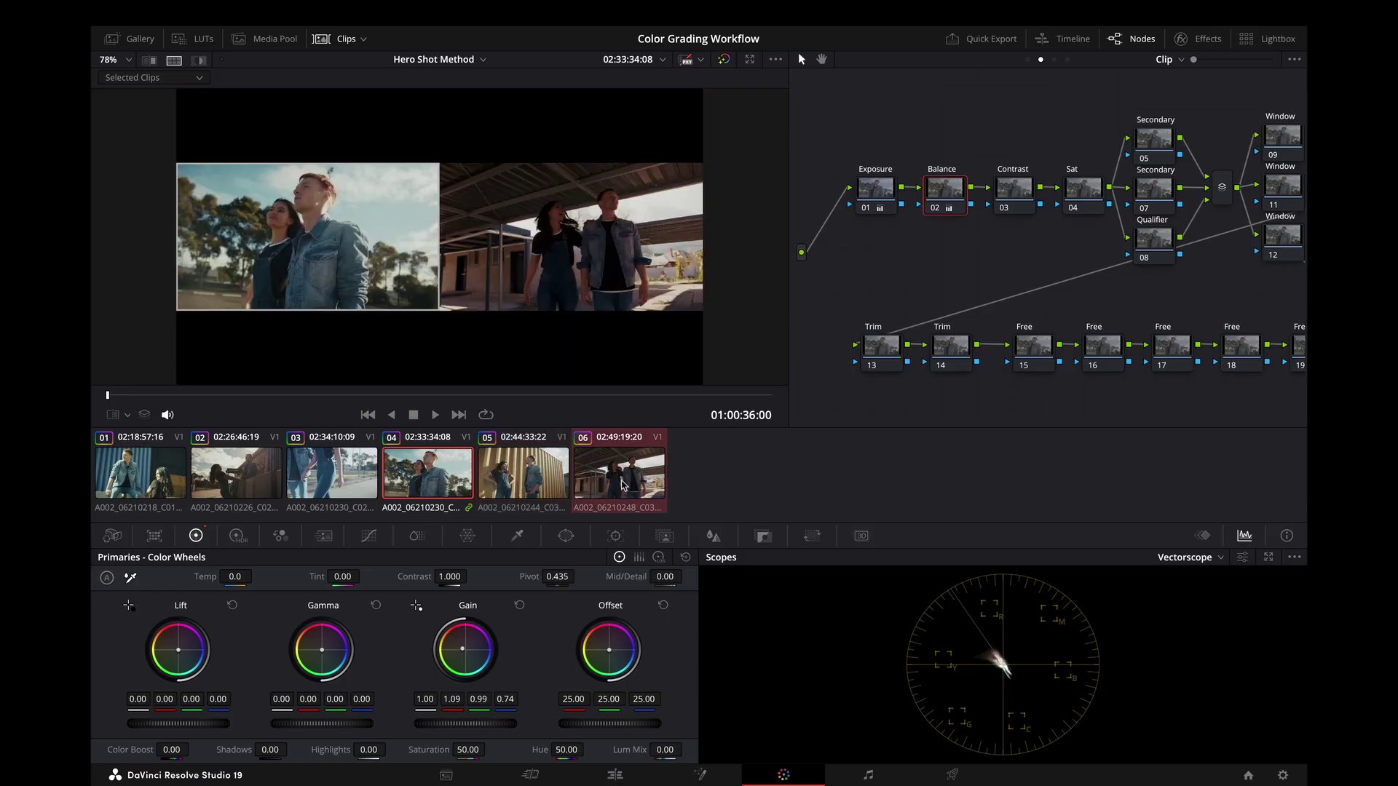
{"action": "left_click", "coordinate": [620, 289]}
- Raise clip 06's Exposure node Gain to about 2.26 and set its Balance node Gain to red 0.86, green 1.04 and blue 1.04
{"action": "left_click", "coordinate": [889, 193]}
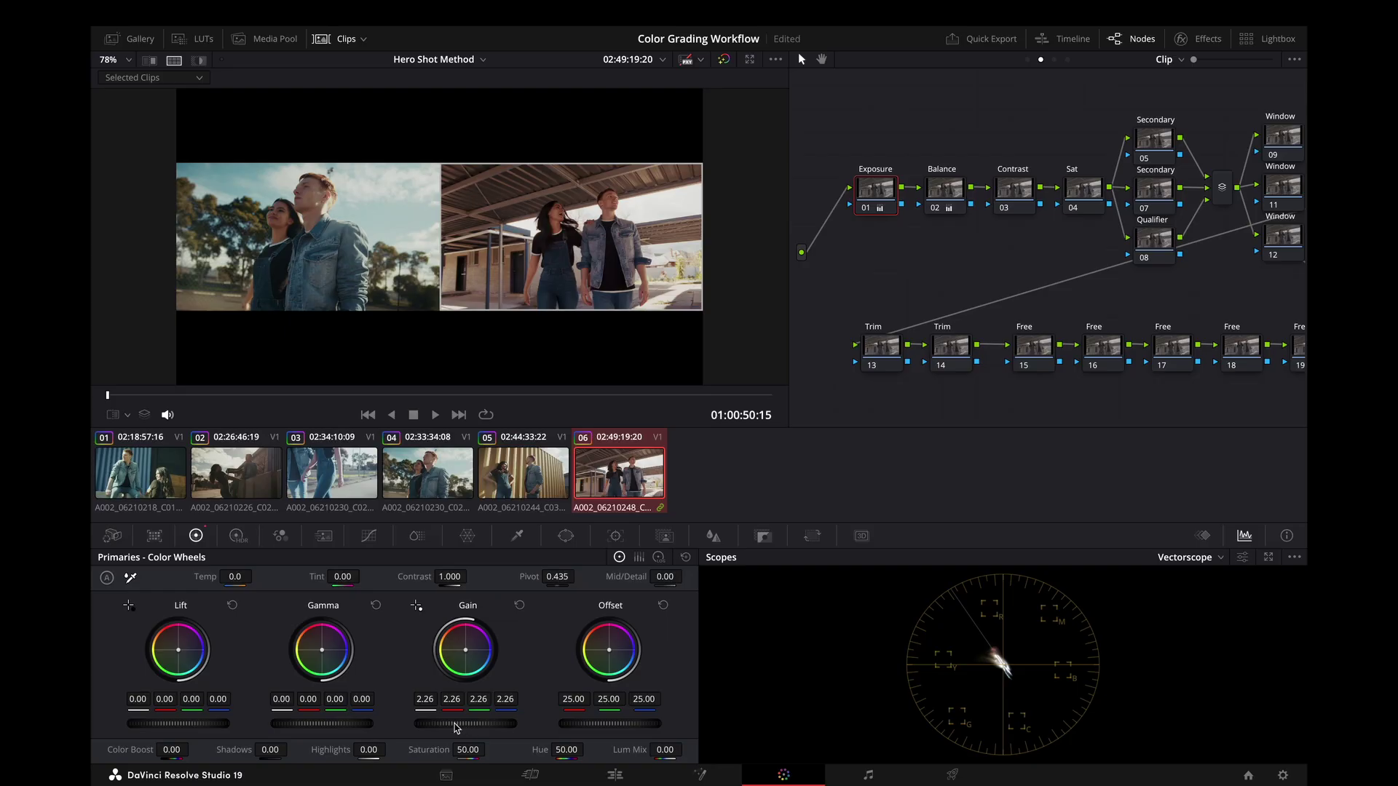
{"action": "left_click", "coordinate": [952, 201]}
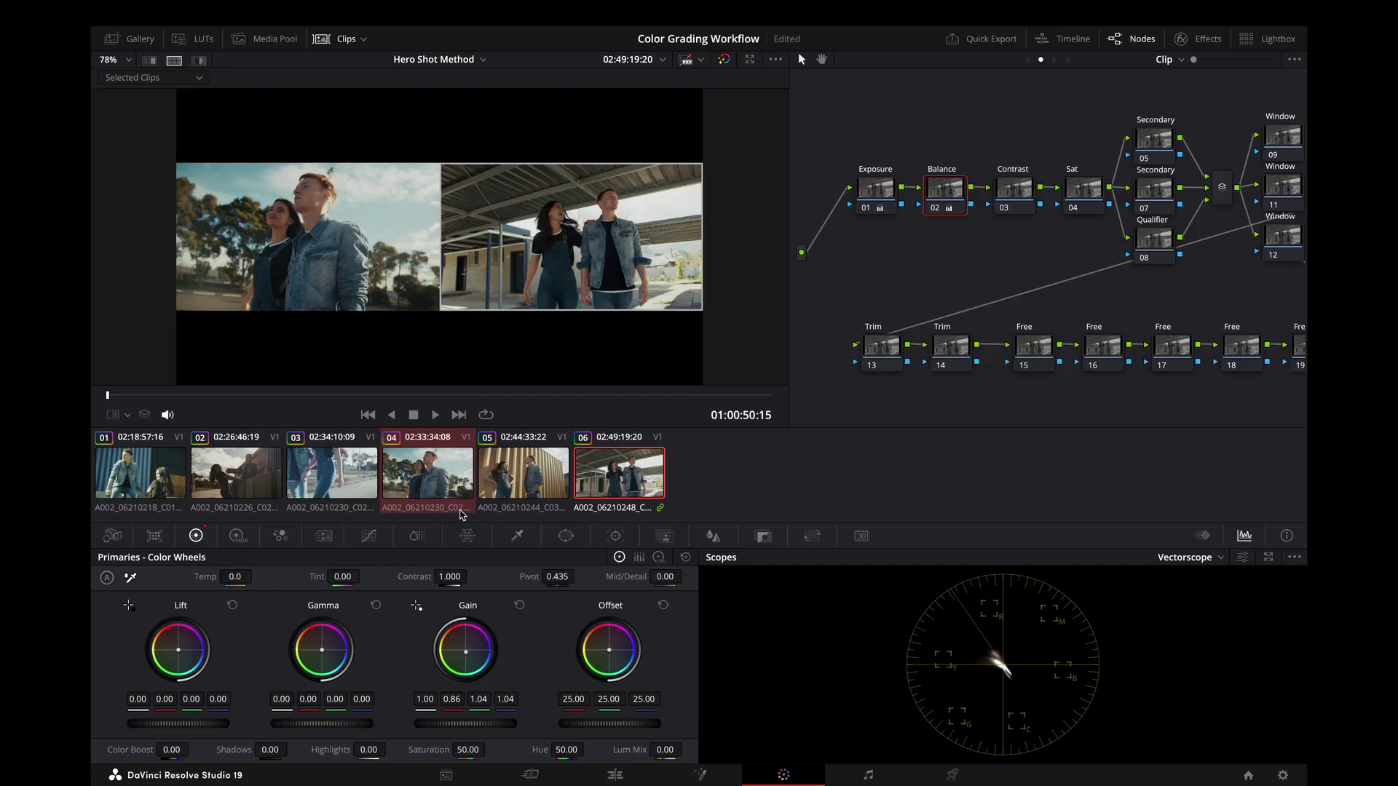
{"action": "left_click", "coordinate": [689, 763]}
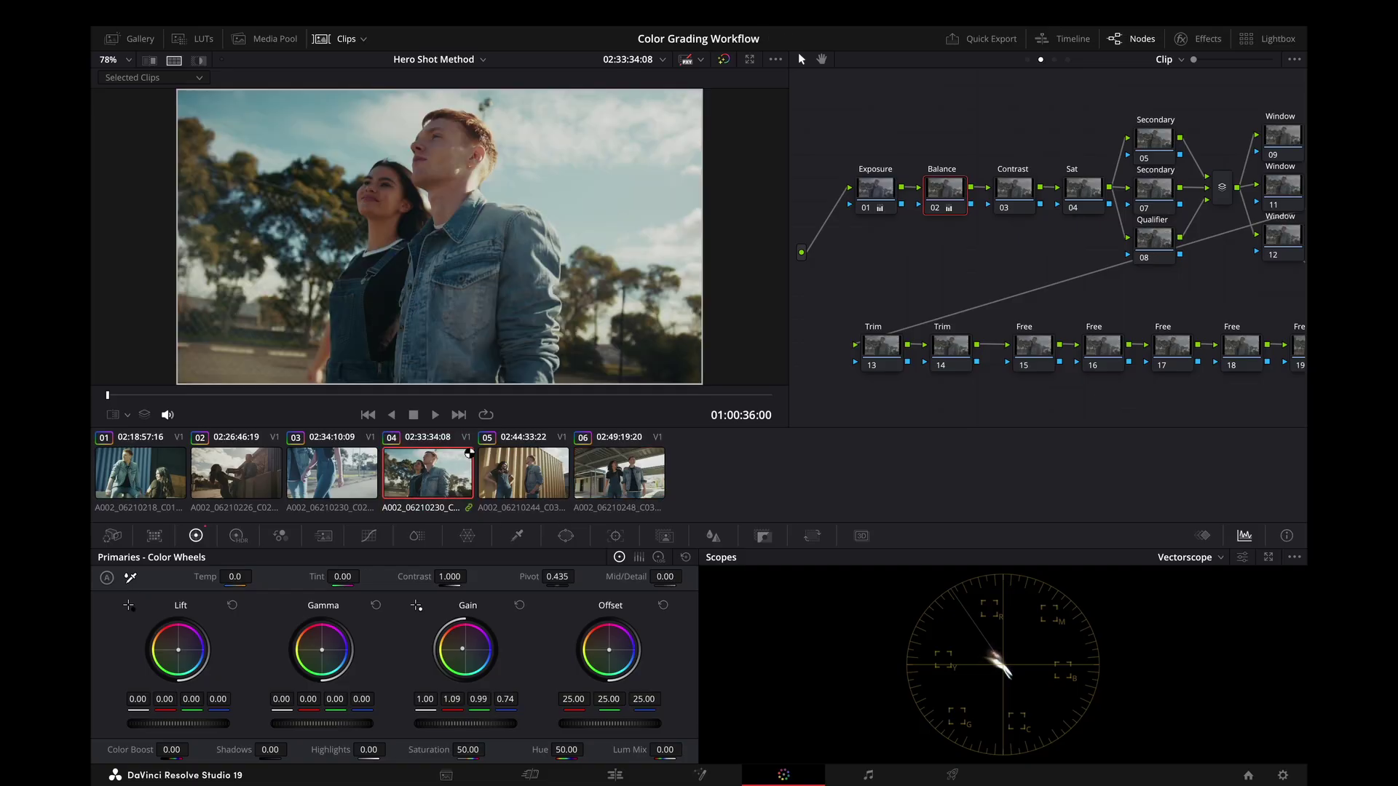
- Switch back and forth between clip 03 and hero clip 04 to compare their exposure and balance, using the Exposure node
{"action": "left_click", "coordinate": [346, 482]}
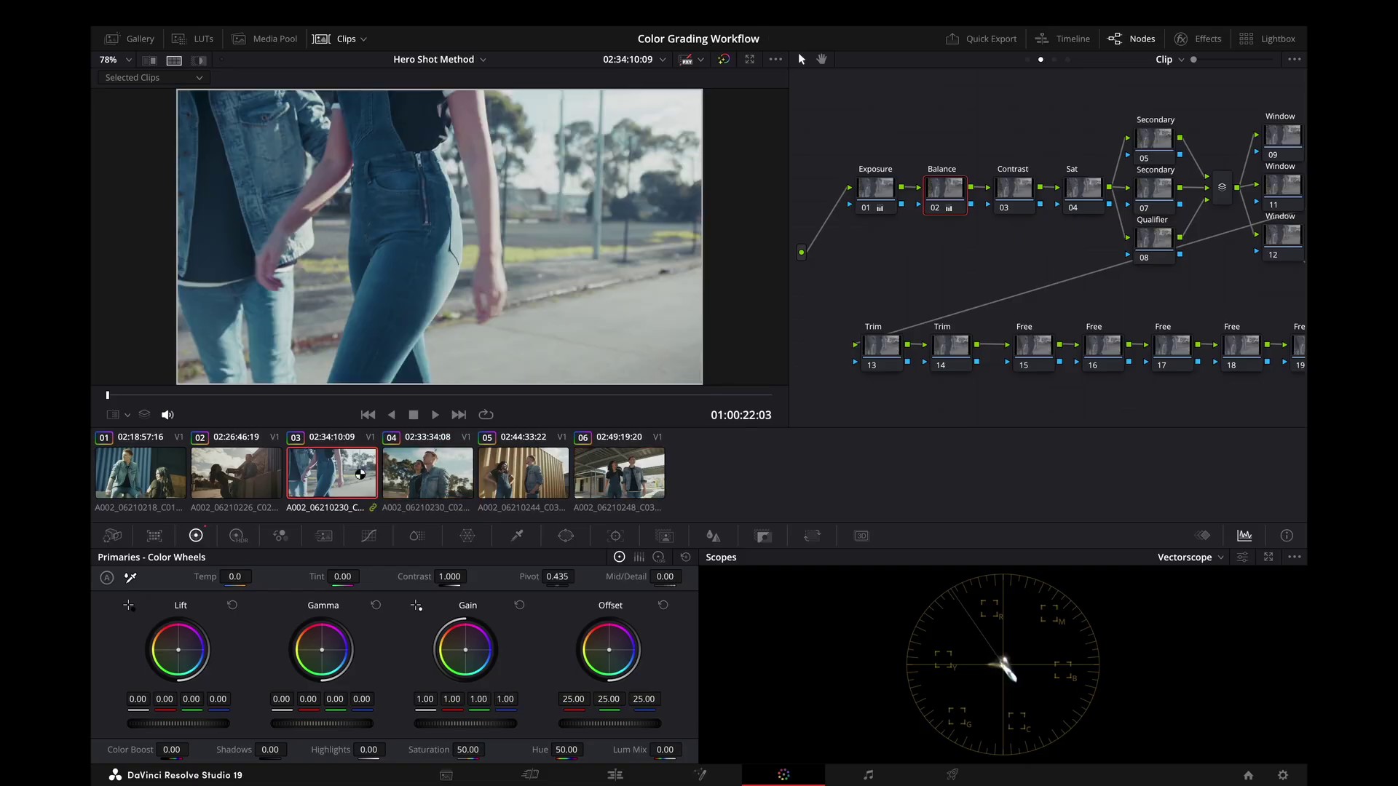
{"action": "left_click", "coordinate": [429, 475]}
{"action": "left_click", "coordinate": [356, 471]}
{"action": "left_click", "coordinate": [411, 470]}
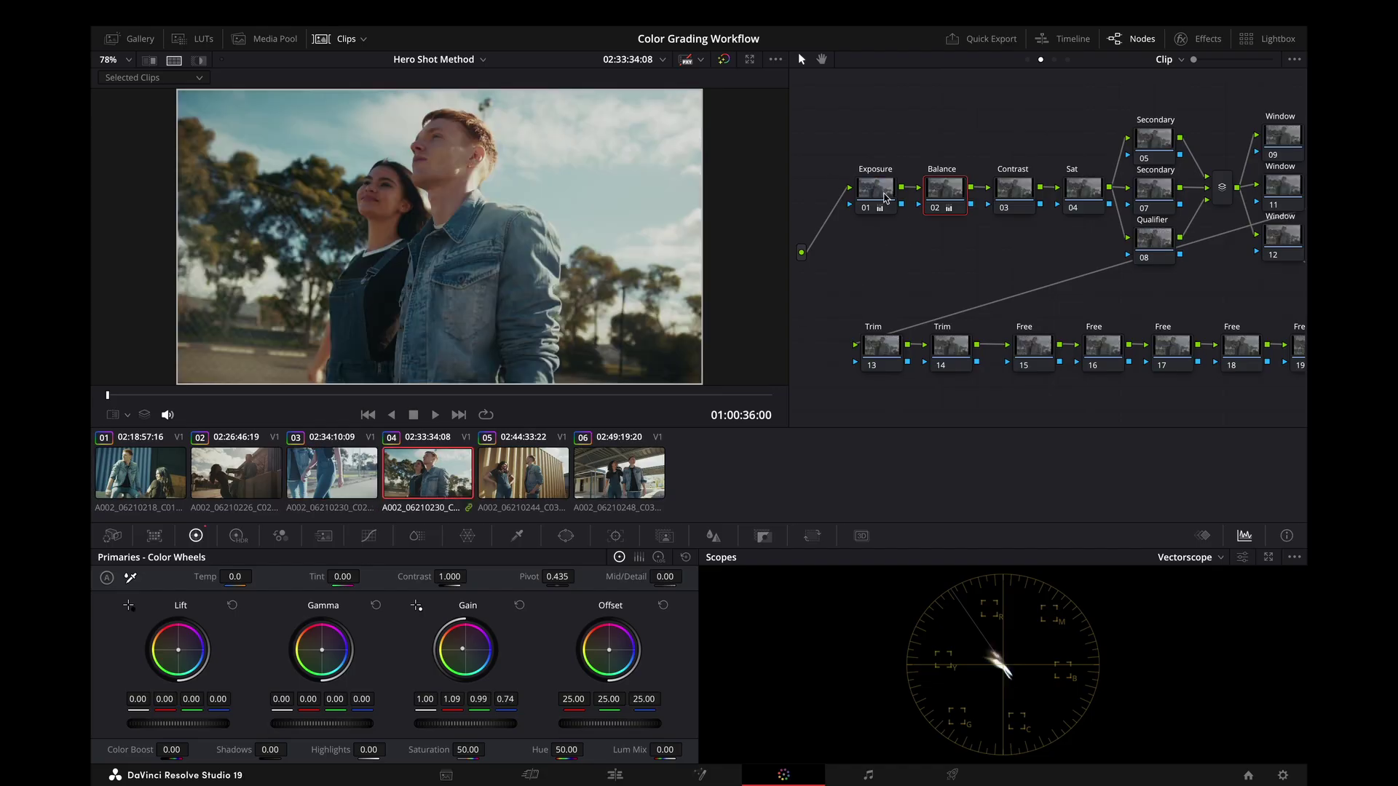
{"action": "mouse_move", "coordinate": [881, 196]}
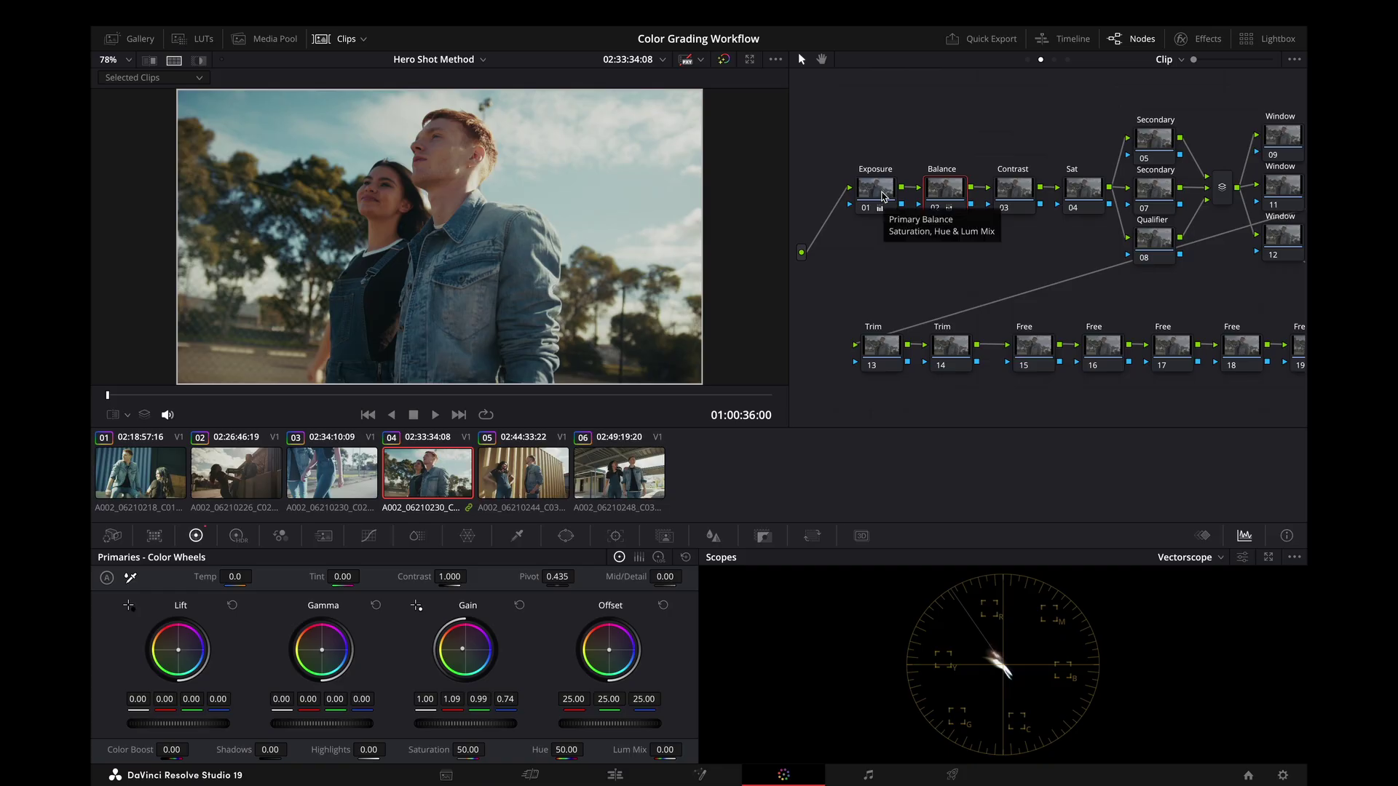
{"action": "left_click", "coordinate": [327, 487]}
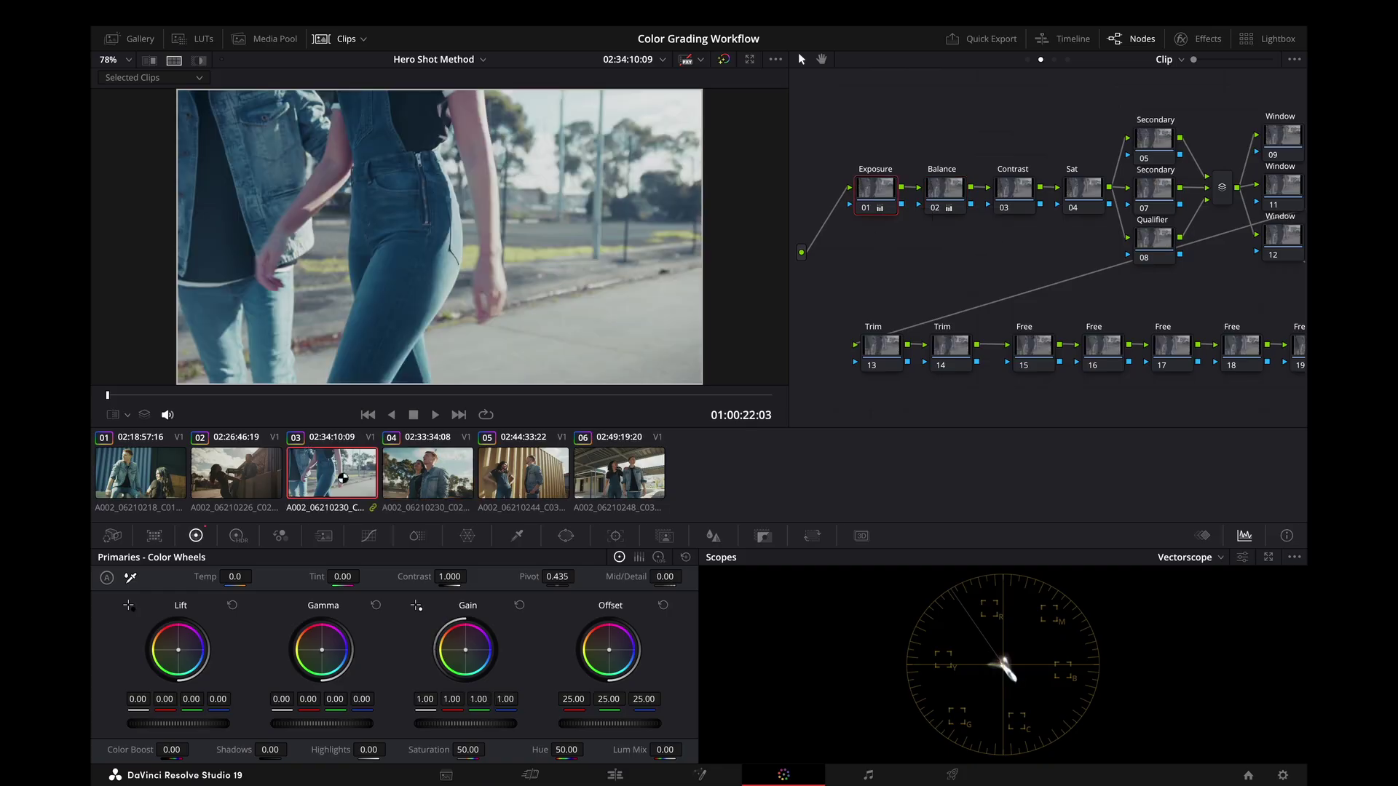
{"action": "left_click", "coordinate": [444, 479]}
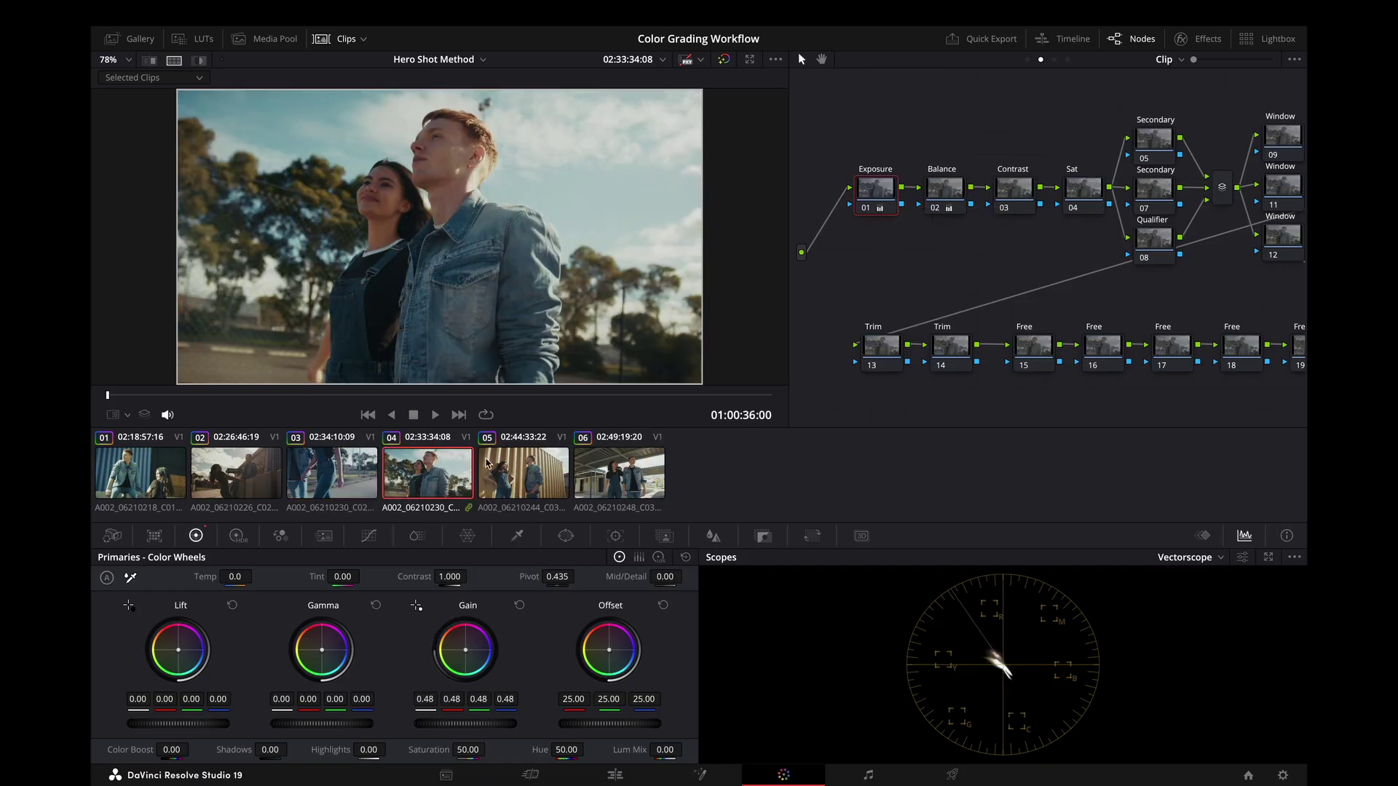
- Warm clip 03's Balance node Gain to red 1.05, green 1.00 and blue 0.78, comparing it with hero clip 04 in the split screen
{"action": "left_click", "coordinate": [943, 197]}
{"action": "left_click", "coordinate": [328, 469]}
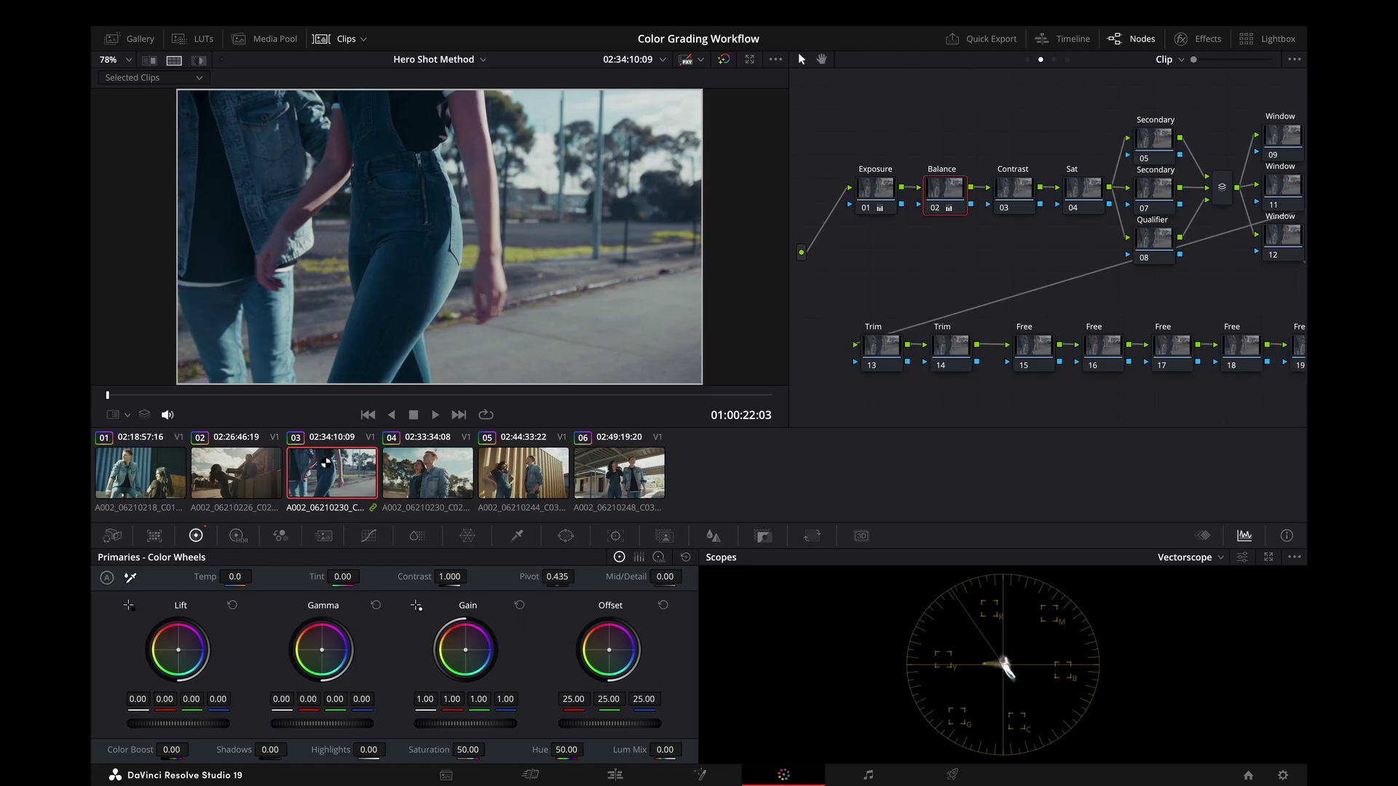
{"action": "left_click", "coordinate": [946, 195]}
{"action": "key", "text": "ctrl+v"}
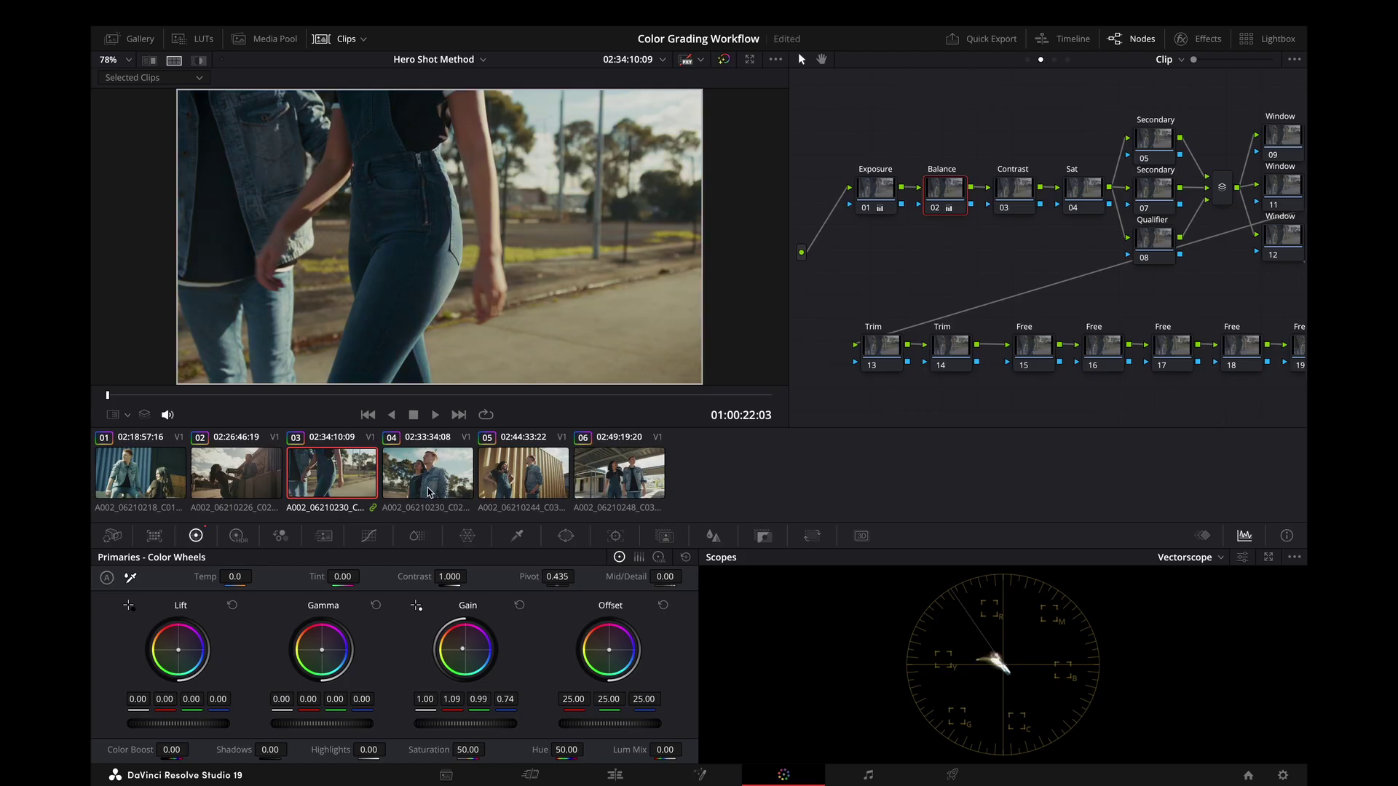
{"action": "left_click", "coordinate": [429, 492], "text": "ctrl"}
{"action": "key", "text": "ctrl+s"}
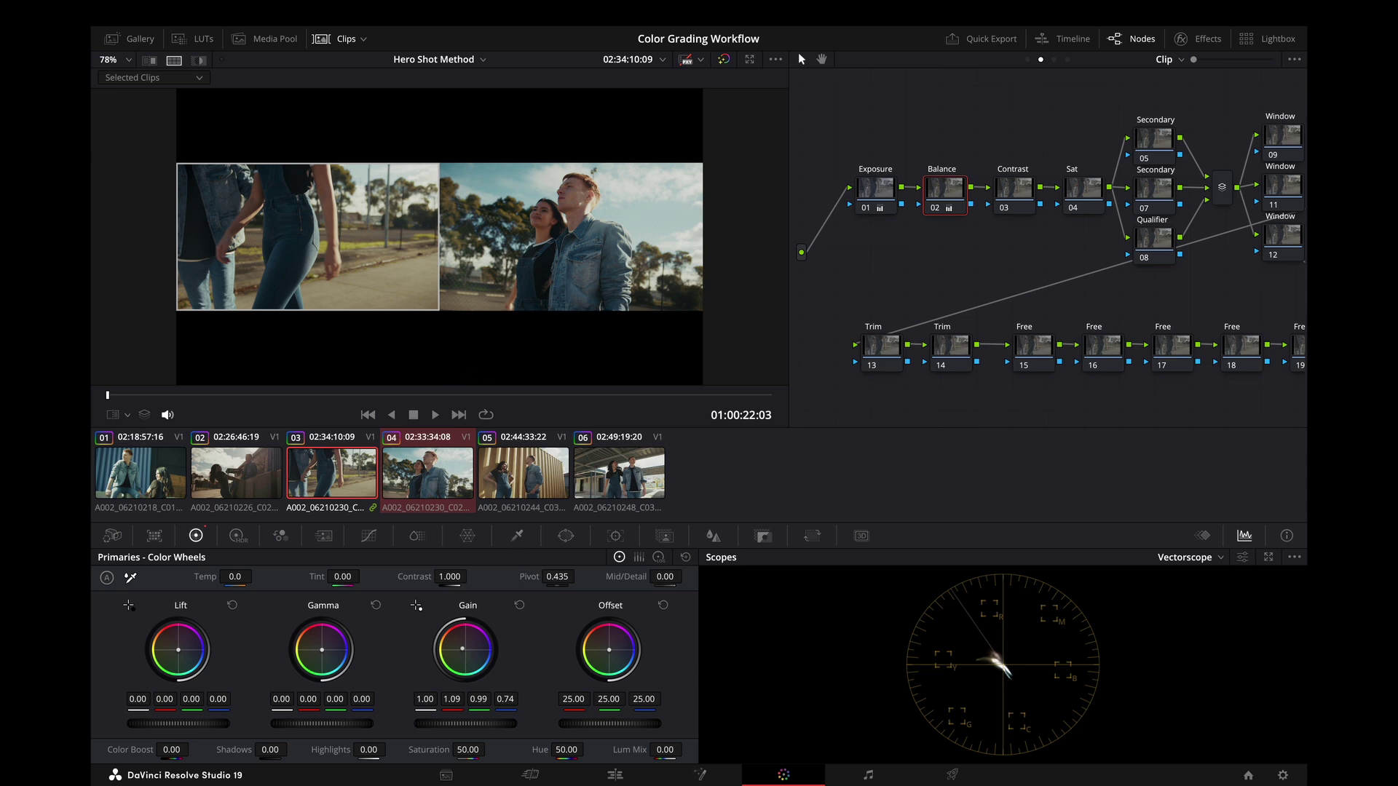
{"action": "left_click_drag", "start_coordinate": [463, 649], "coordinate": [463, 647]}
{"action": "left_click", "coordinate": [328, 480]}
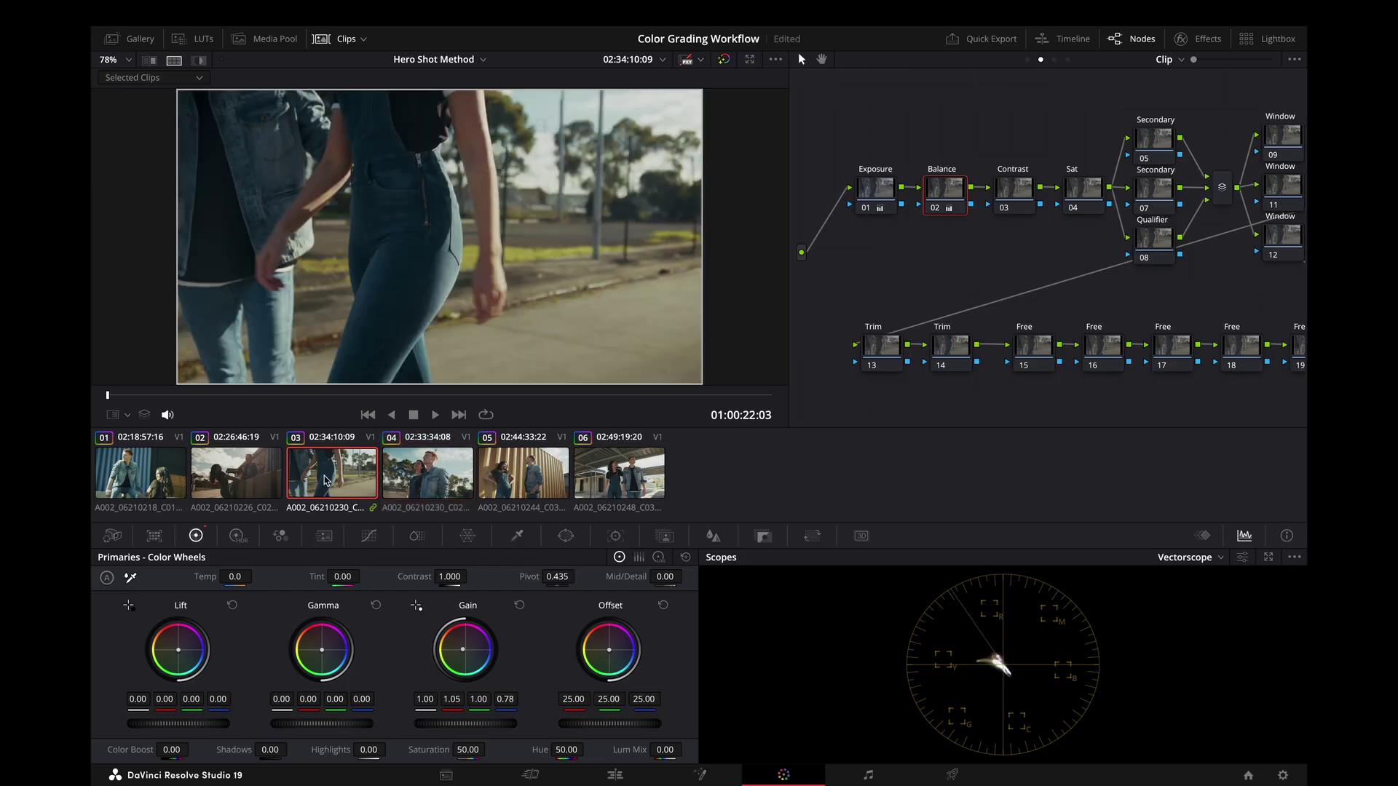
- Show clip 02 beside hero clip 04 in the split screen and raise clip 02's Exposure node Gain to 1.98
{"action": "left_click", "coordinate": [253, 484]}
{"action": "left_click", "coordinate": [408, 484], "text": "ctrl"}
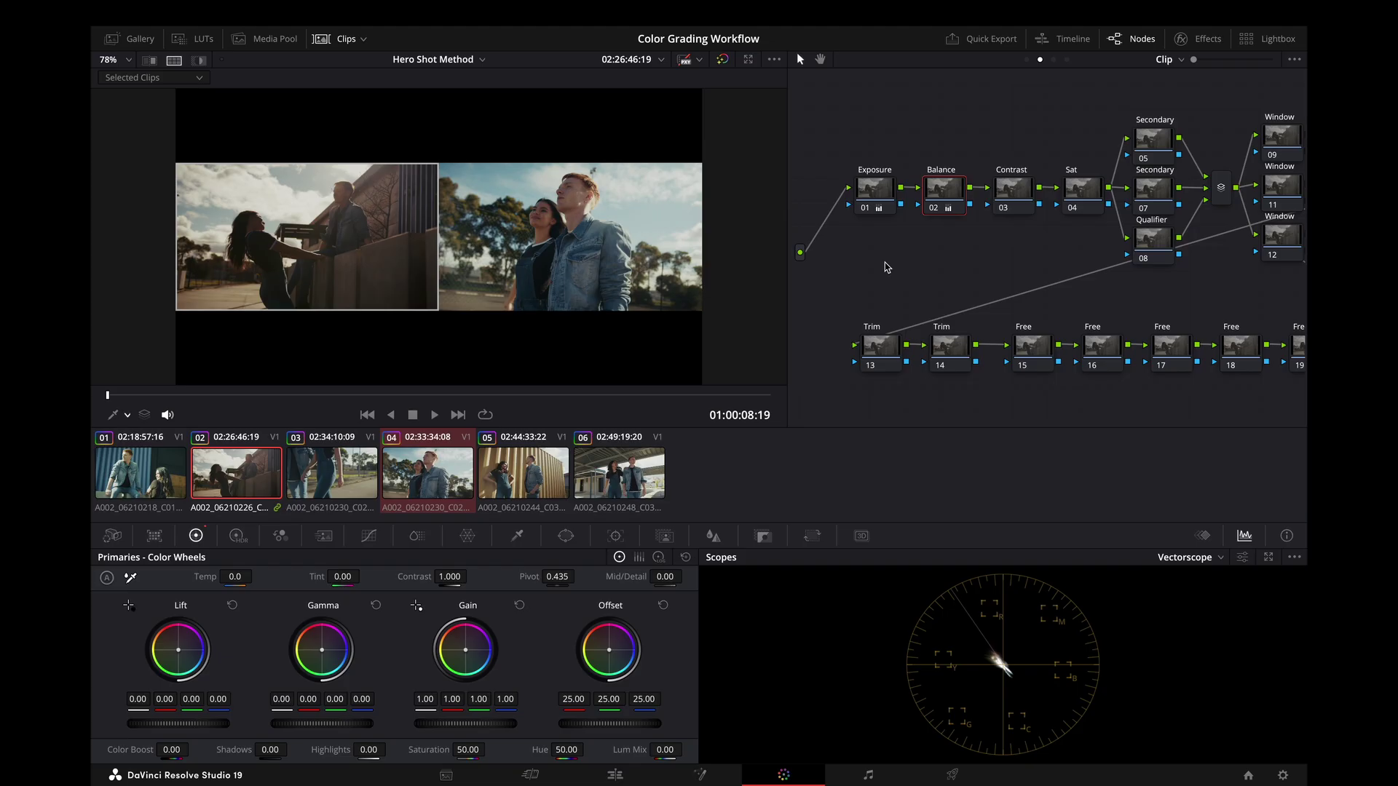
{"action": "left_click", "coordinate": [873, 195]}
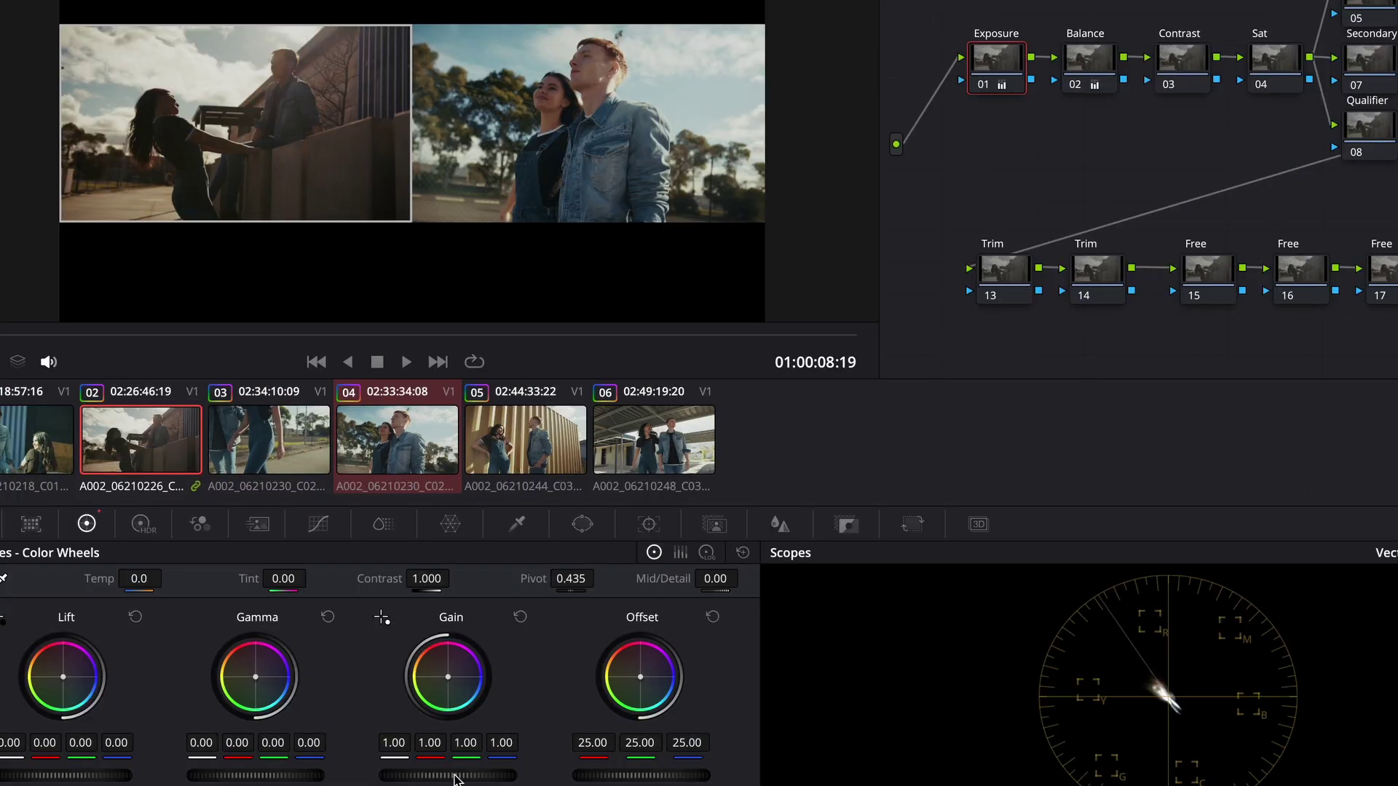
{"action": "left_click_drag", "start_coordinate": [466, 723], "coordinate": [496, 723]}
{"action": "left_click_drag", "start_coordinate": [448, 775], "coordinate": [507, 780]}
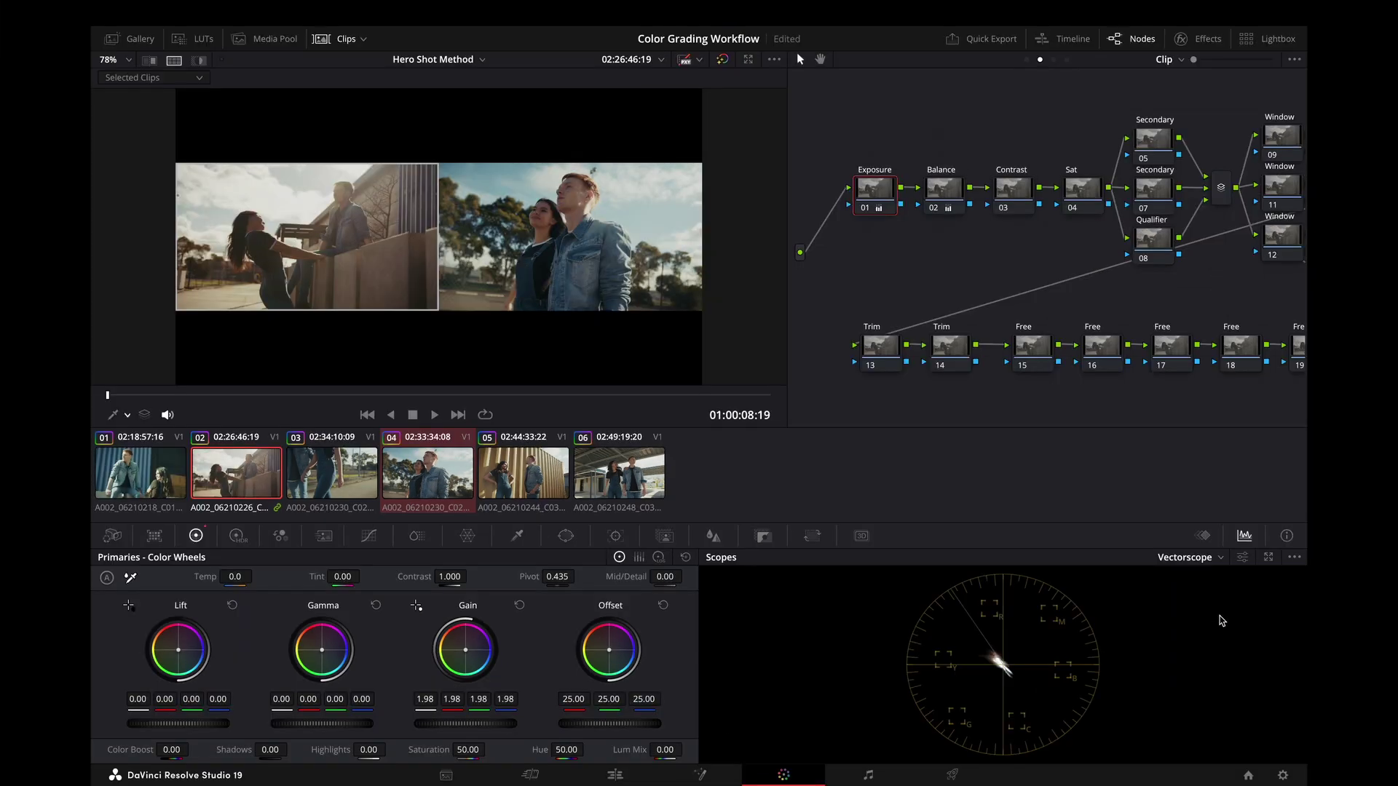
- Check clip 02 on the Parade scope and set its Balance node Gain to red 0.89, green 1.03 and blue 1.09 beside the hero clip
{"action": "left_click", "coordinate": [1214, 559]}
{"action": "left_click", "coordinate": [1189, 576]}
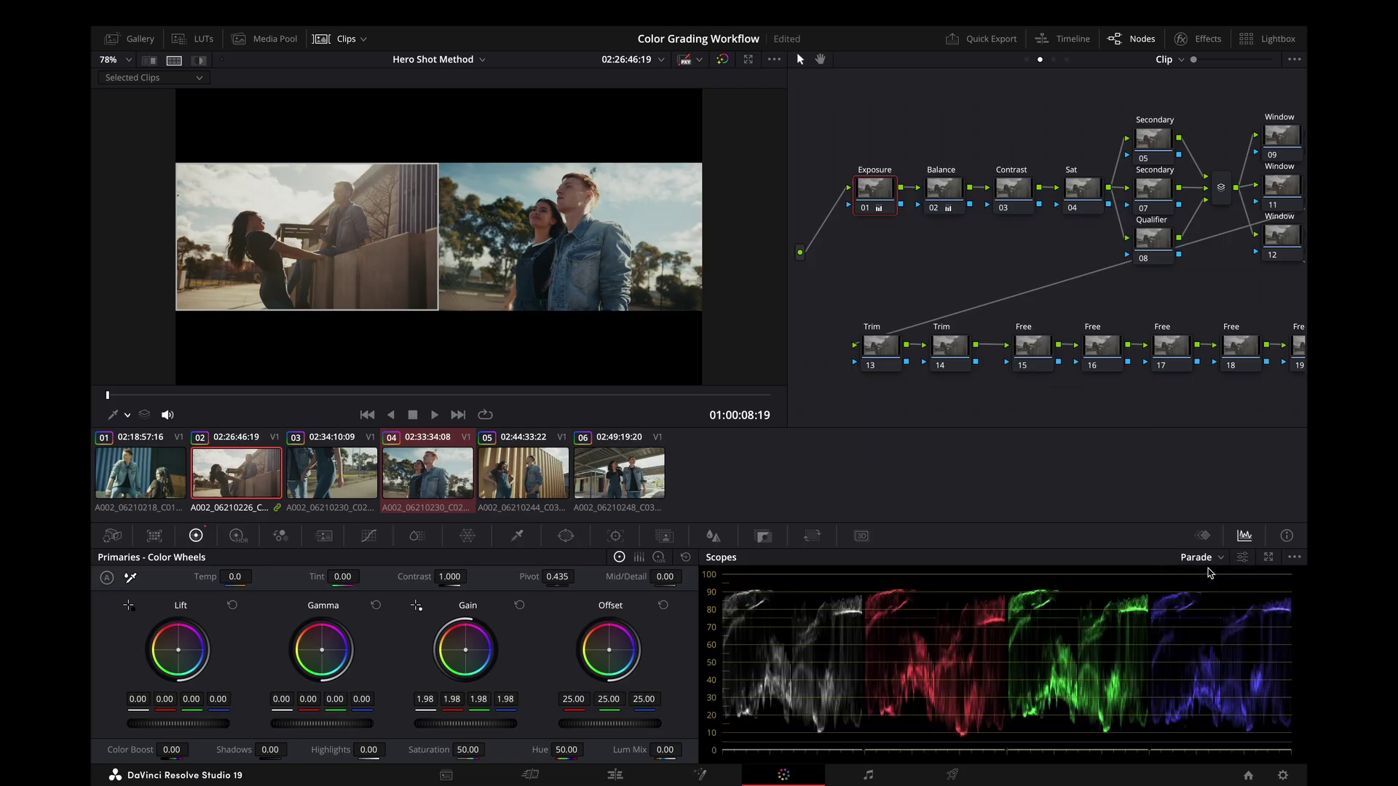
{"action": "left_click", "coordinate": [128, 415]}
{"action": "left_click", "coordinate": [156, 457]}
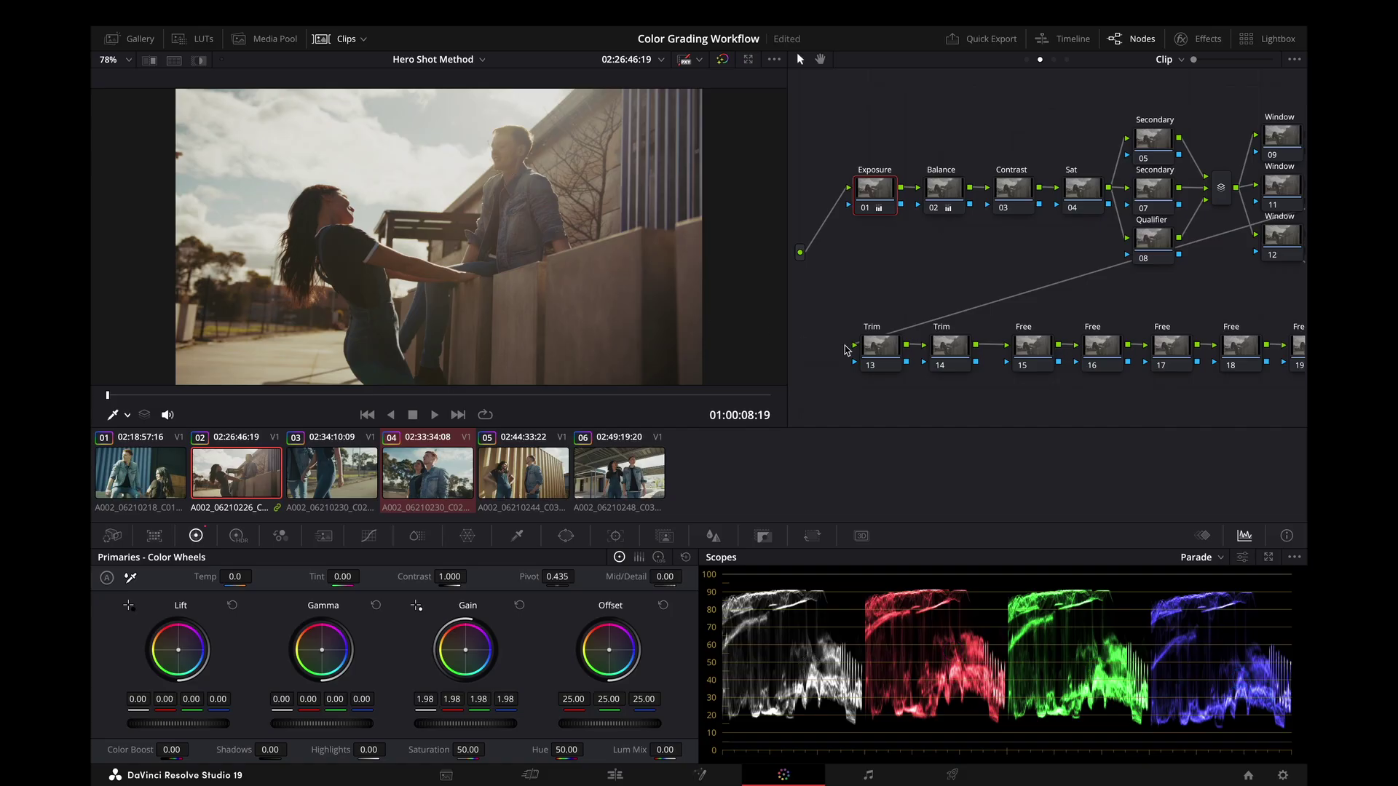
{"action": "left_click", "coordinate": [174, 60]}
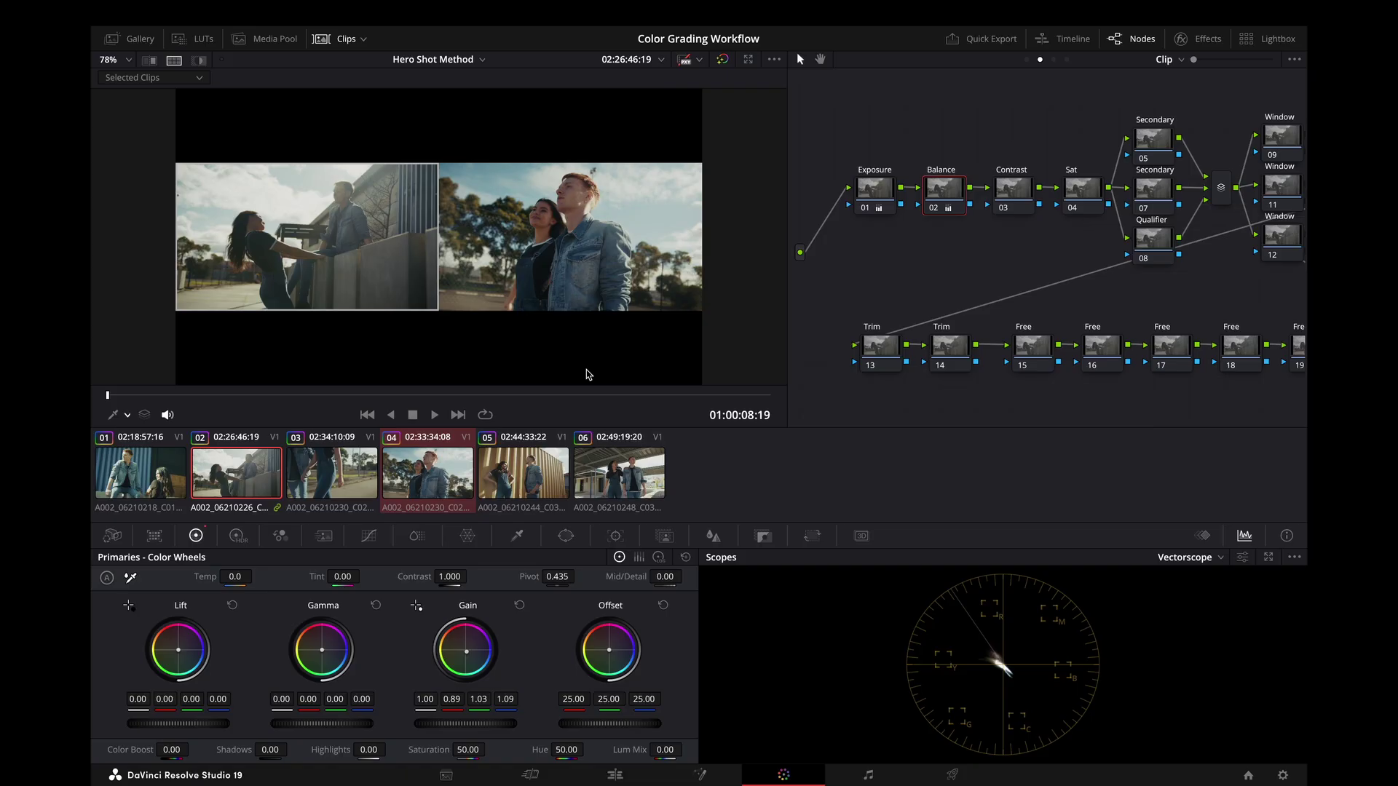
- Try a Contrast of 1.250 on clip 02's Contrast node and reset the value to its default
{"action": "key", "text": "alt+shift+apostrophe"}
{"action": "mouse_move", "coordinate": [450, 576]}
{"action": "left_mouse_down"}
{"action": "mouse_move", "coordinate": [475, 576]}
{"action": "mouse_move", "coordinate": [424, 577]}
{"action": "left_mouse_up"}
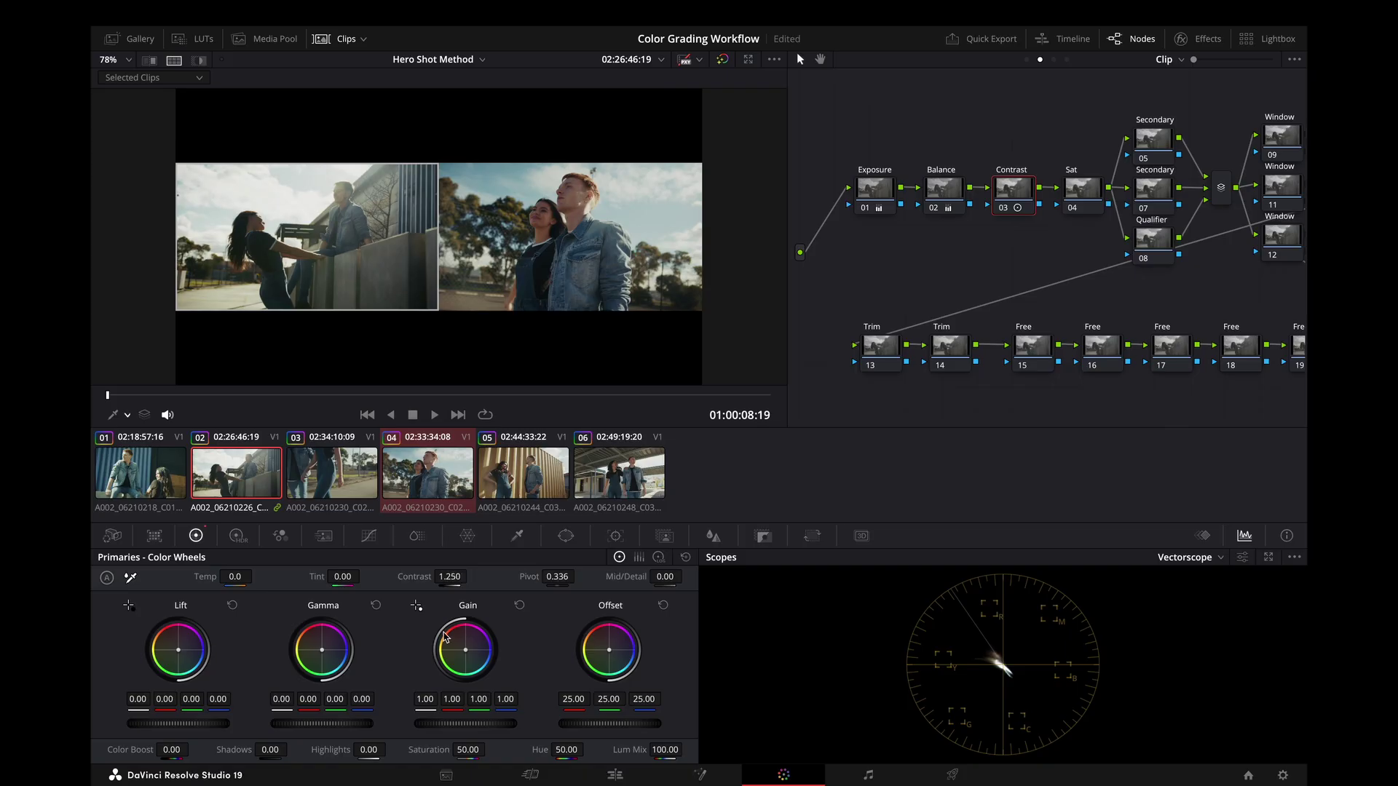
{"action": "double_click", "coordinate": [419, 578]}
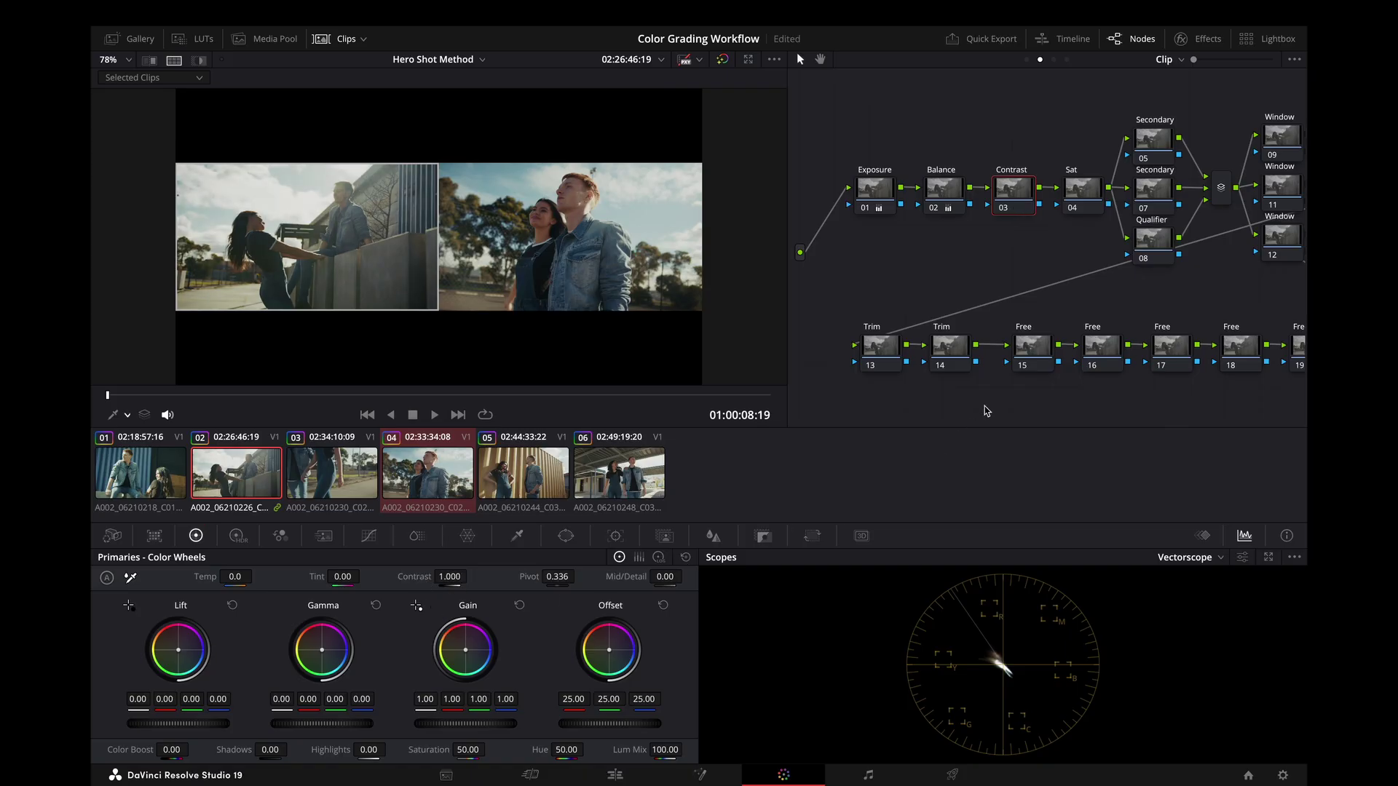
- Set the gamma of clip 02's Secondary node 05 to Linear and lower its Offset evenly to deepen the shadows
{"action": "left_click", "coordinate": [1151, 145]}
{"action": "right_click", "coordinate": [1162, 156]}
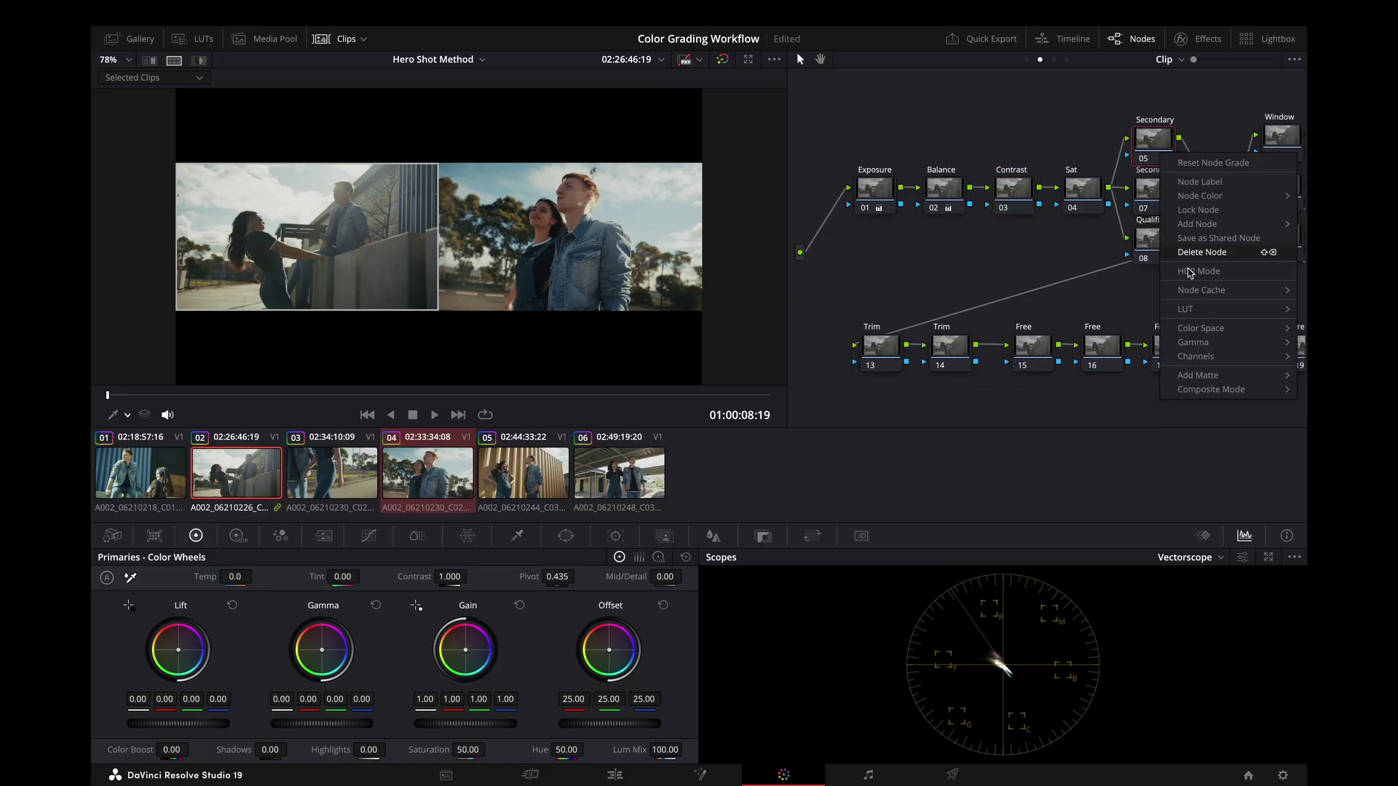
{"action": "mouse_move", "coordinate": [1194, 342]}
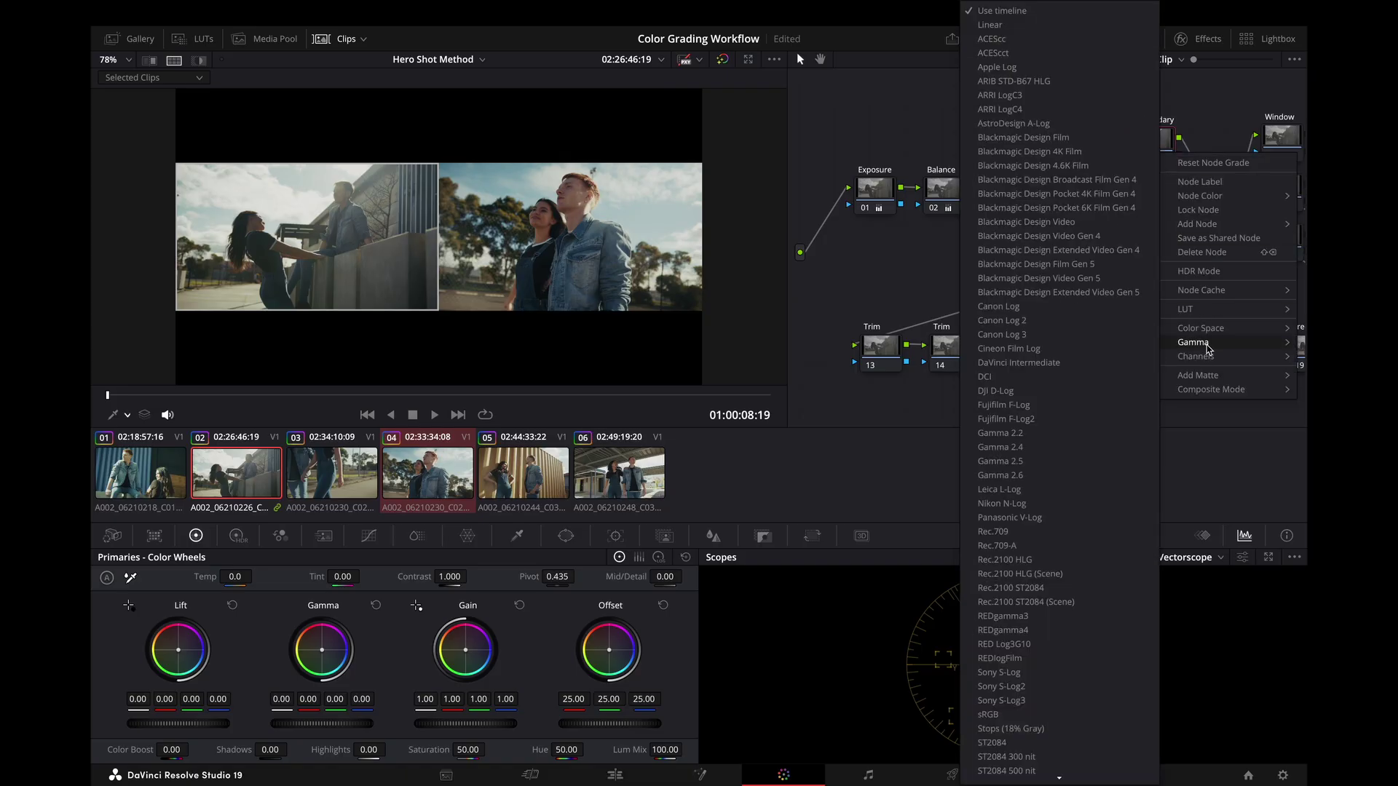
{"action": "left_click", "coordinate": [991, 26]}
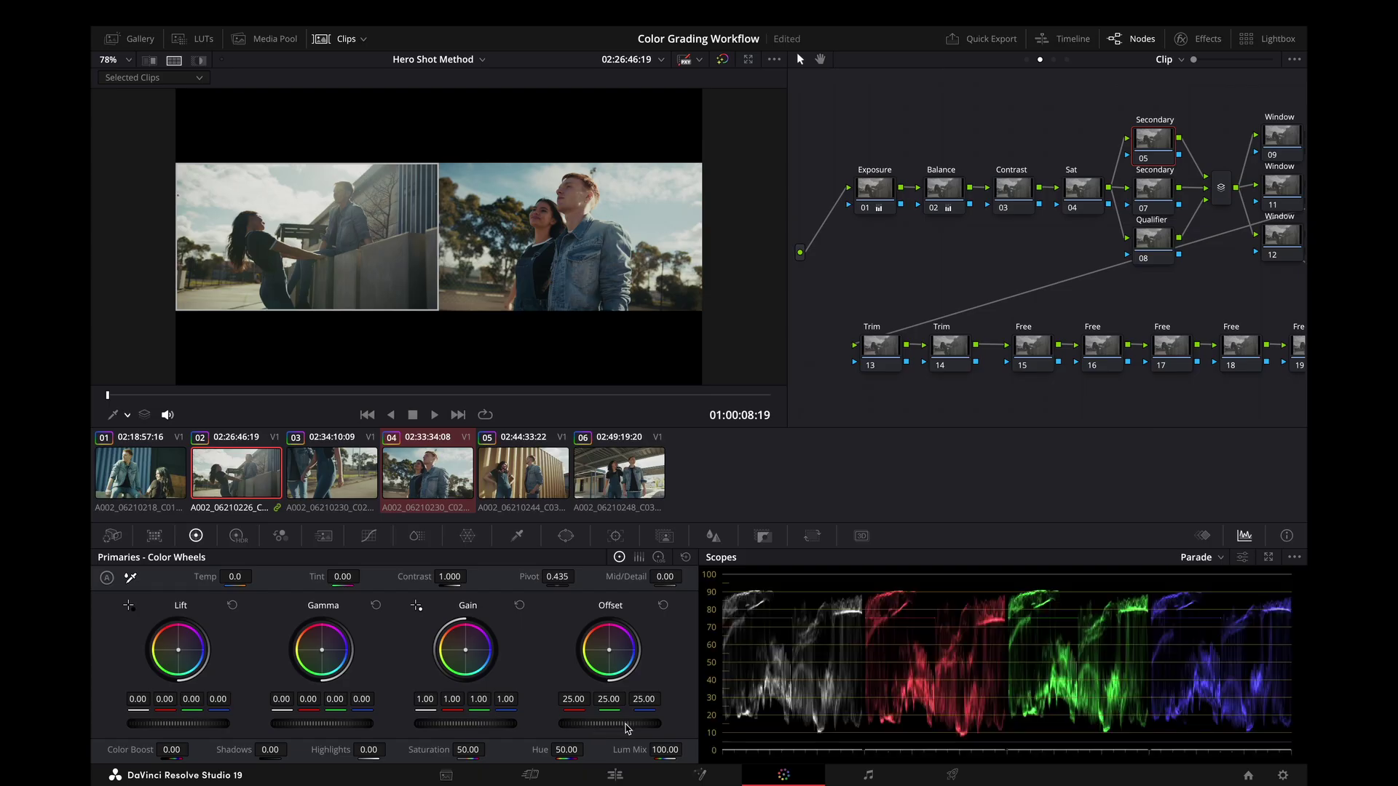
{"action": "left_click_drag", "start_coordinate": [628, 728], "coordinate": [589, 728]}
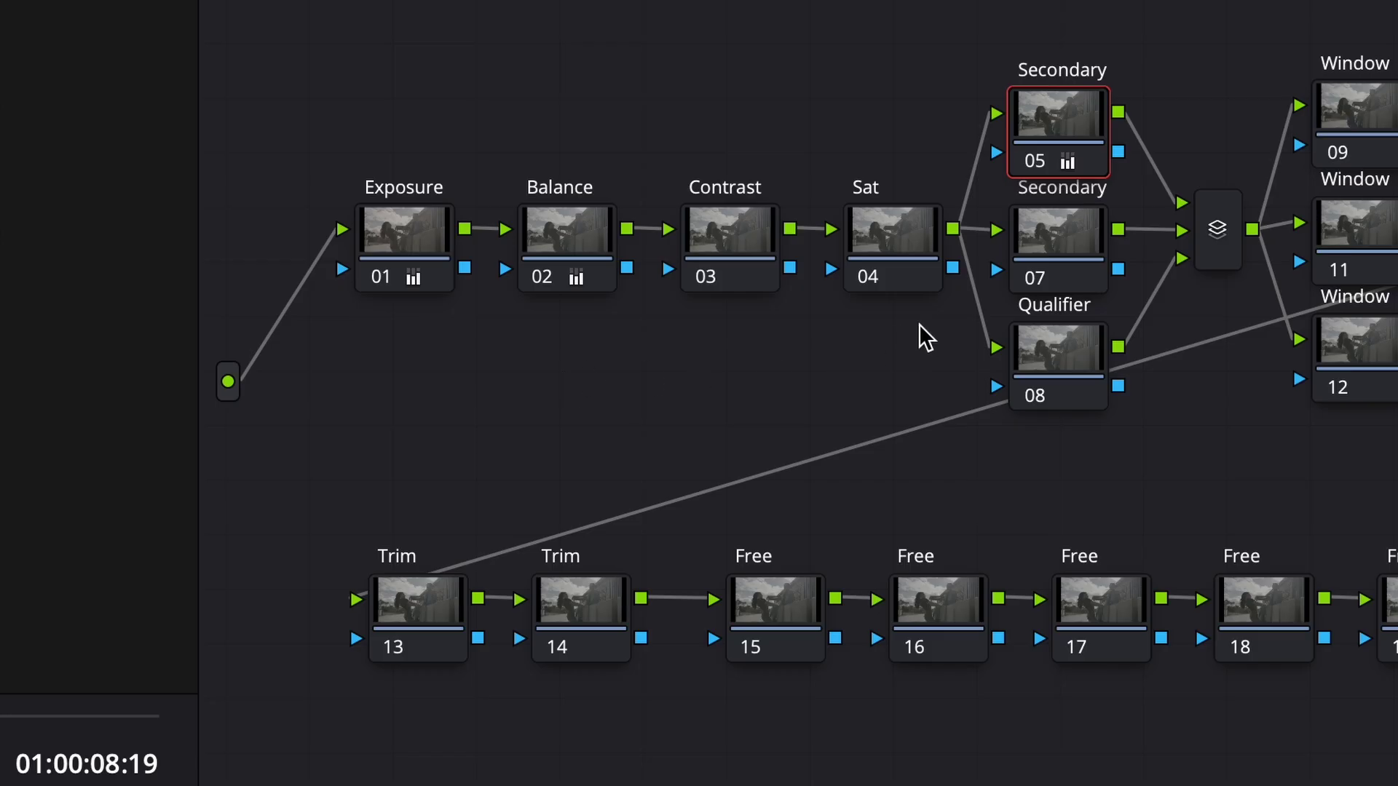
- In clip 02's Secondary node 07, preview the HDR Highlight and Specular zones and lower the Highlight exposure to -0.72
{"action": "left_click", "coordinate": [1074, 255]}
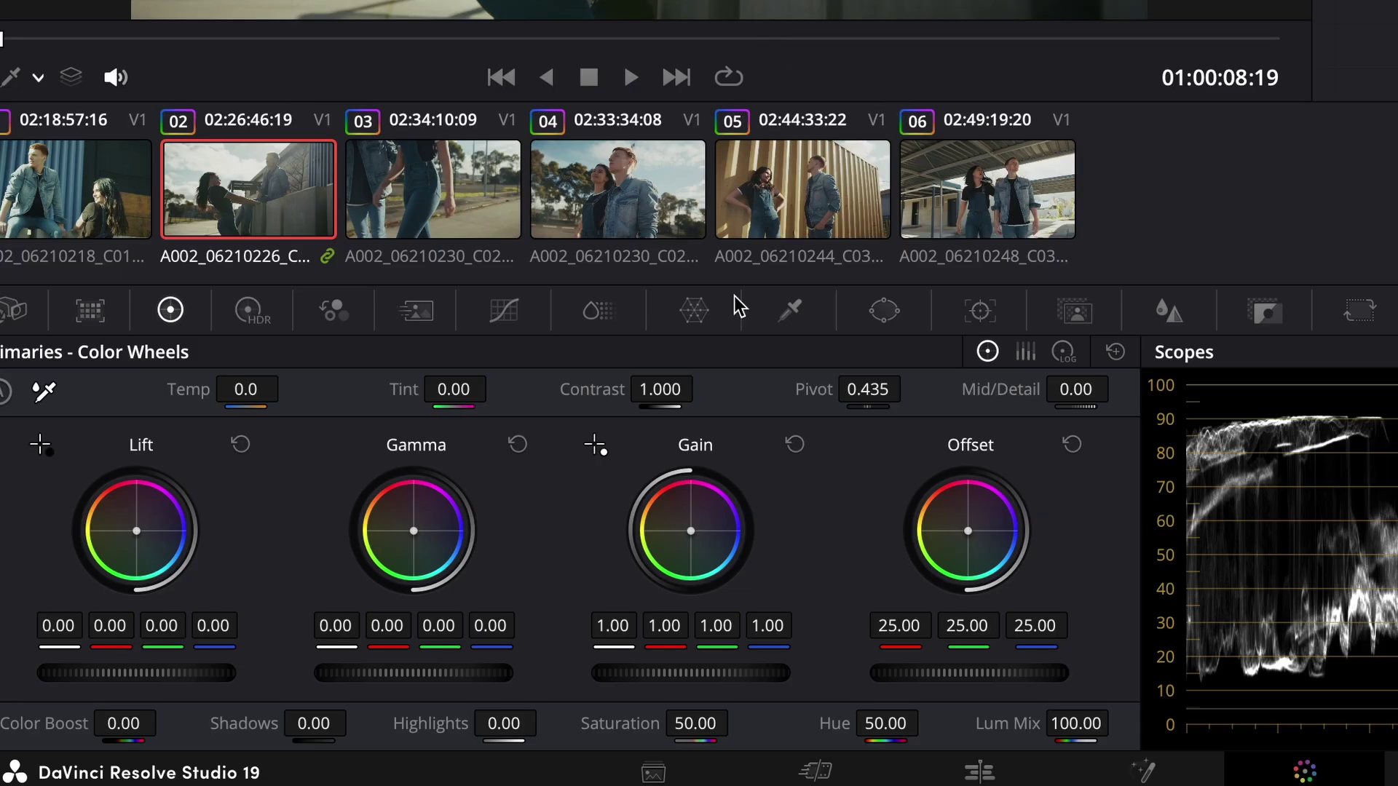
{"action": "left_click", "coordinate": [251, 315]}
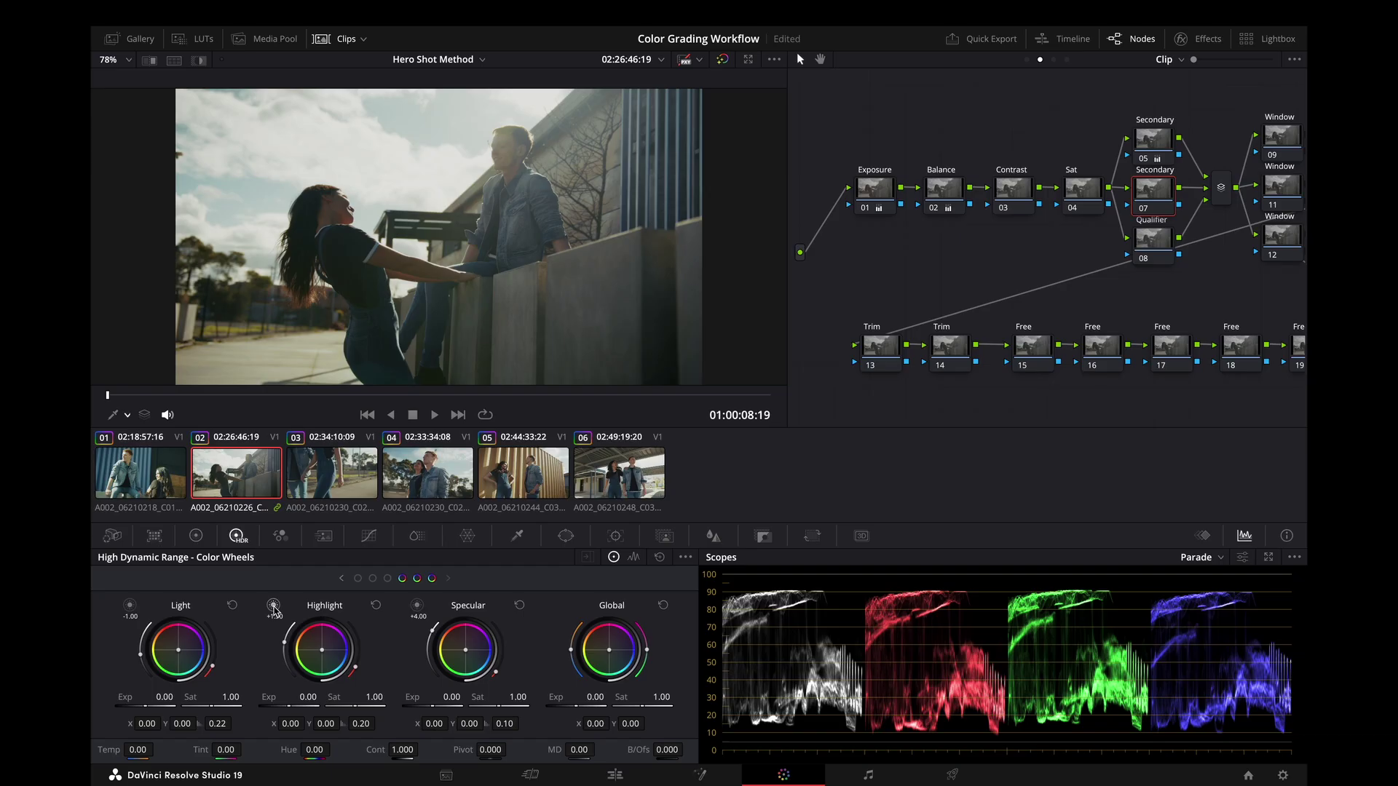
{"action": "left_click", "coordinate": [274, 606]}
{"action": "left_click", "coordinate": [274, 607]}
{"action": "left_click", "coordinate": [416, 607]}
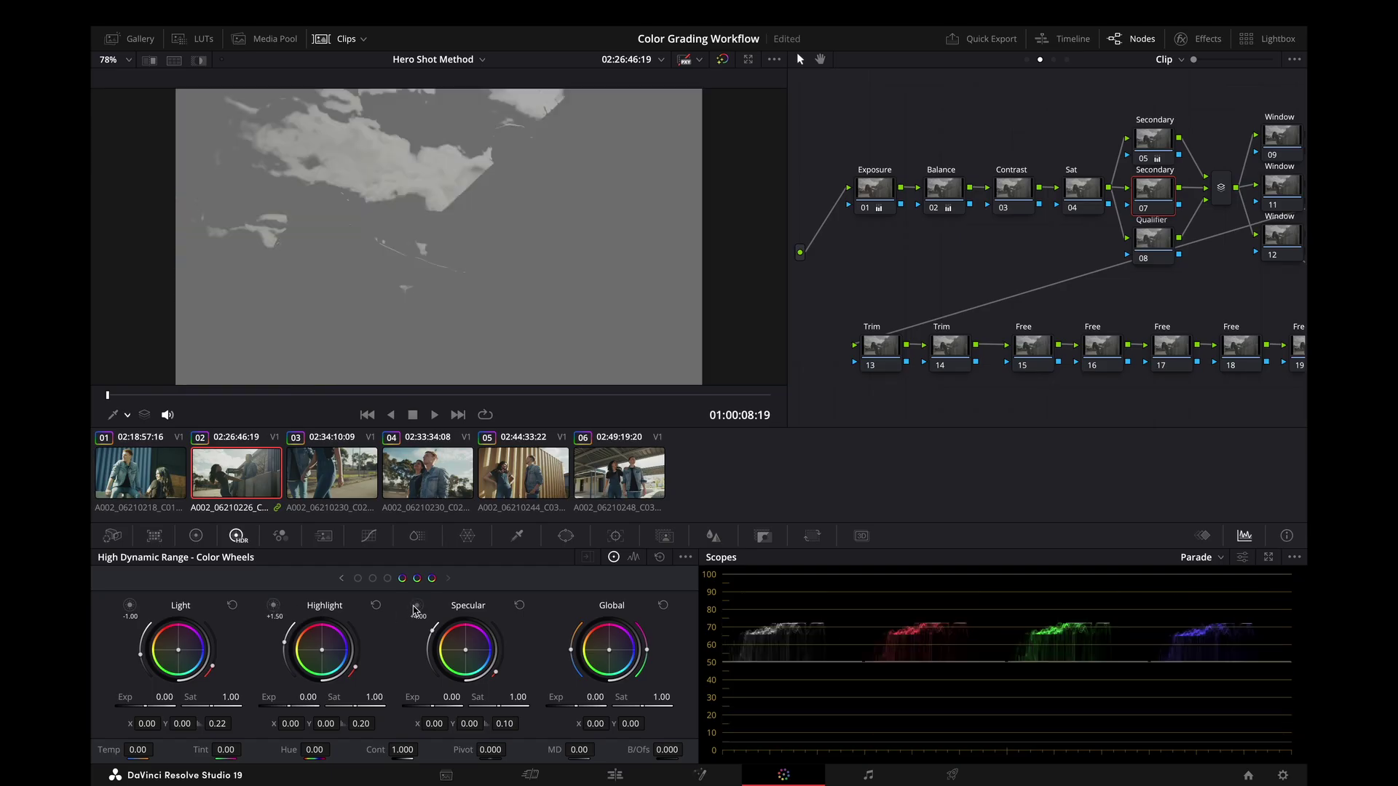
{"action": "left_click", "coordinate": [416, 607]}
{"action": "left_click", "coordinate": [274, 606]}
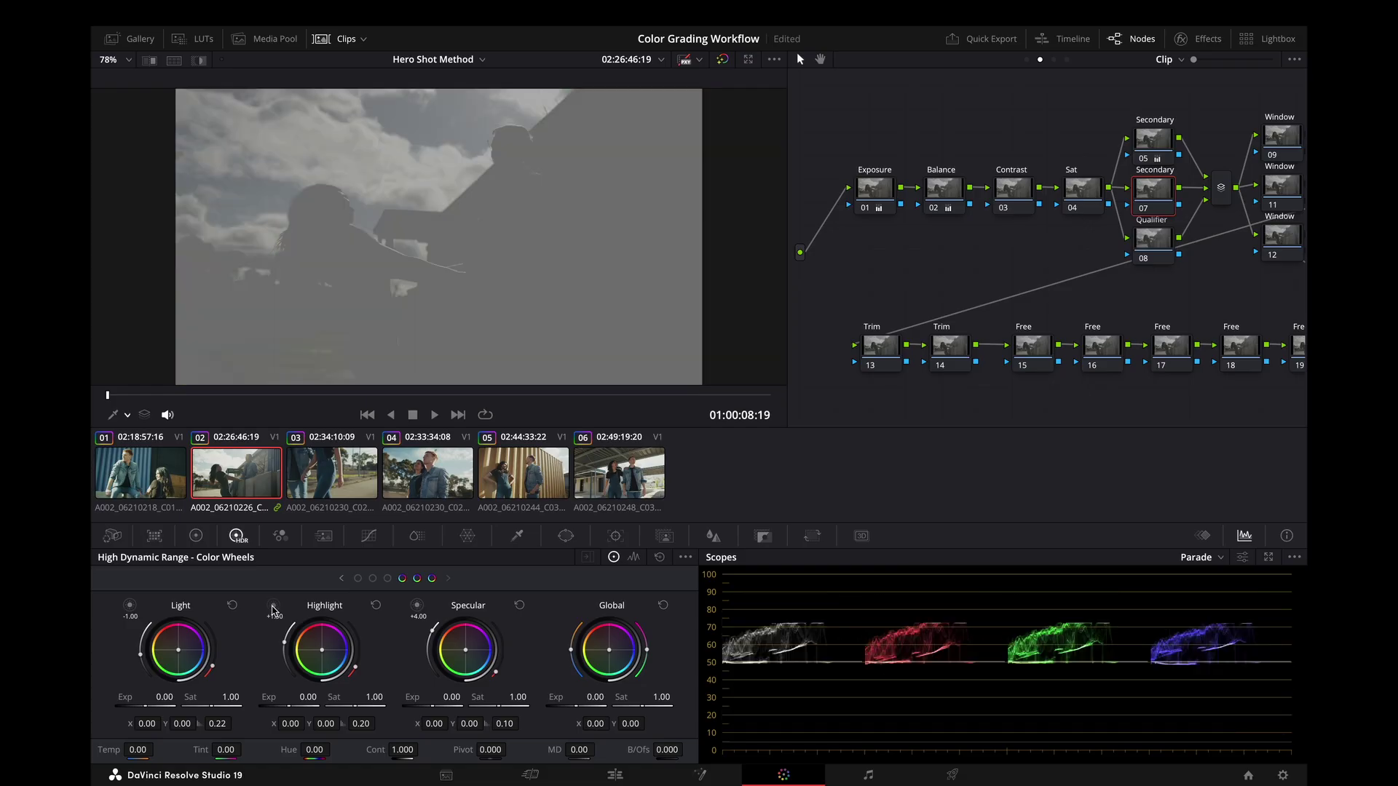
{"action": "left_click", "coordinate": [273, 608]}
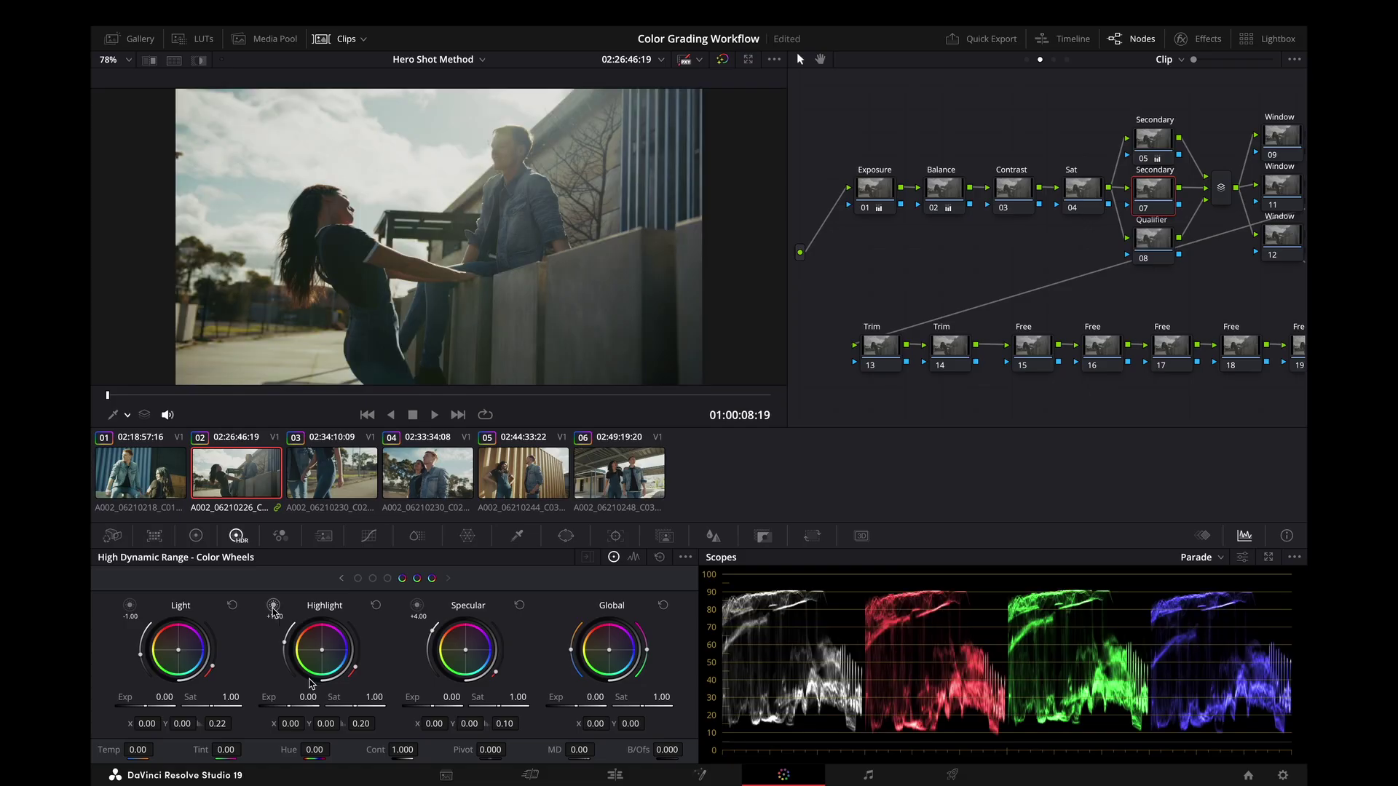
{"action": "left_click_drag", "start_coordinate": [309, 697], "coordinate": [268, 697]}
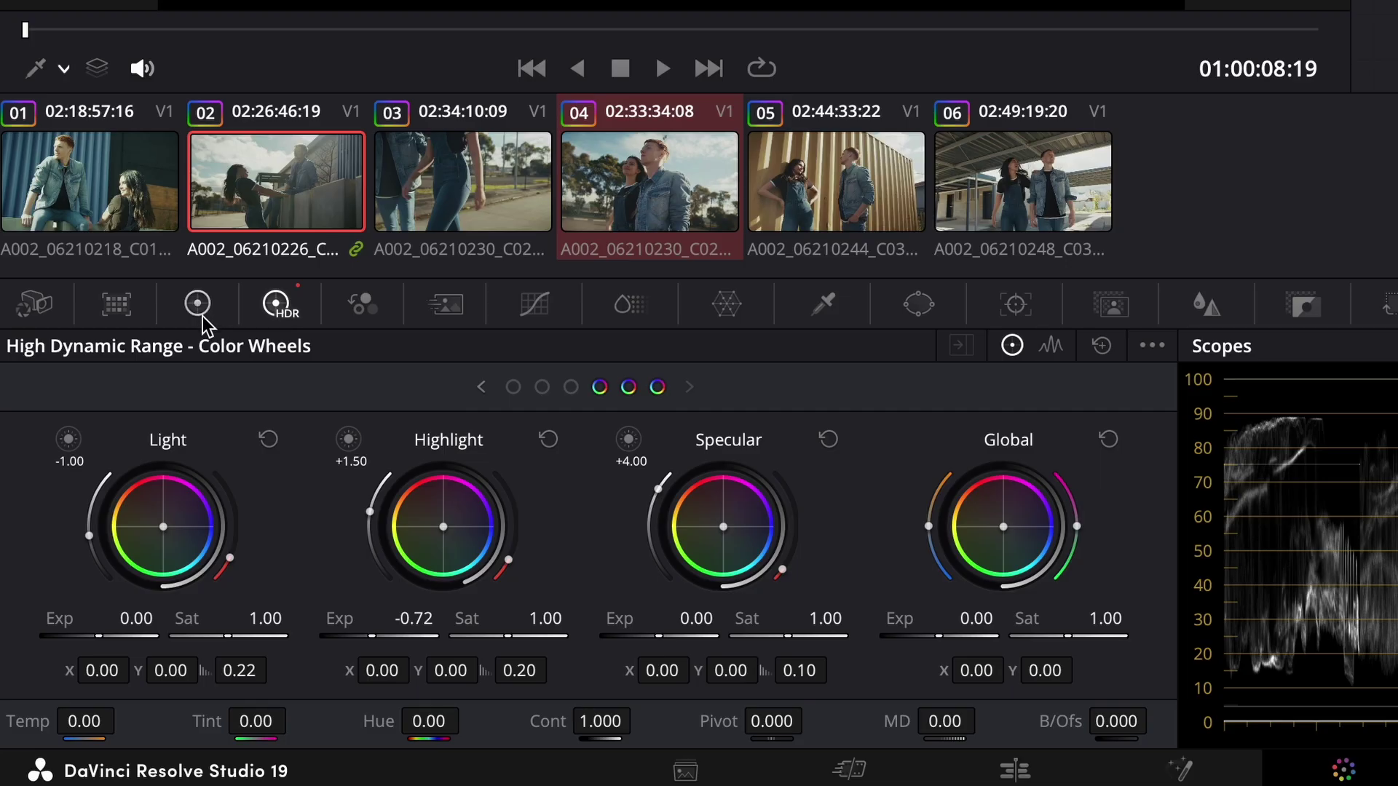
- Make clip 01 active beside hero clip 04 and lower its Exposure node Gain to 0.43 with the primary color wheels
{"action": "left_click", "coordinate": [195, 536]}
{"action": "left_click", "coordinate": [113, 212]}
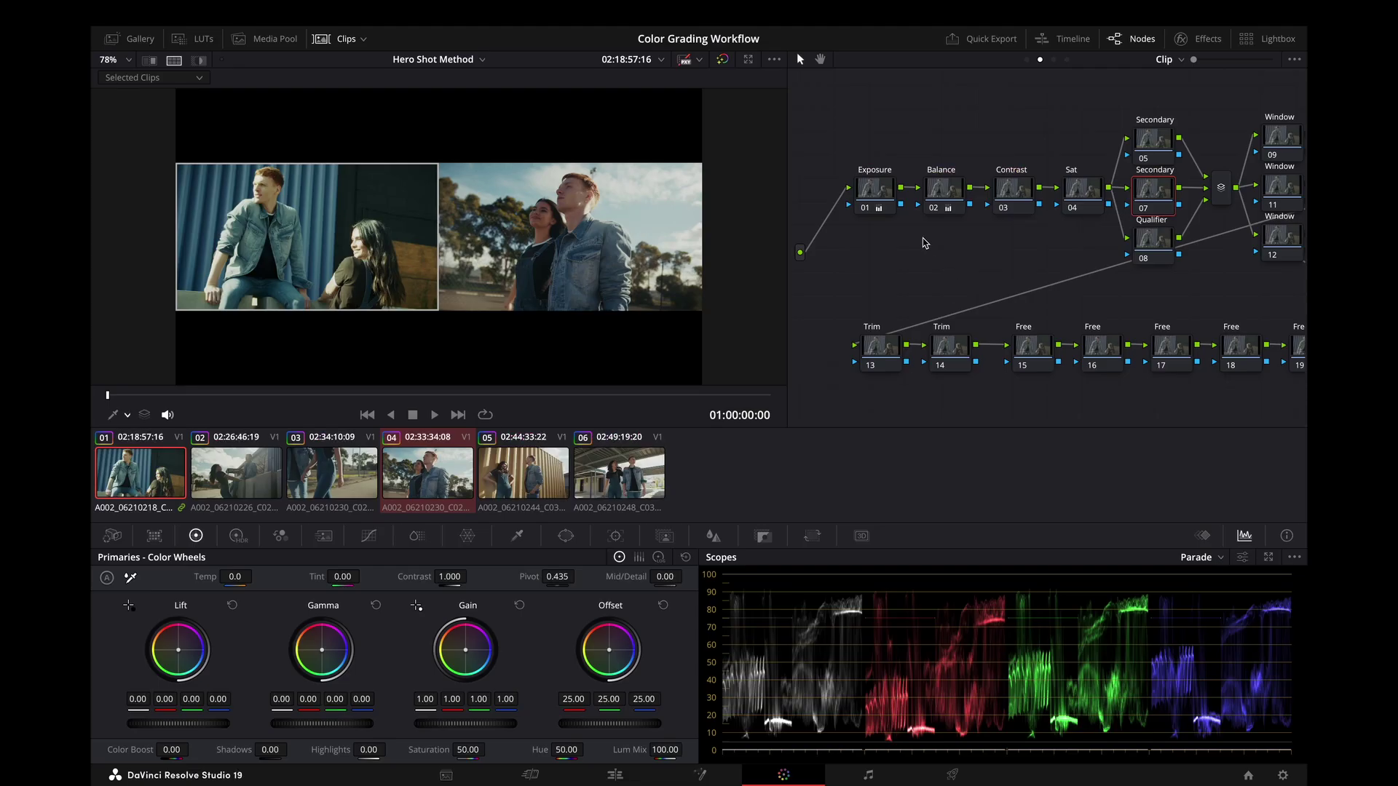
{"action": "left_click", "coordinate": [878, 190]}
{"action": "left_click_drag", "start_coordinate": [511, 729], "coordinate": [448, 730]}
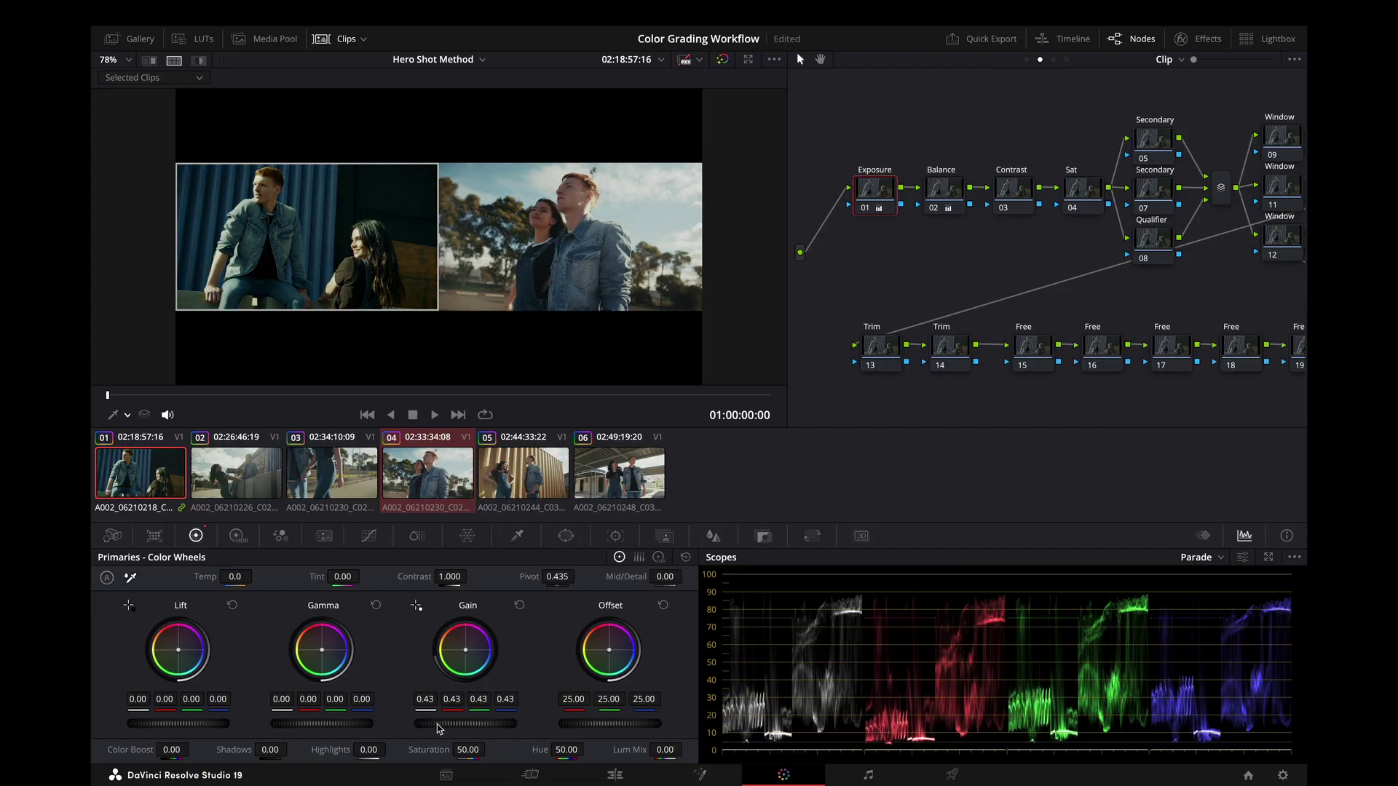
- Set clip 01's Balance node Gain to red 1.09, green 0.96 and blue 1.09, using the Vectorscope
{"action": "left_click", "coordinate": [949, 196]}
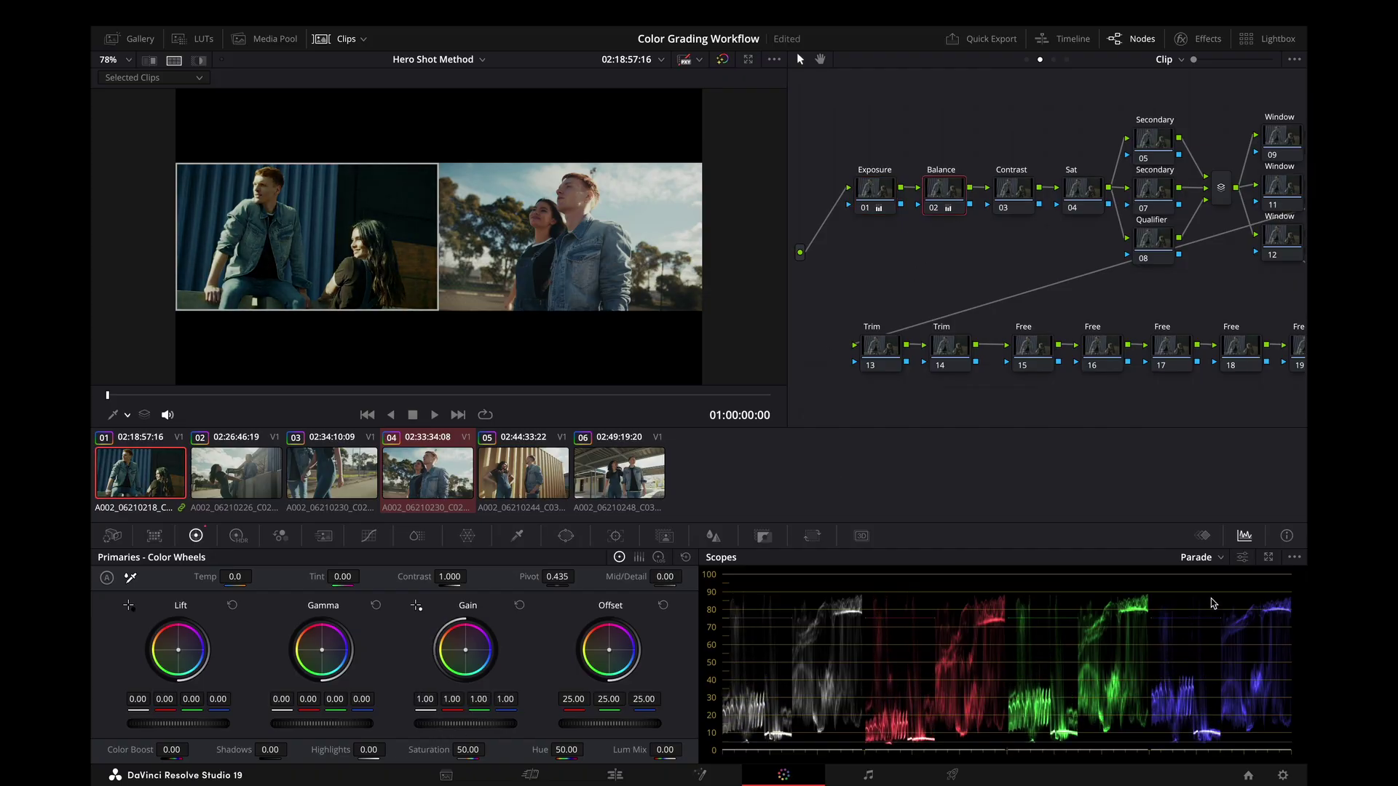
{"action": "left_click", "coordinate": [1212, 559]}
{"action": "left_click", "coordinate": [1216, 605]}
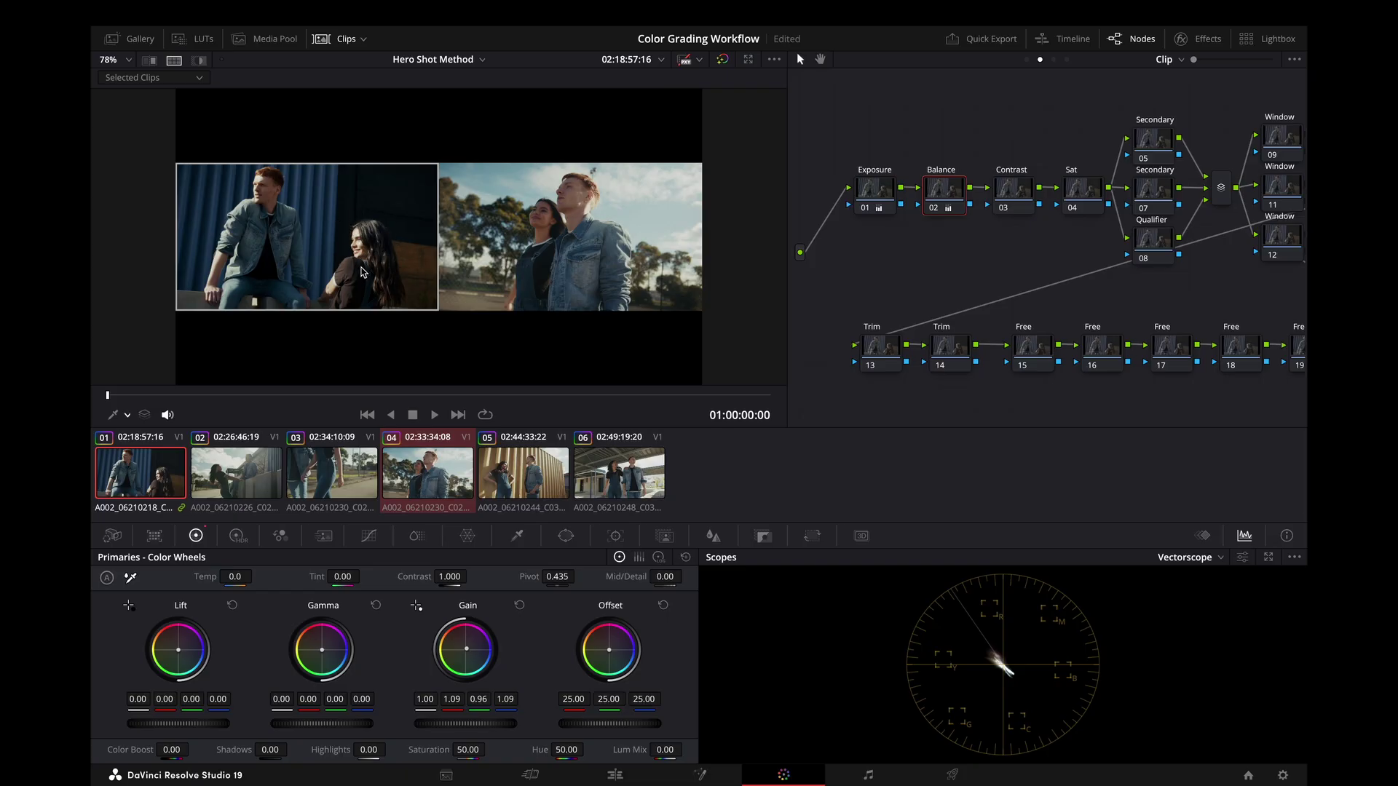
{"action": "key", "text": "ctrl+s"}
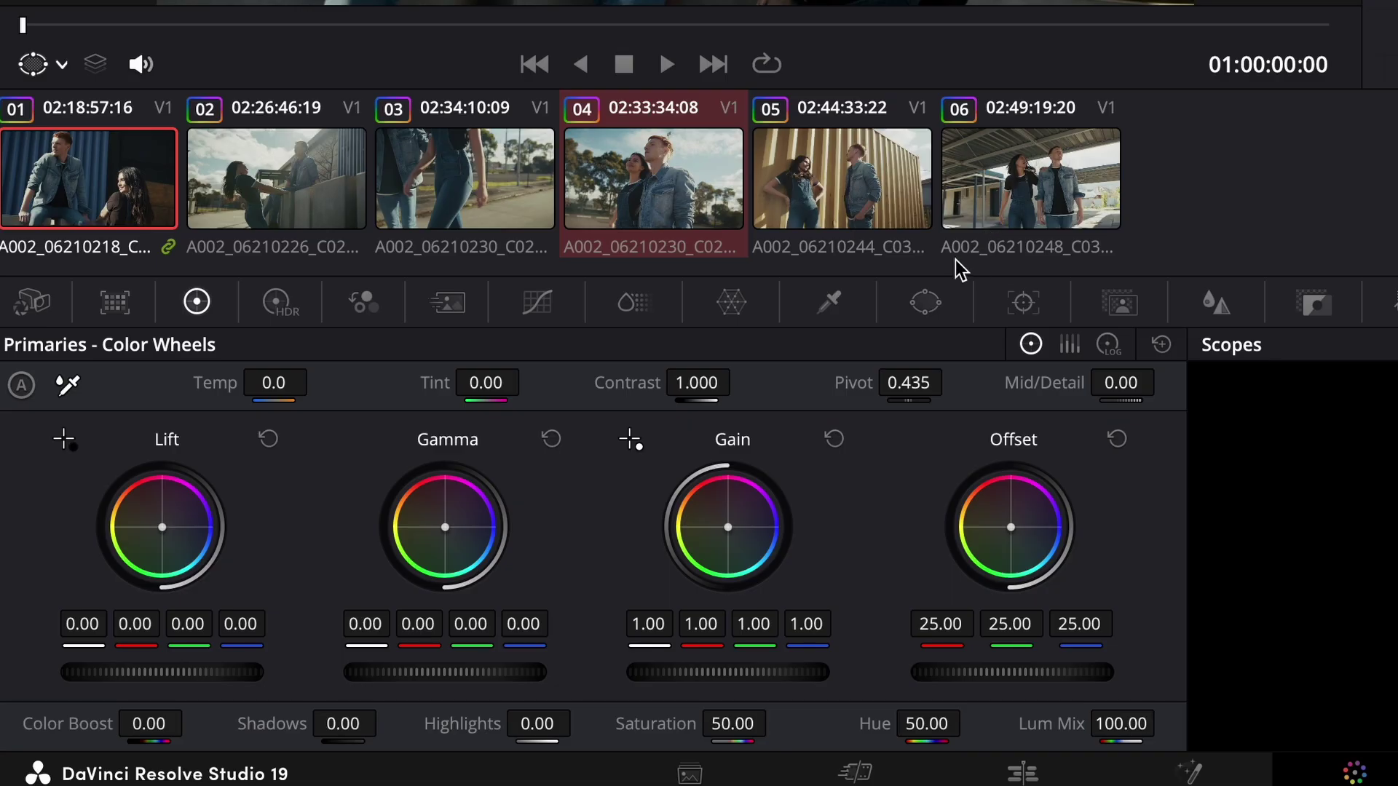
- Add a circular window to clip 01's Window node 09, placed over the woman and enlarged around her head and shoulders
{"action": "left_click", "coordinate": [566, 536]}
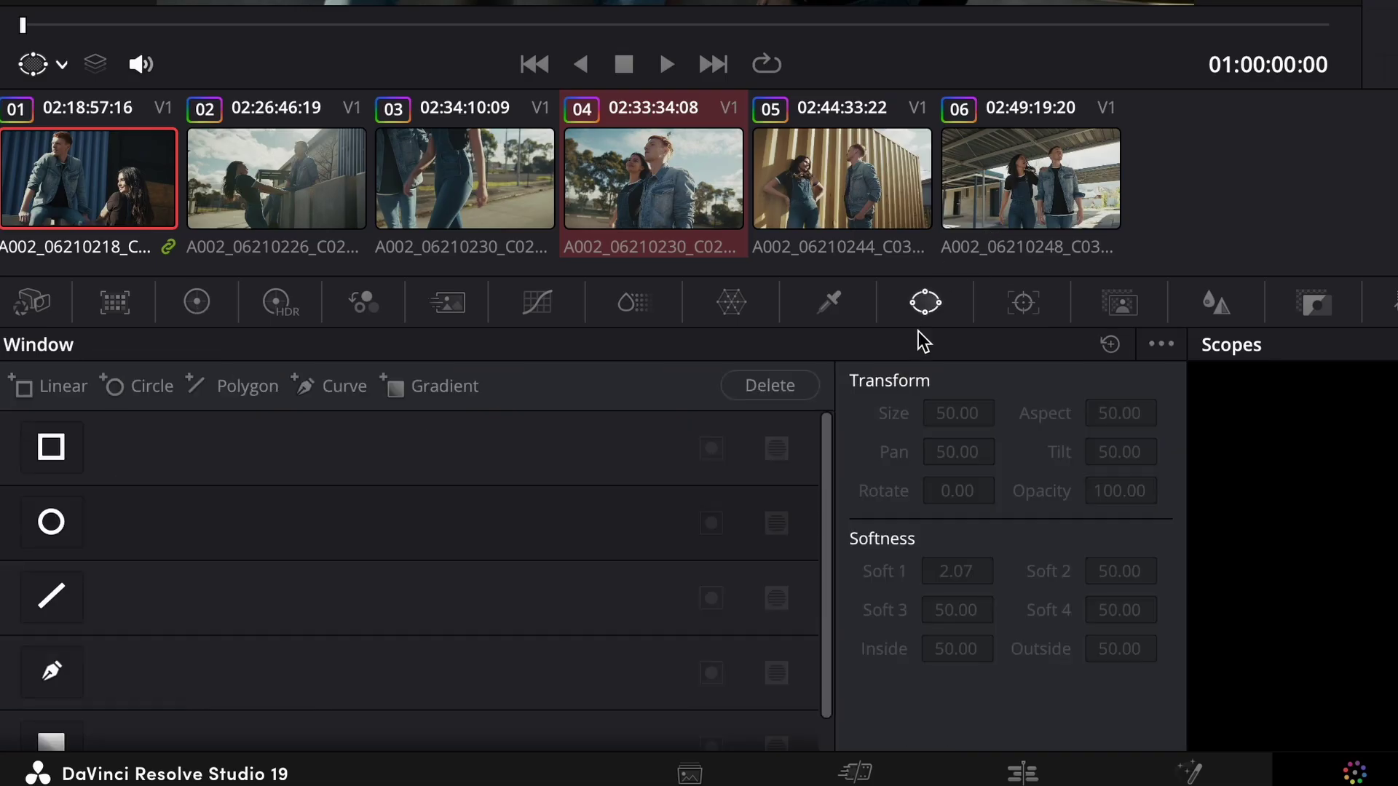
{"action": "left_click", "coordinate": [41, 524]}
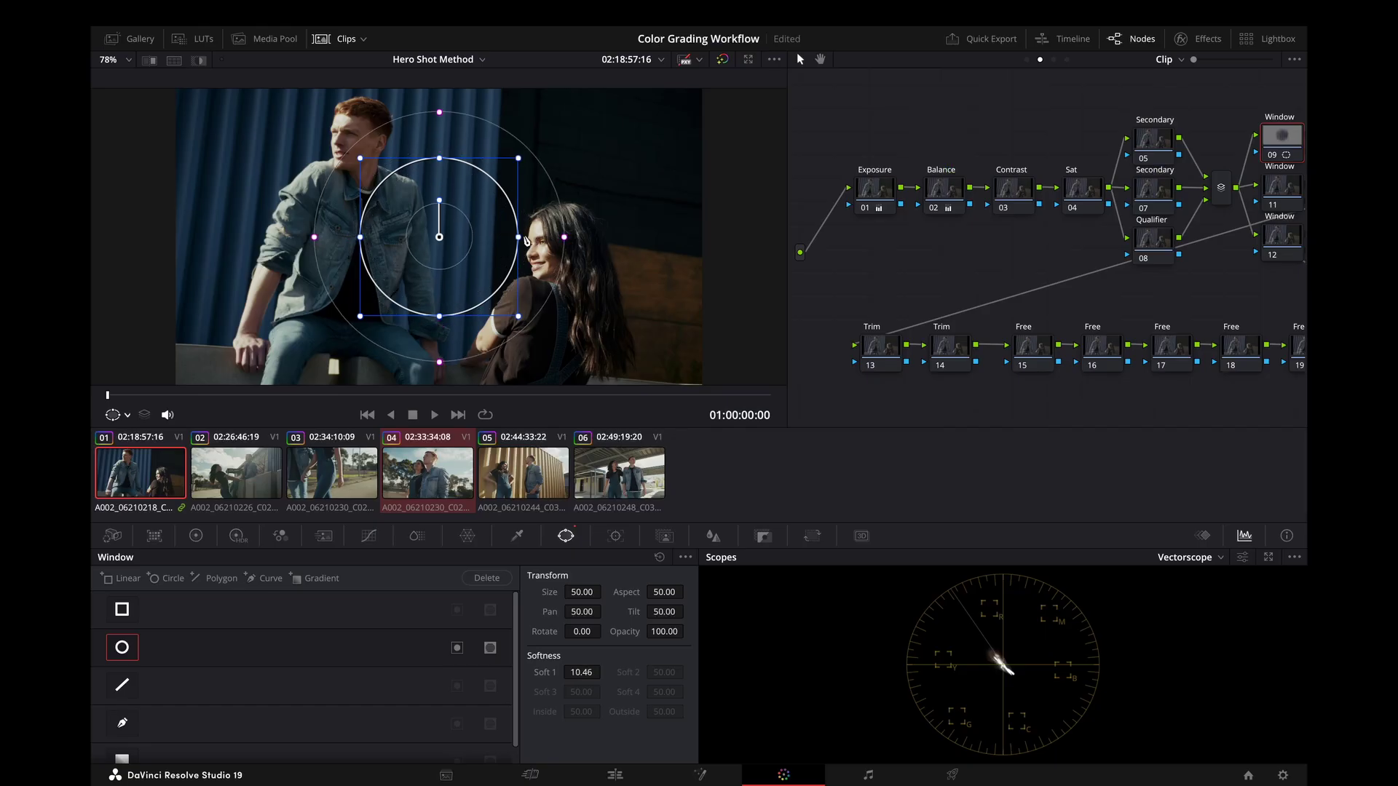
{"action": "left_click_drag", "start_coordinate": [526, 241], "coordinate": [631, 251]}
- Set the gamma of clip 01's Window node 09 to Linear and lower its Gain to darken the woman
{"action": "left_click", "coordinate": [196, 536]}
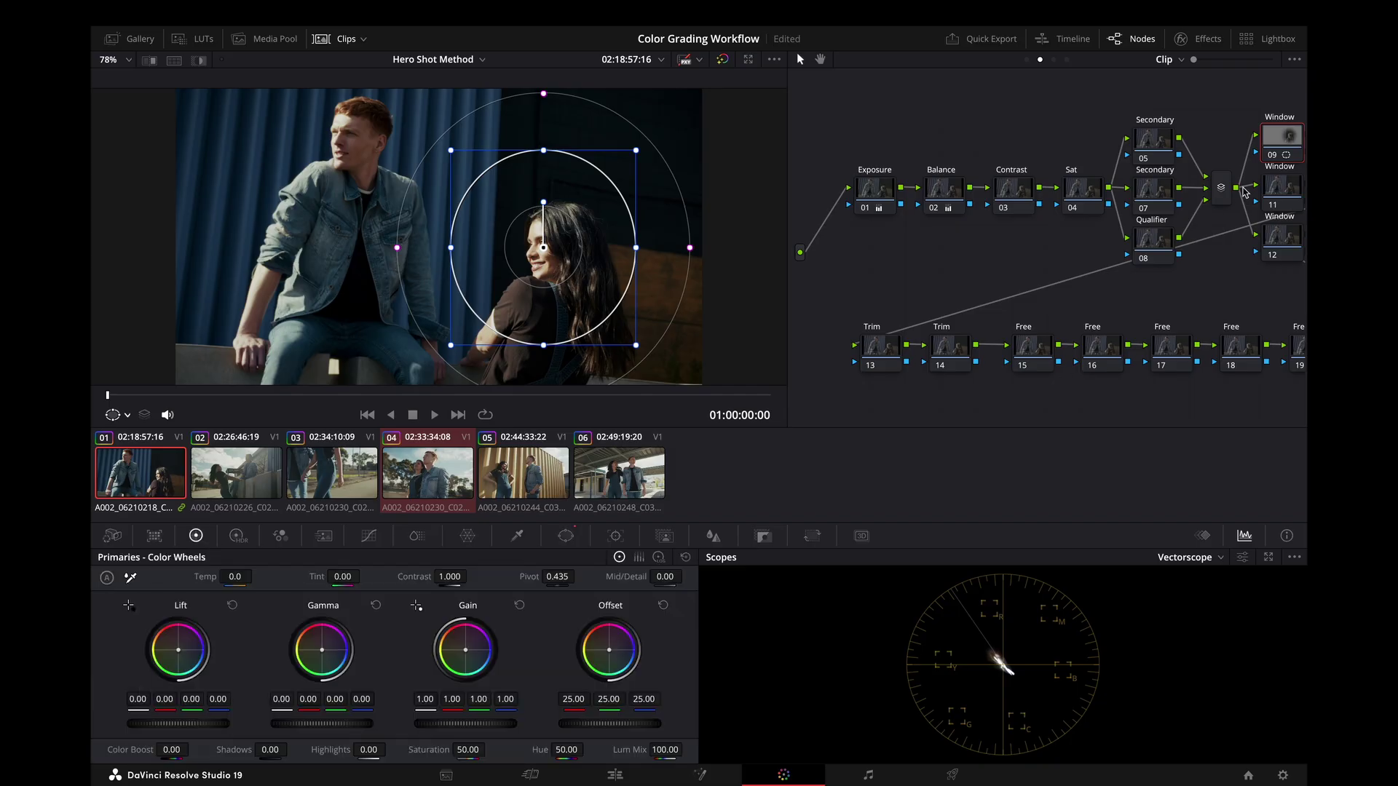
{"action": "right_click", "coordinate": [1256, 150]}
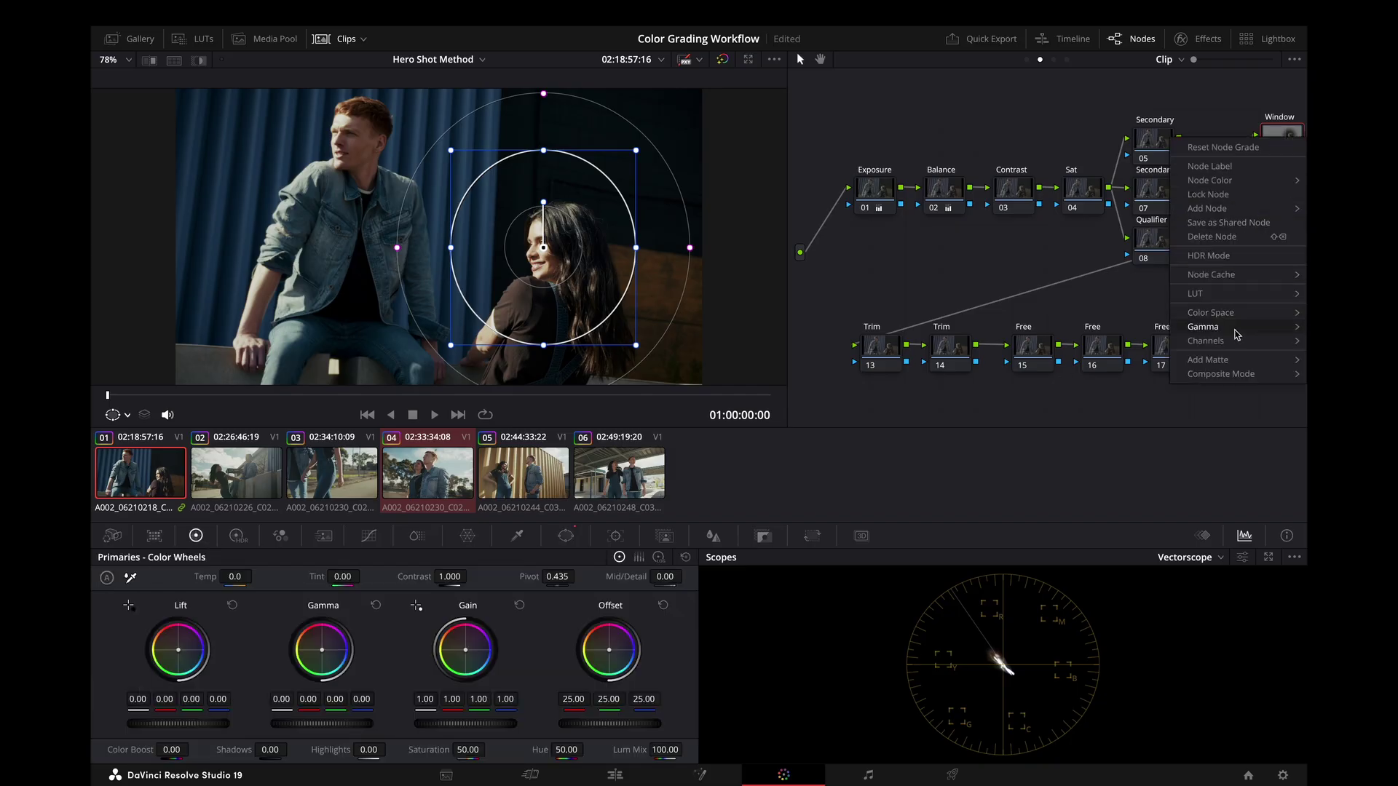
{"action": "mouse_move", "coordinate": [1236, 333]}
{"action": "left_click", "coordinate": [1016, 29]}
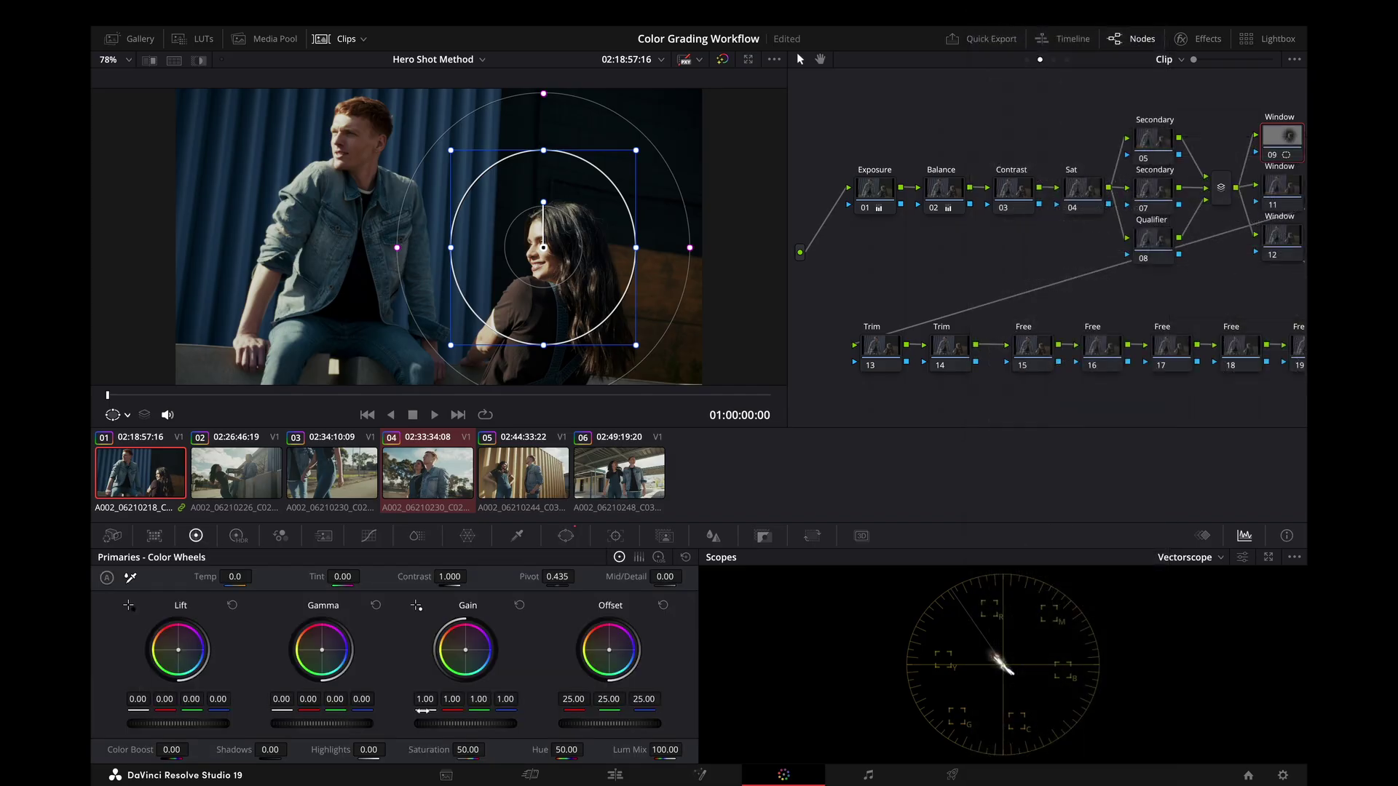
{"action": "left_click_drag", "start_coordinate": [485, 726], "coordinate": [466, 724]}
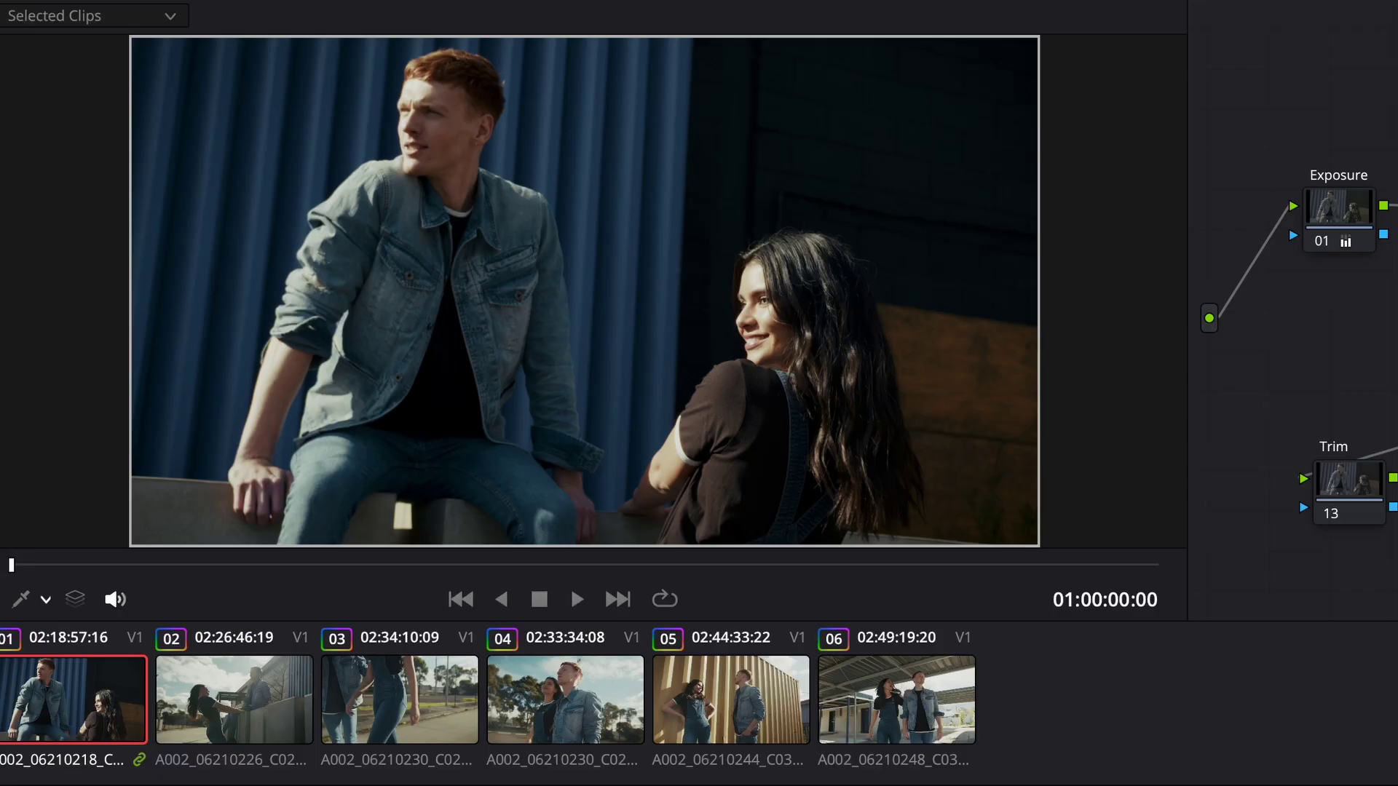
- Show all six clips together in the split screen and view them full screen to check the overall match
{"action": "left_click", "coordinate": [901, 724], "text": "shift"}
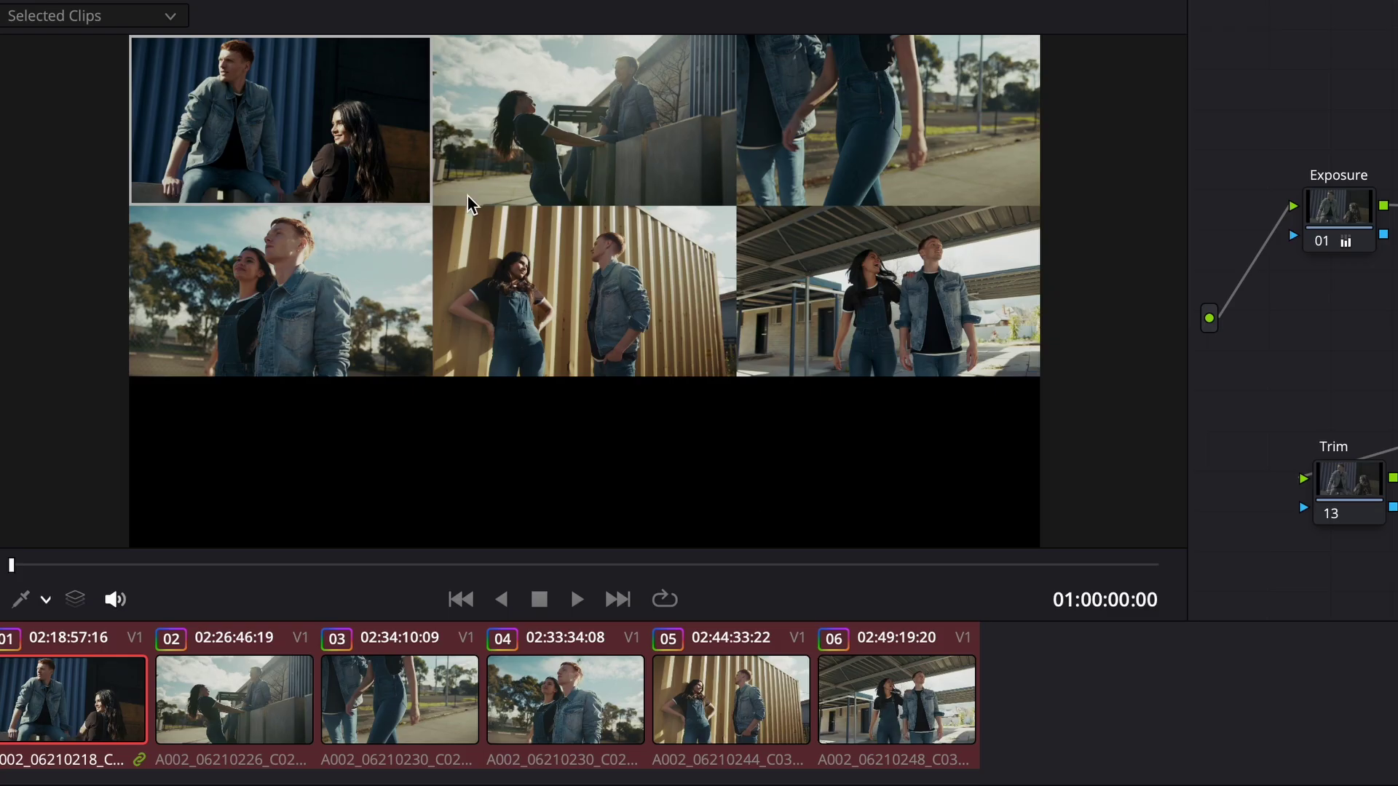
{"action": "key", "text": "ctrl+f"}
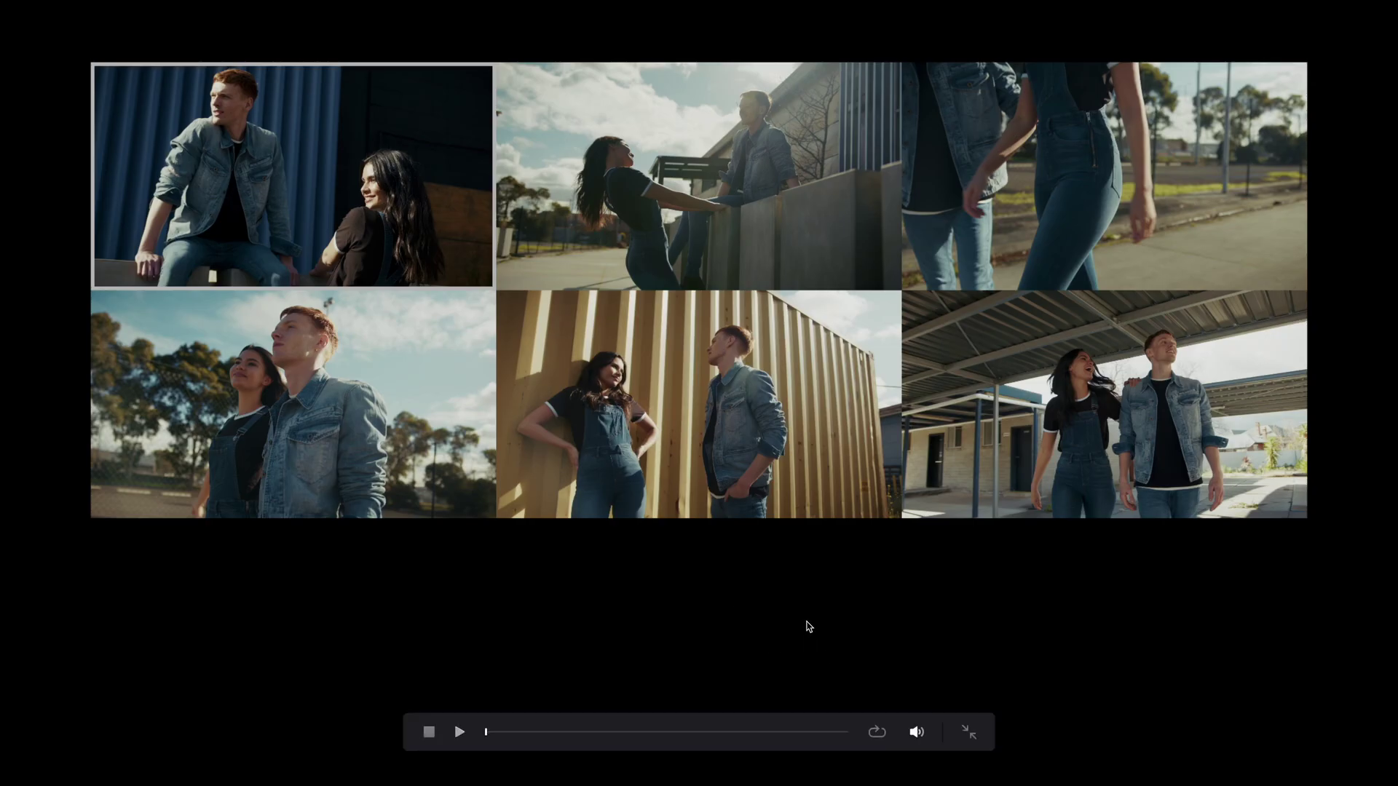